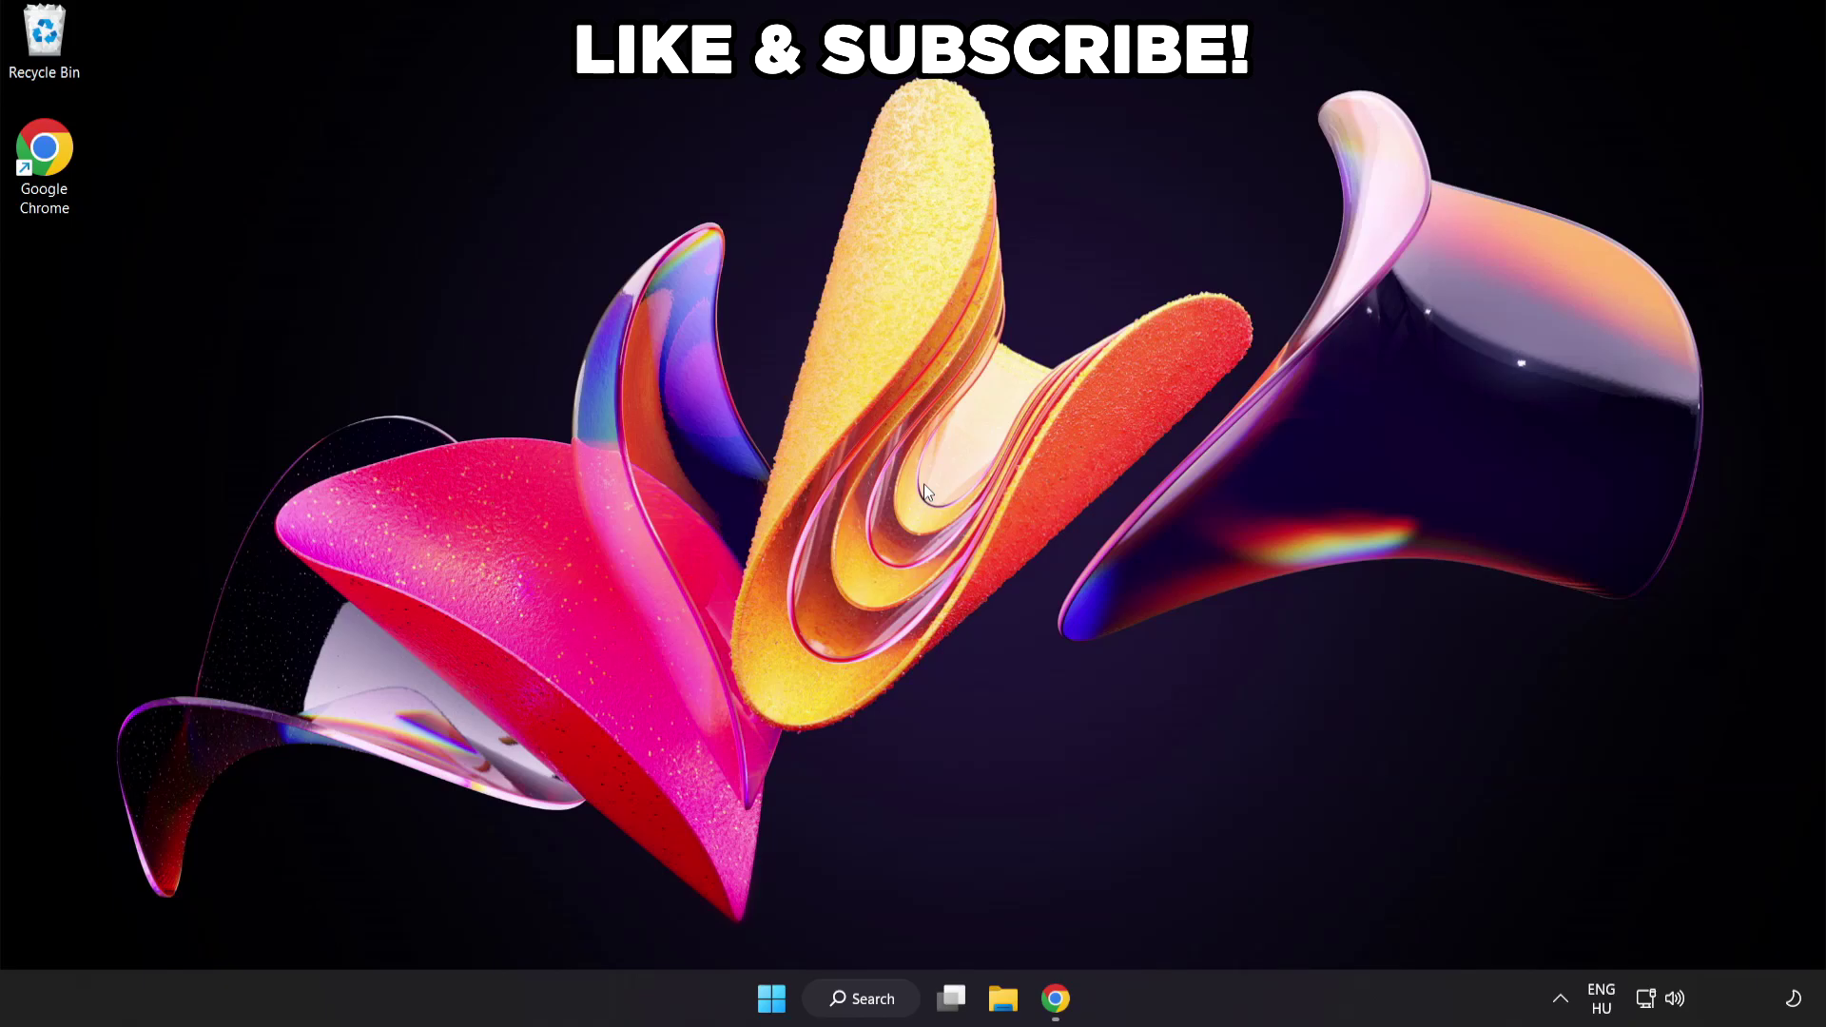
Search 'edit power plan' and open the Balanced plan's Edit Plan Settings.
left_click(880, 1000)
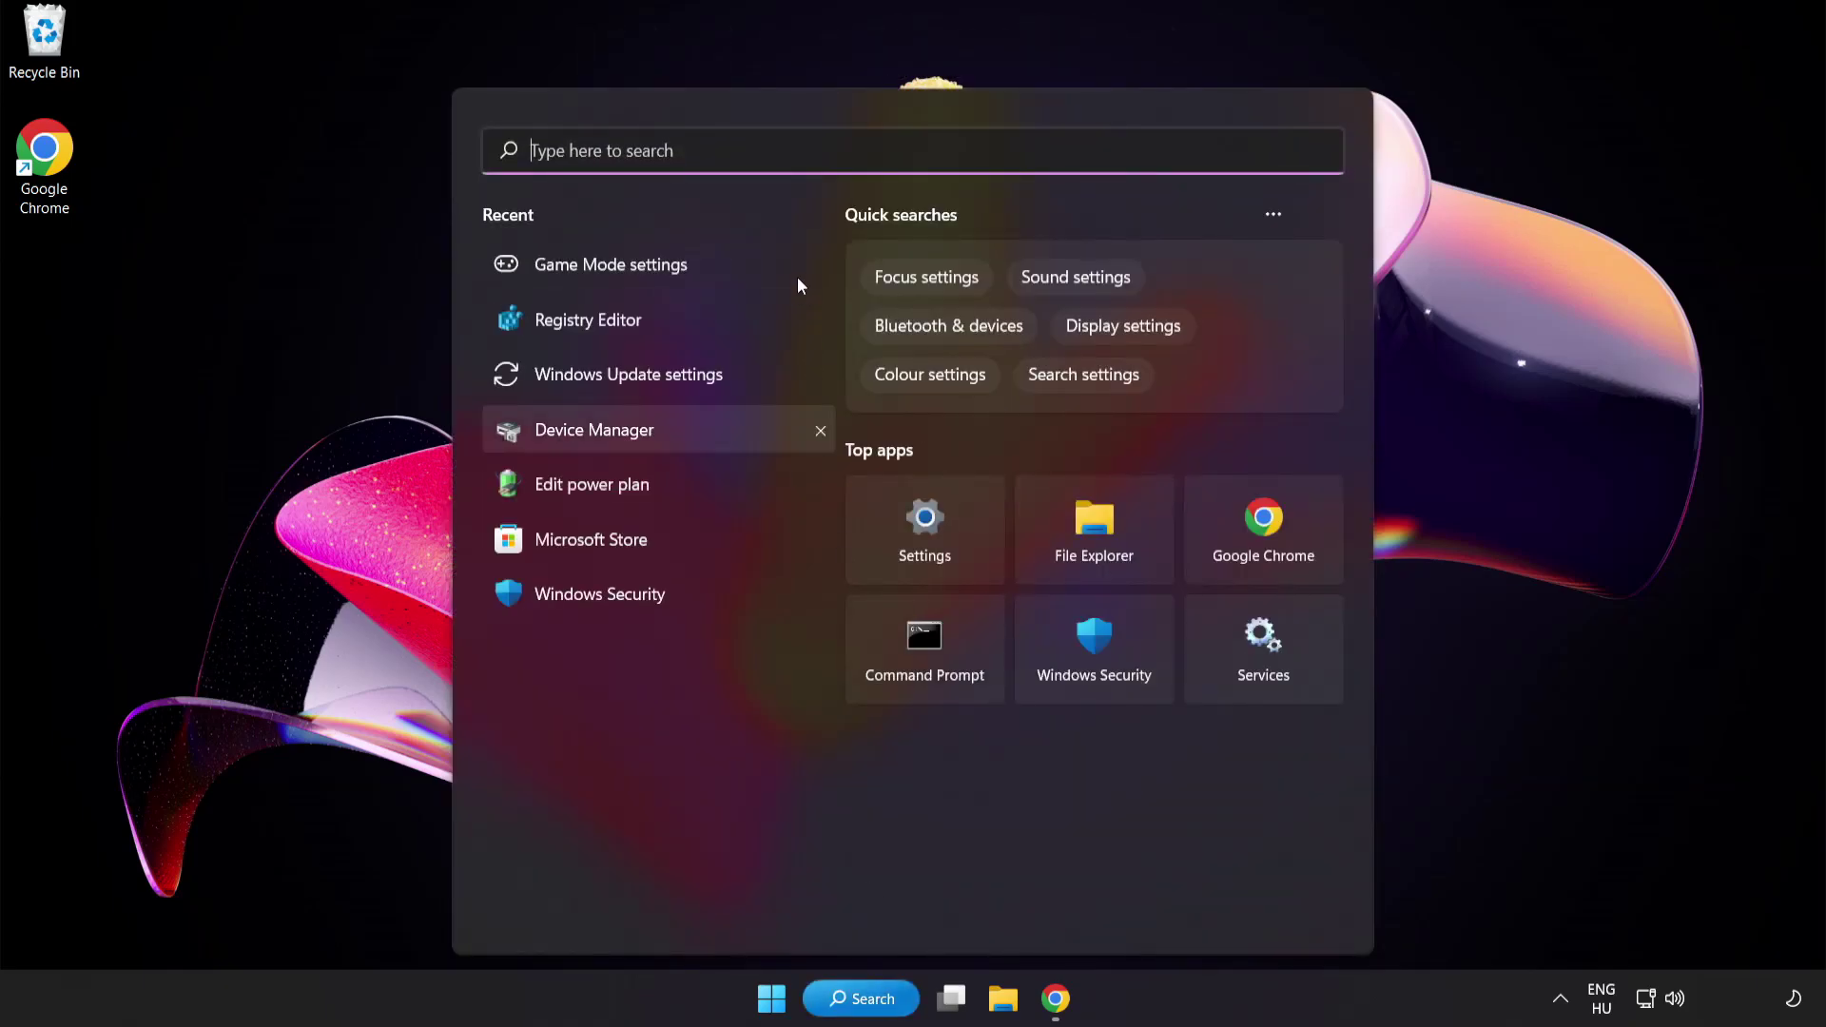
type("edit power p")
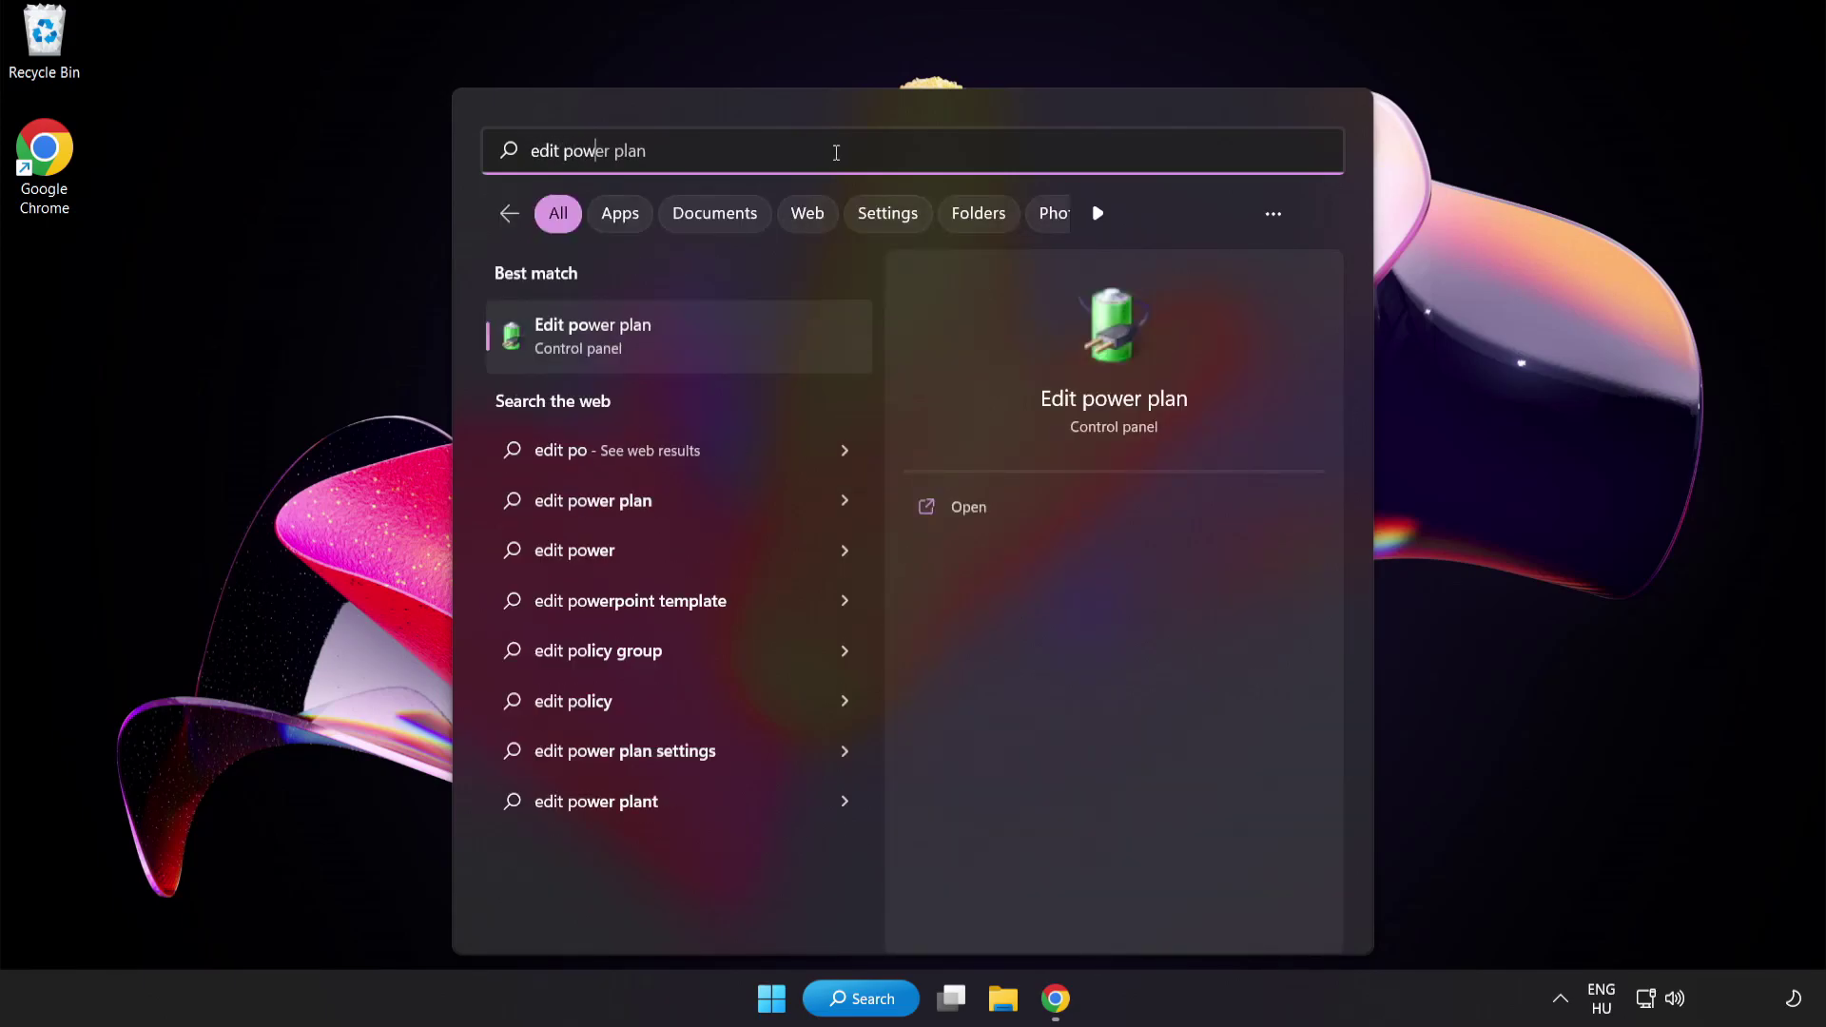
type("lan")
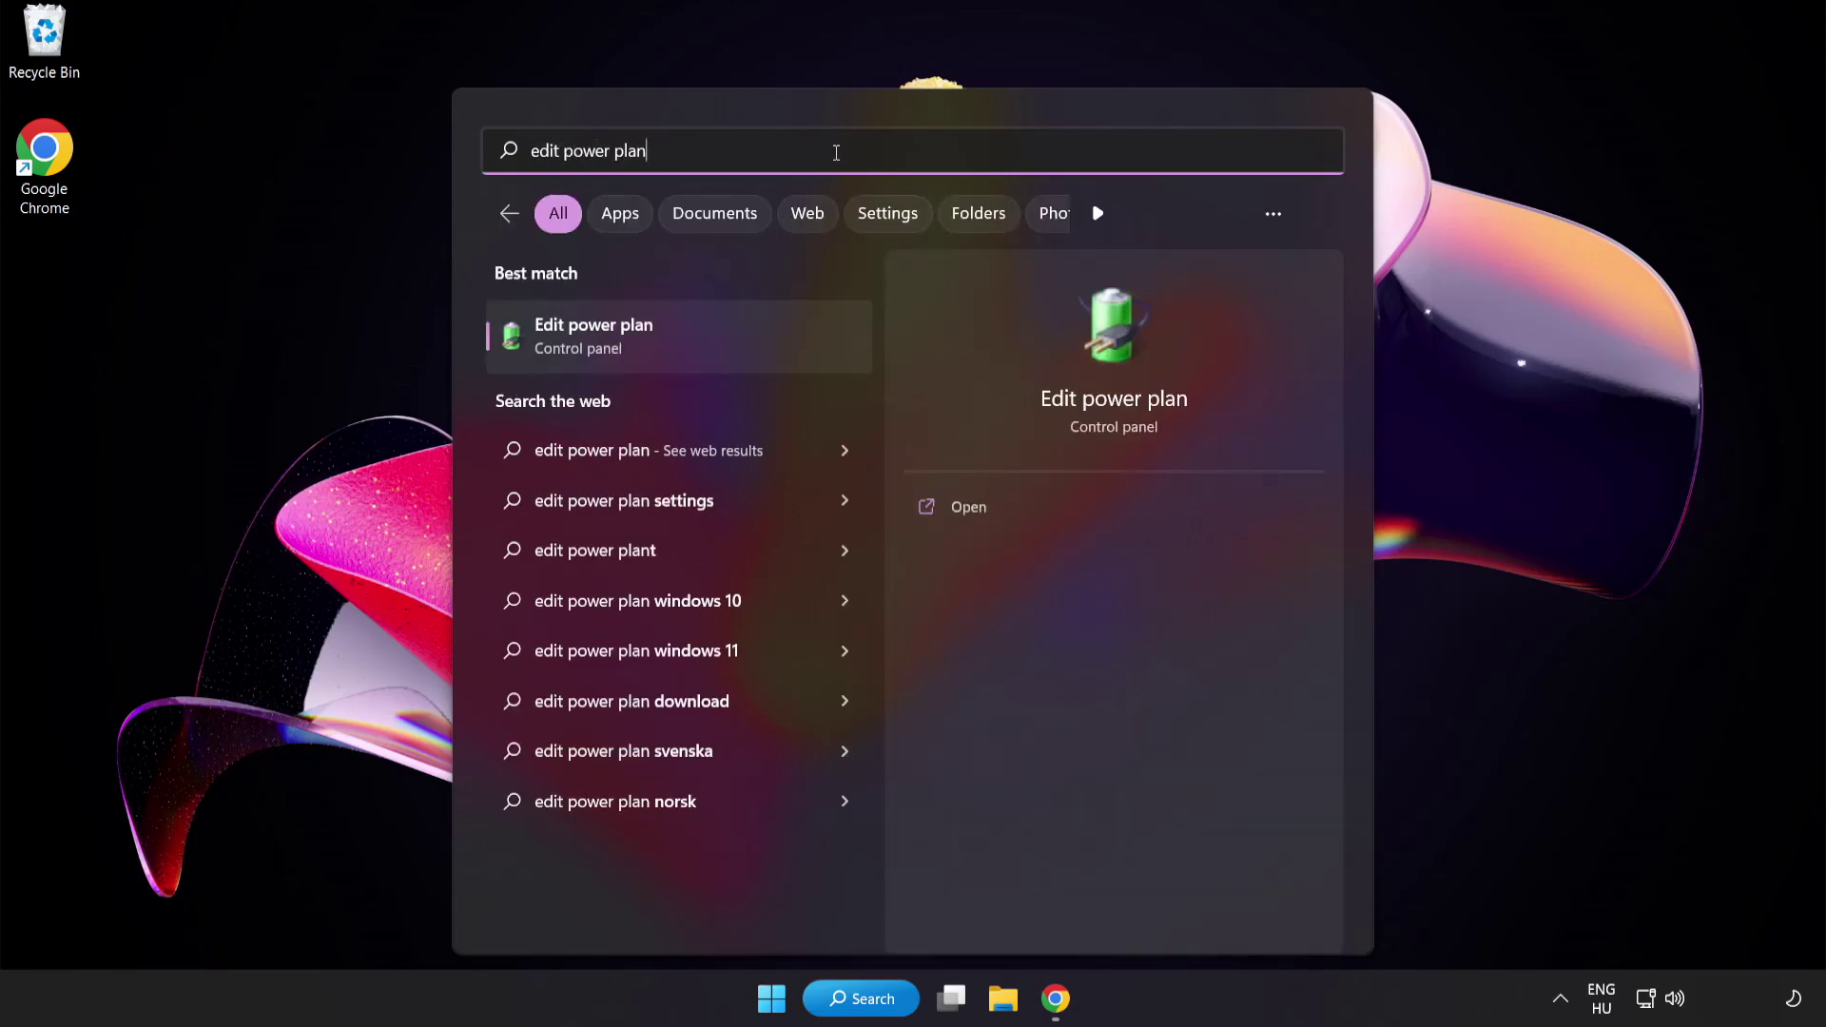
left_click(740, 346)
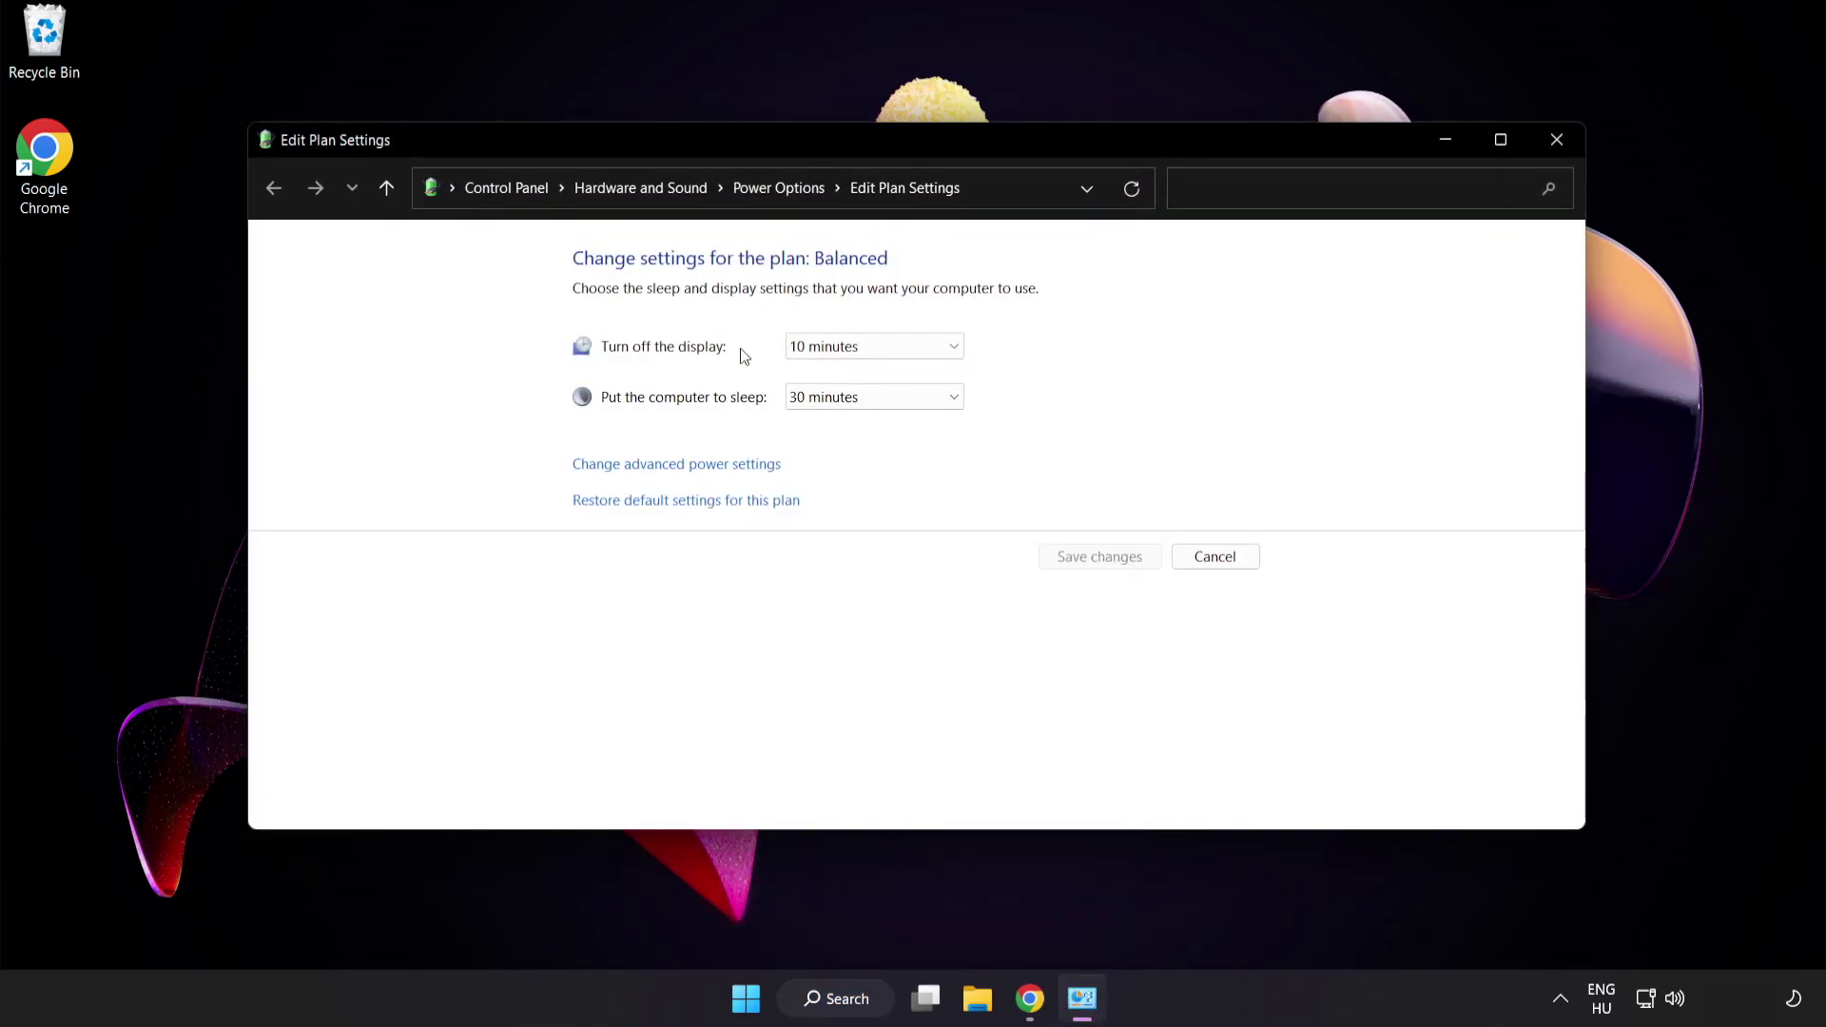
Make High performance the active power plan, then close Power Options.
left_click(795, 191)
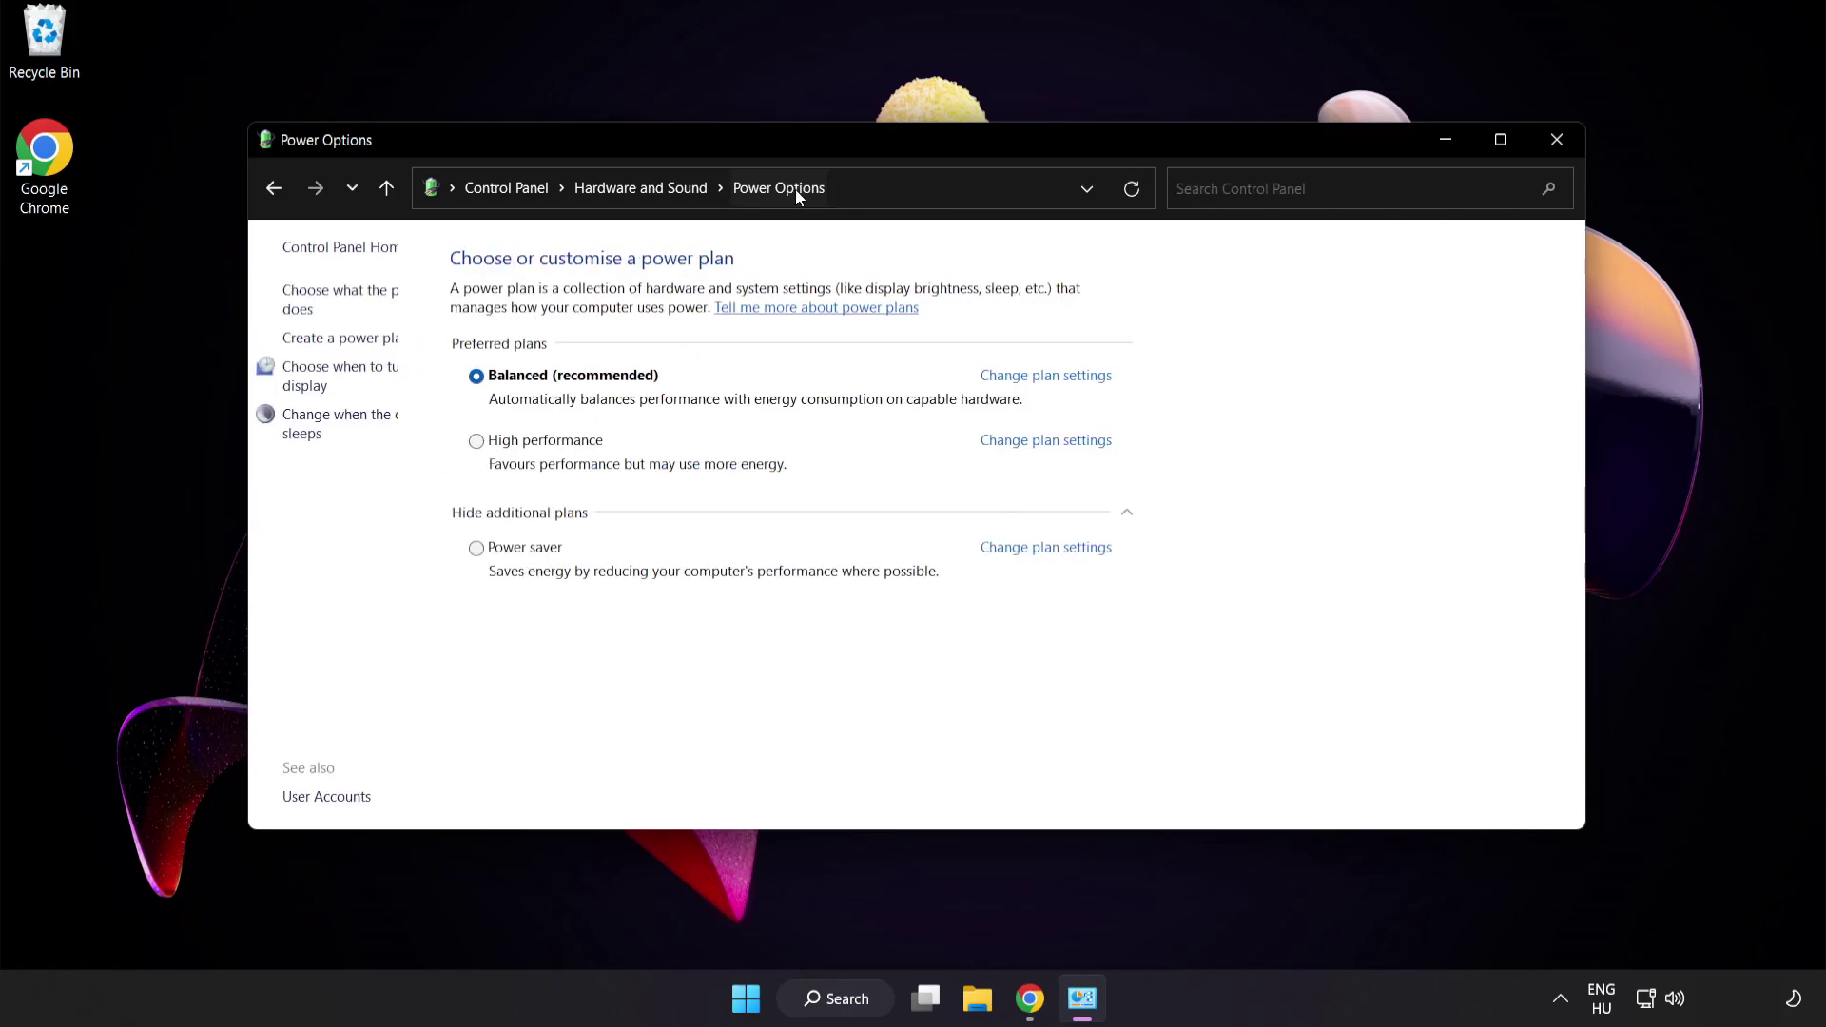
left_click(608, 447)
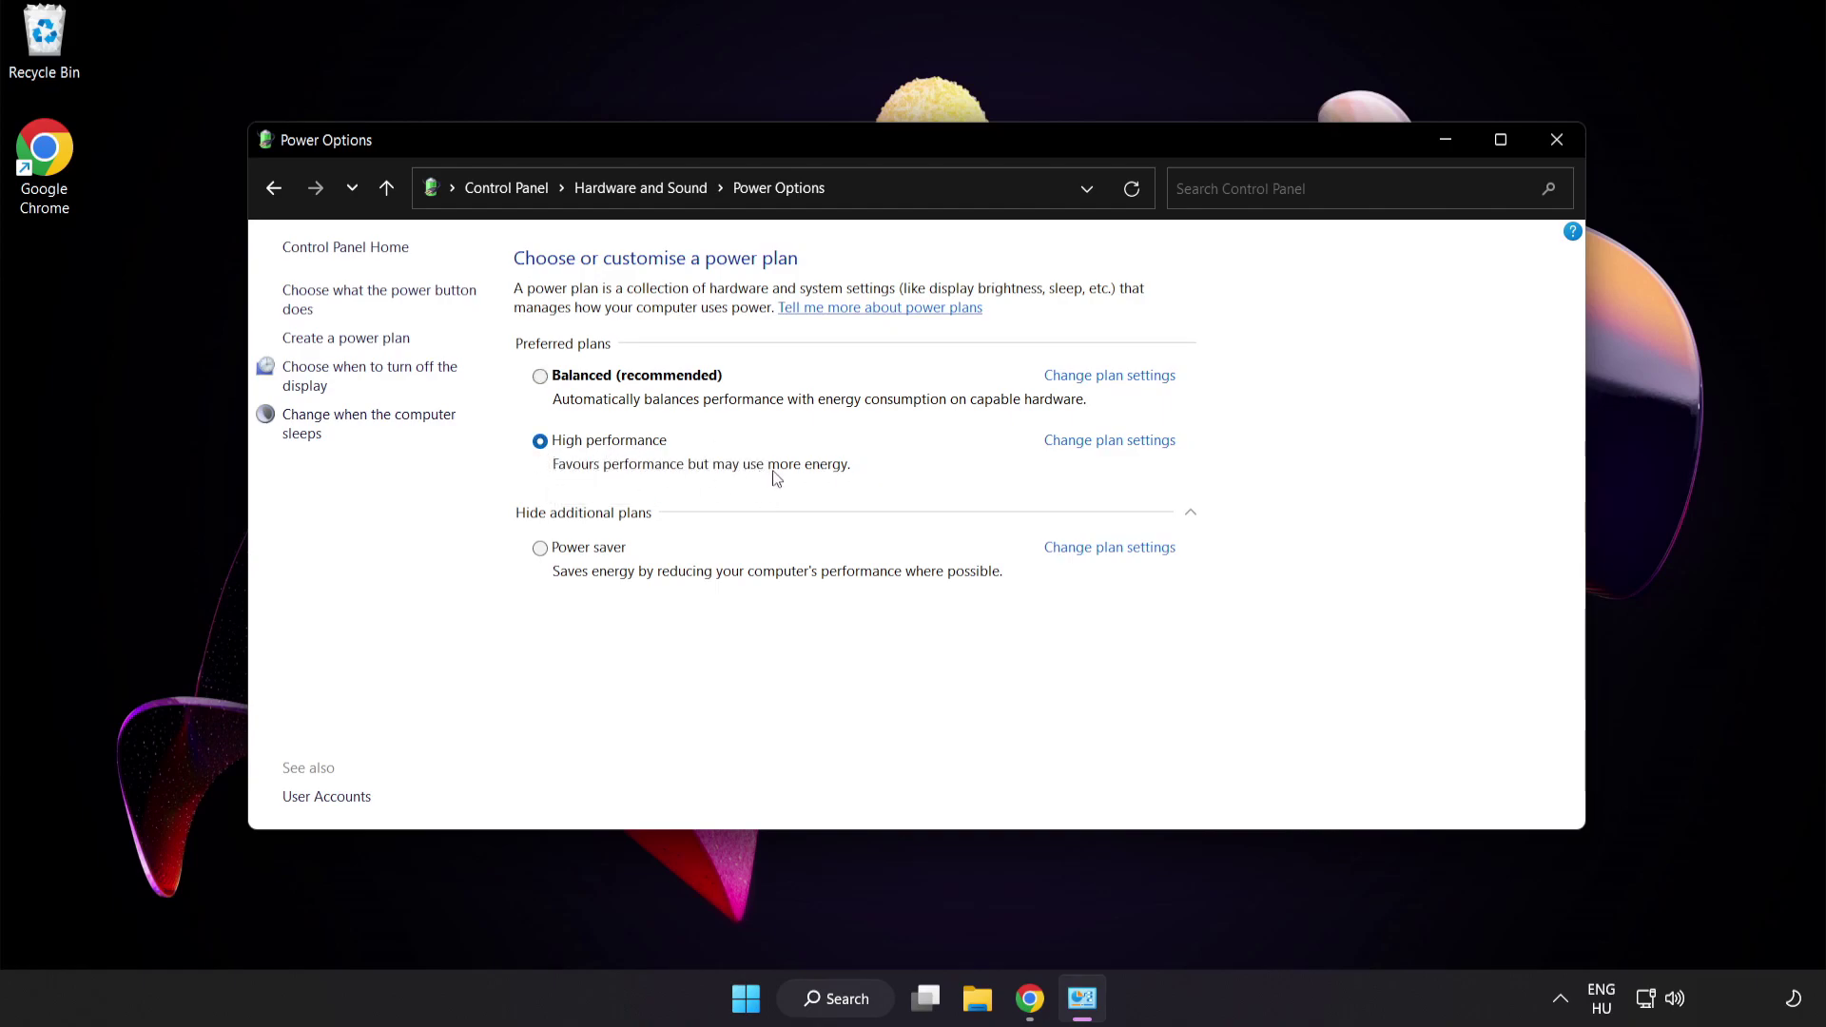
left_click(1557, 140)
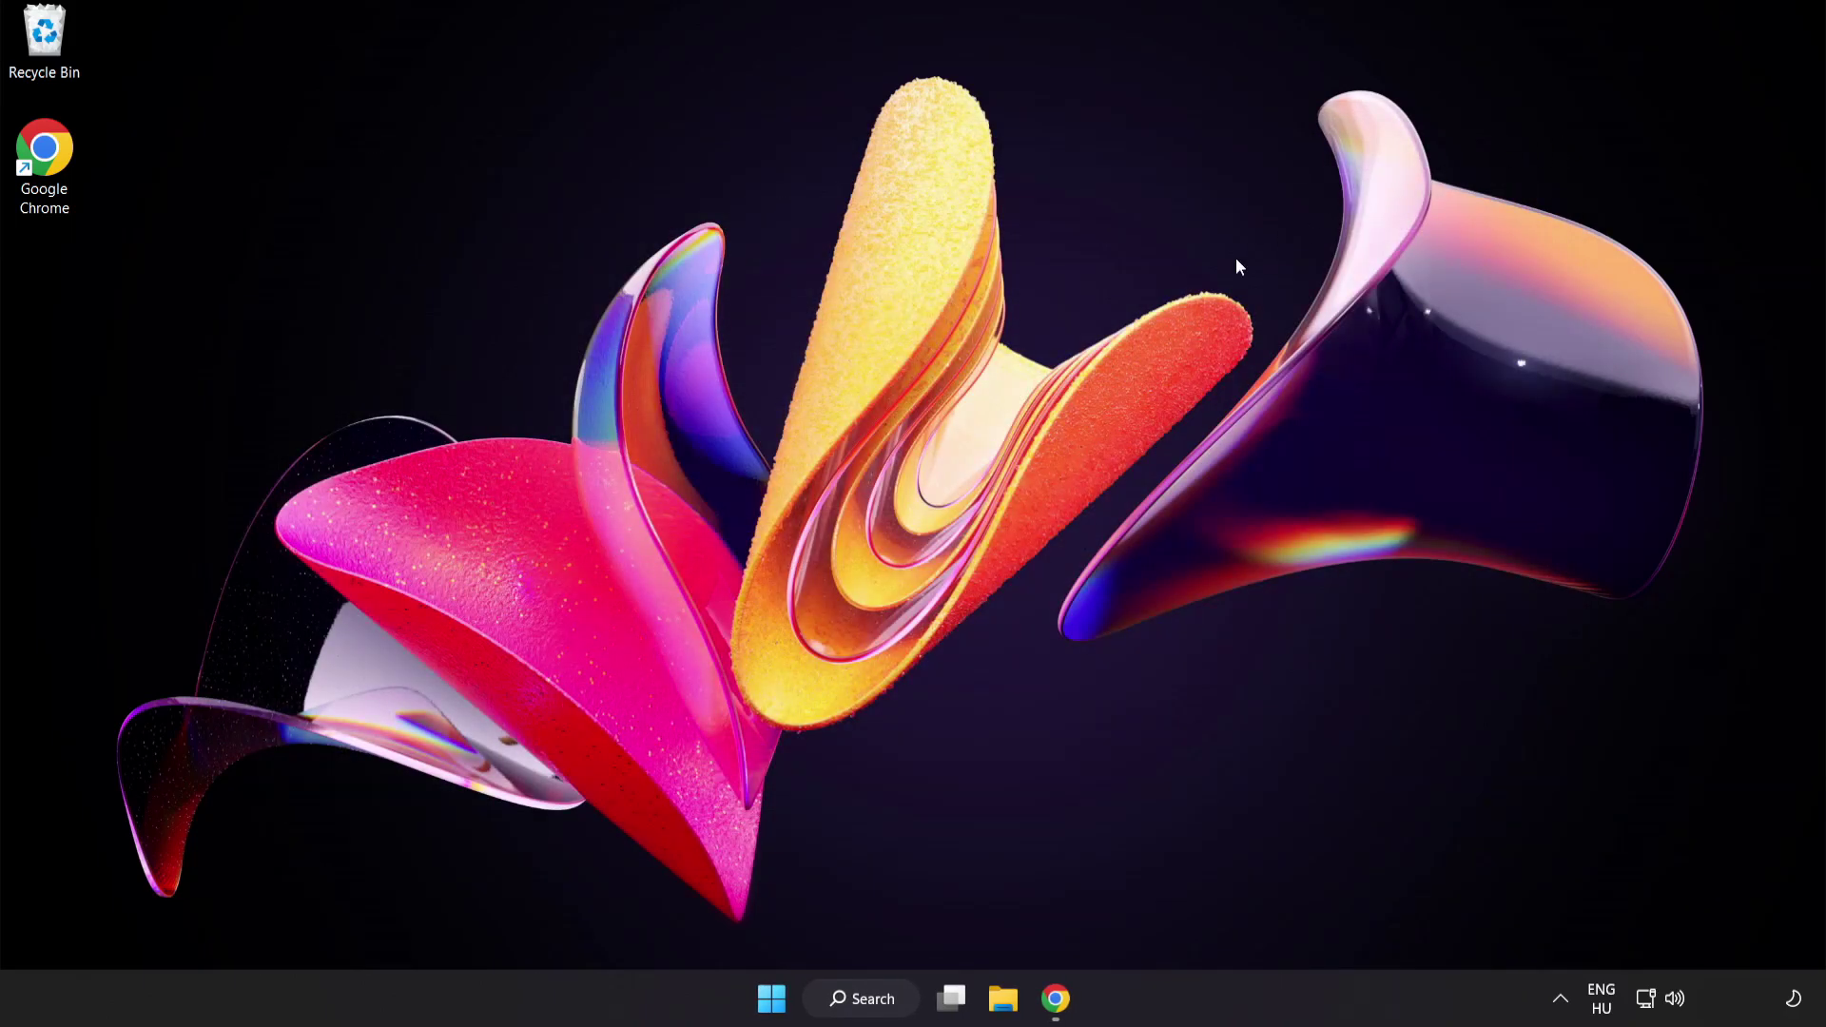
Search 'device manage' and launch Device Manager from the results.
left_click(881, 1001)
type("device manager")
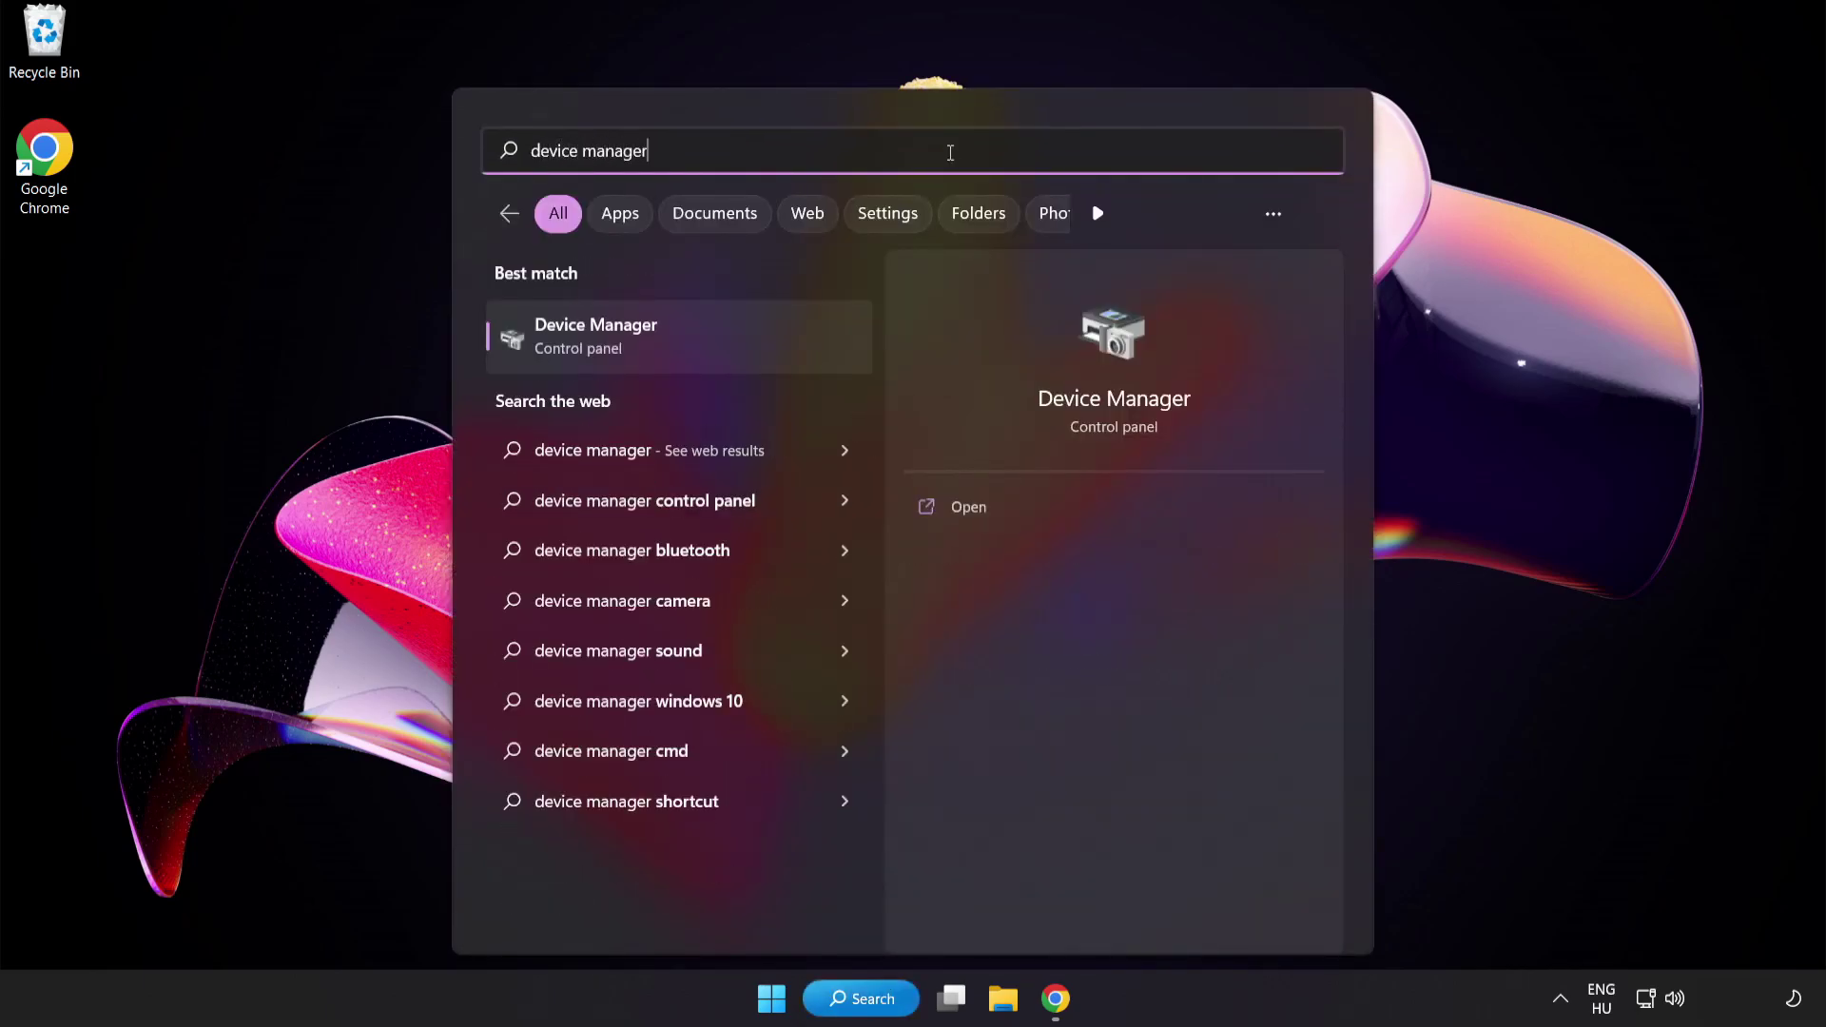
left_click(747, 347)
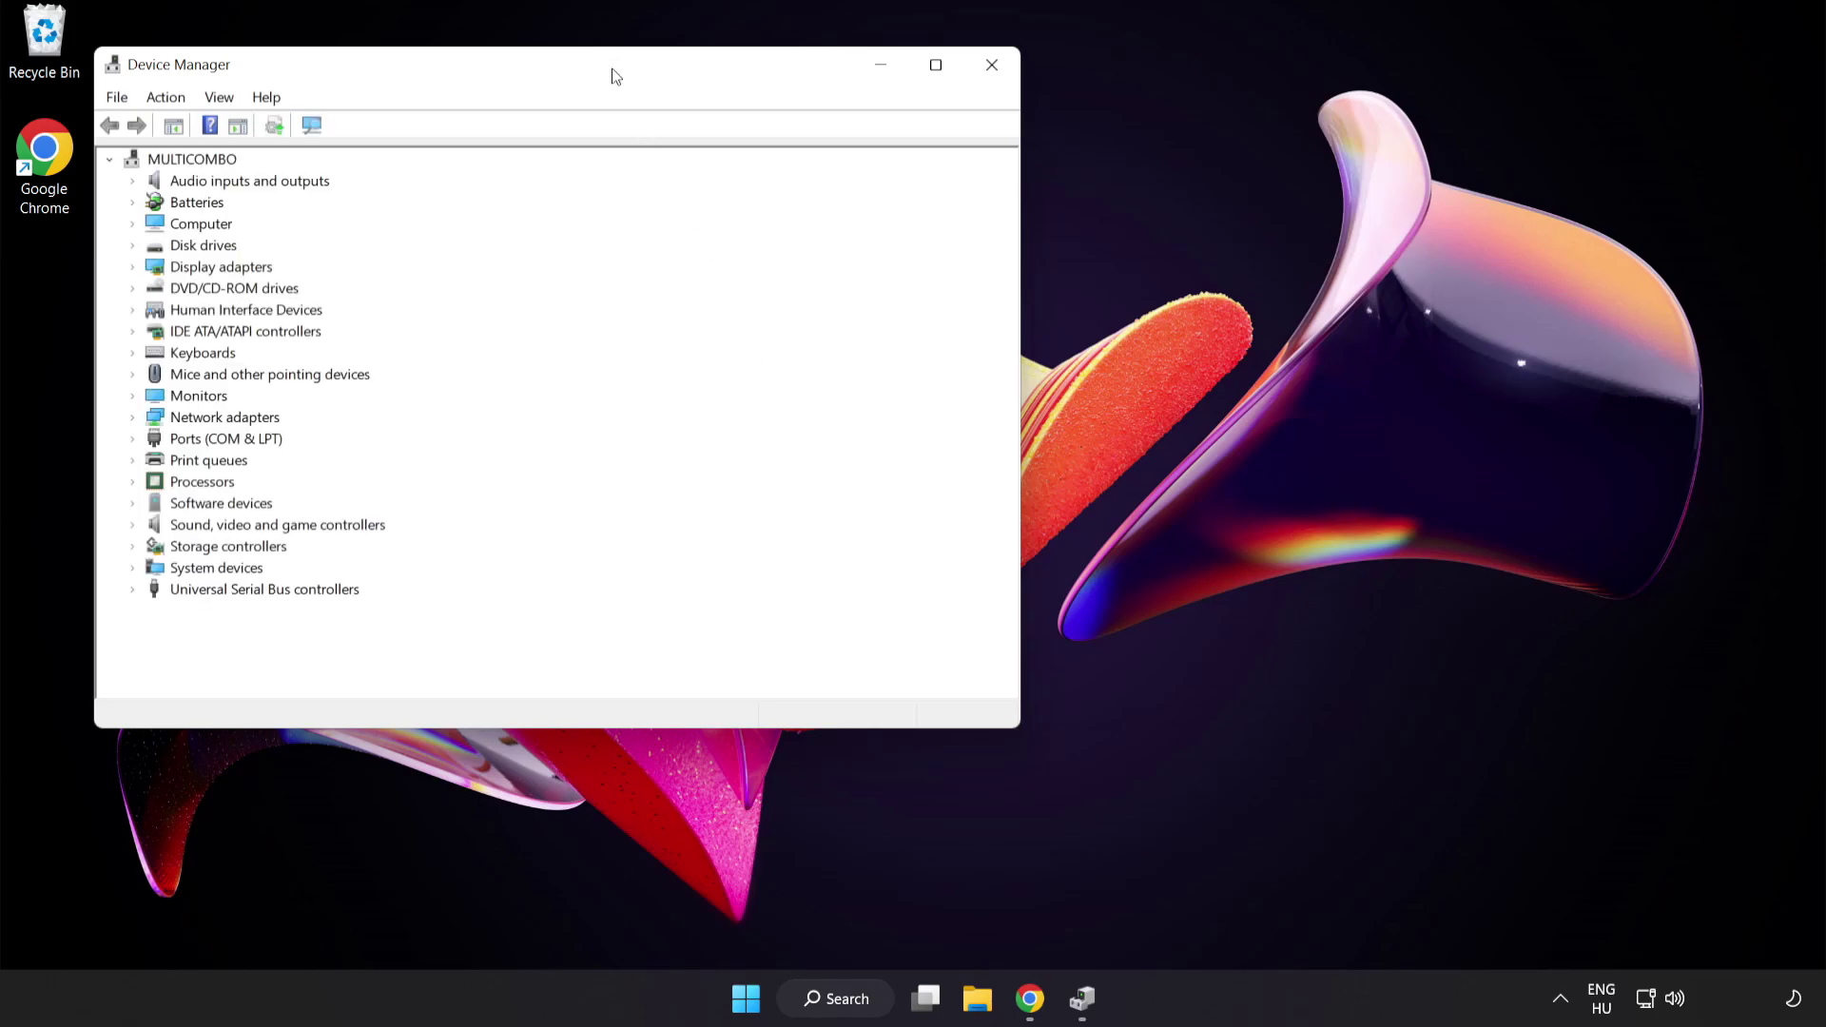
Center the Device Manager window, expand Display adapters and select VMware SVGA 3D.
left_click_drag(611, 73, 924, 188)
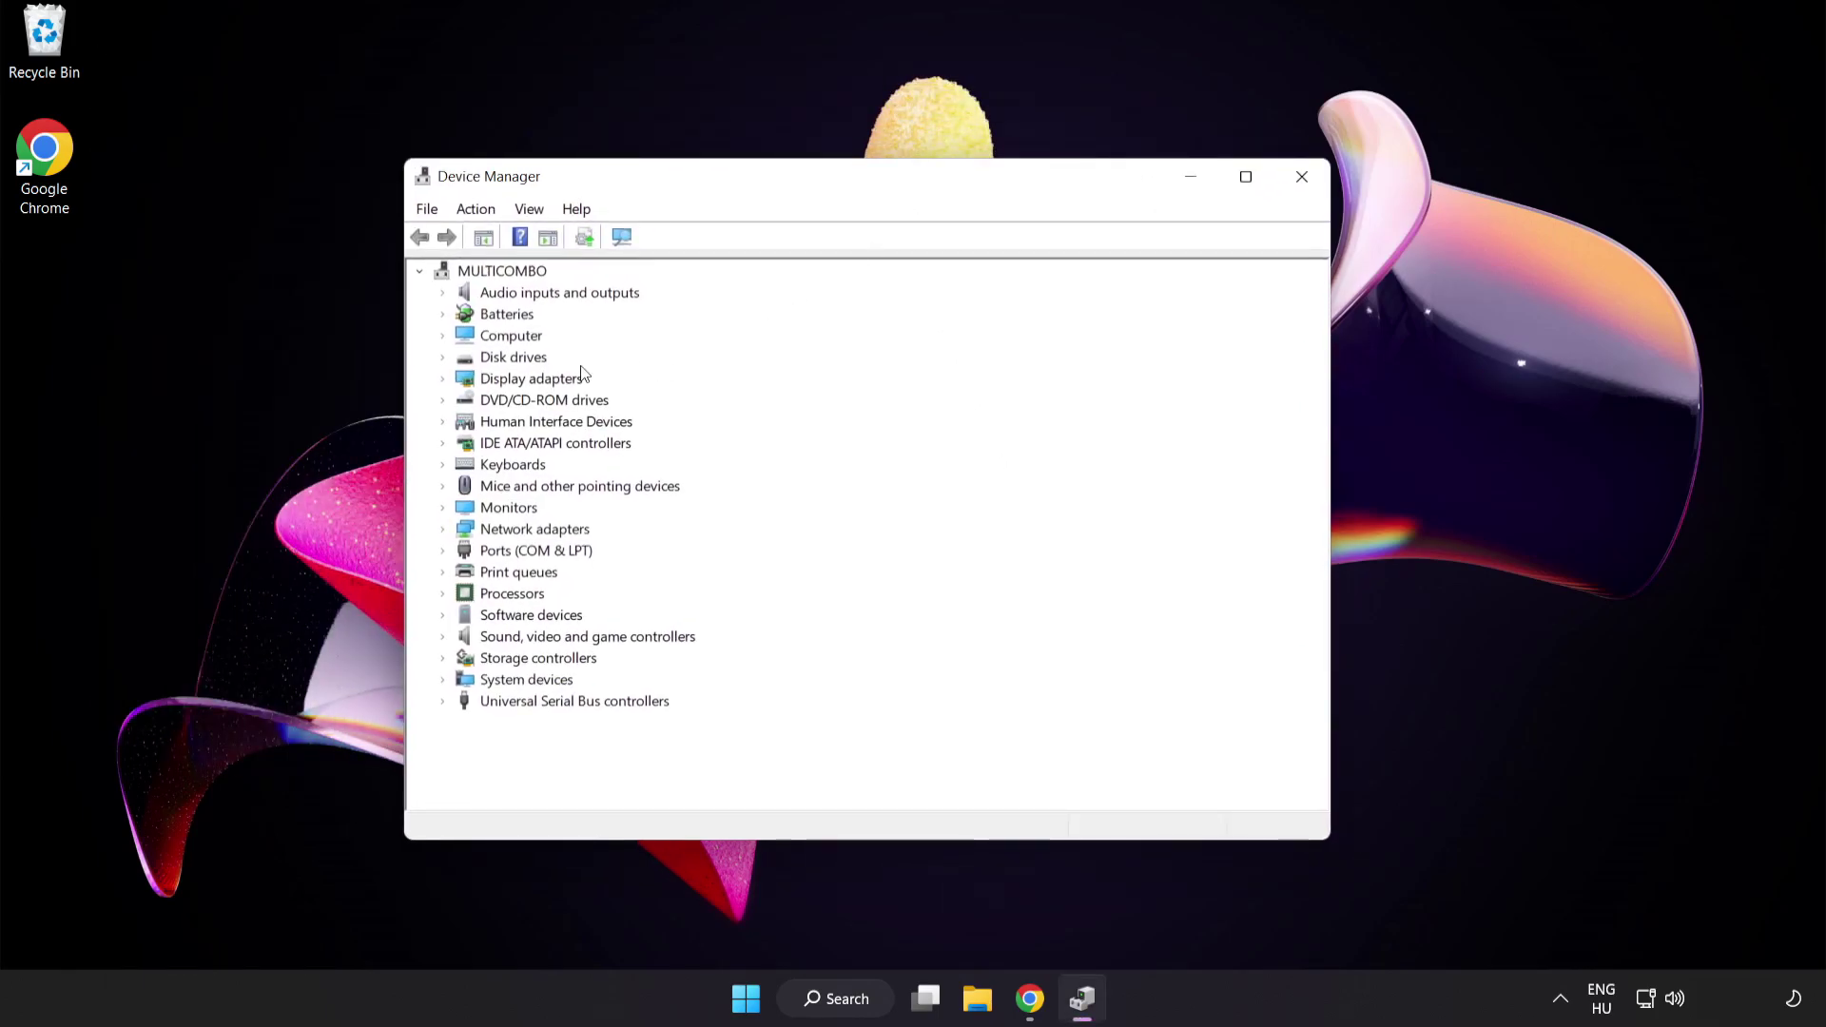
left_click(470, 382)
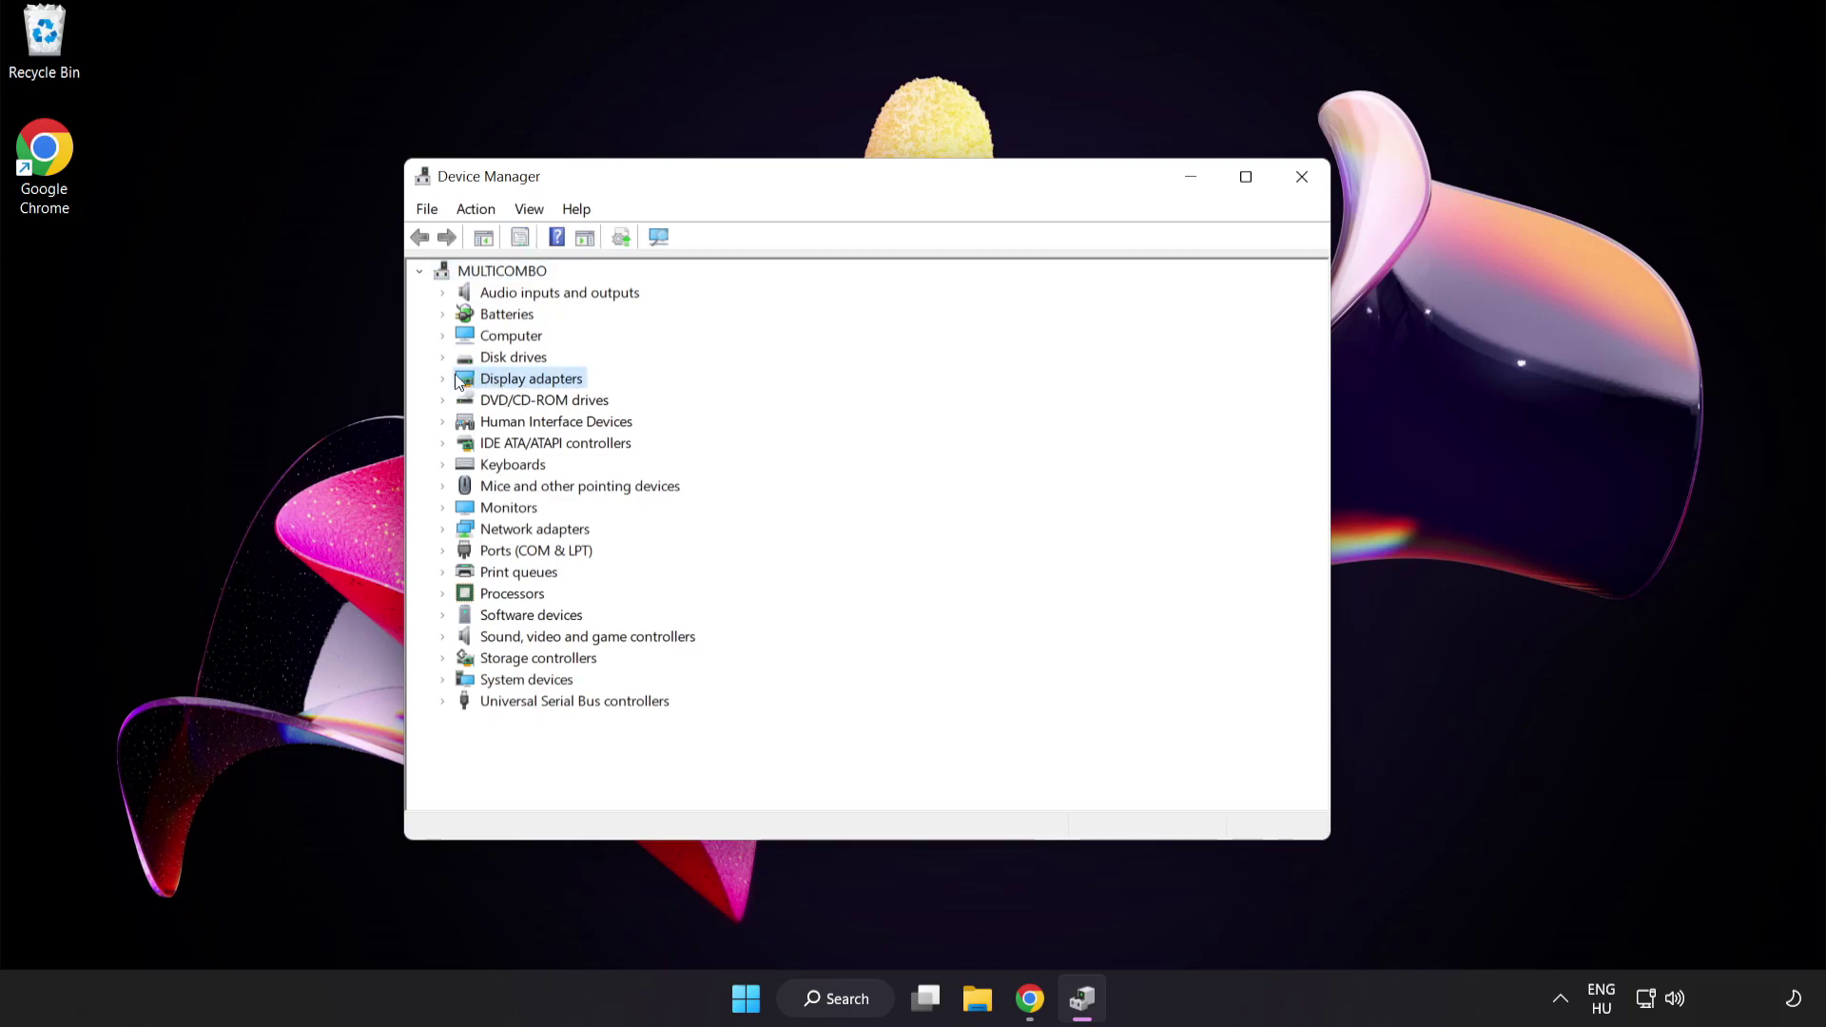
left_click(443, 380)
left_click(519, 402)
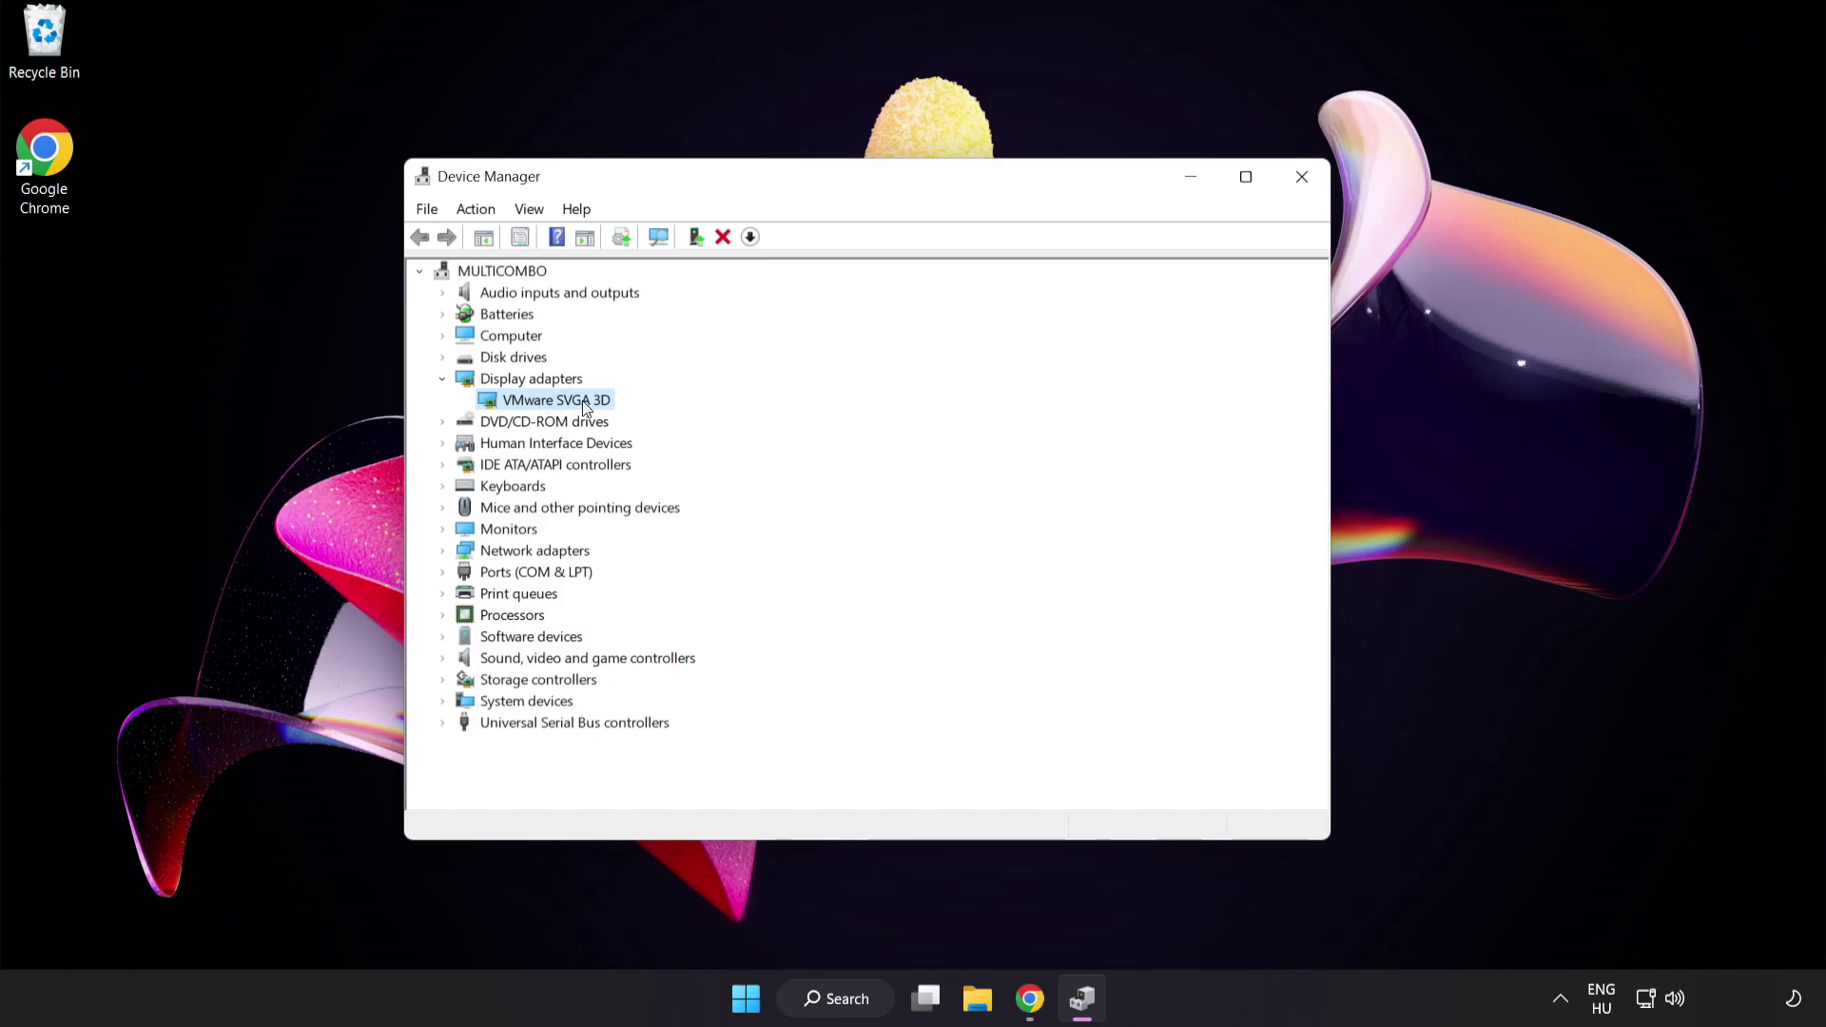
Search automatically for a newer VMware SVGA 3D driver, then close Device Manager.
right_click(582, 402)
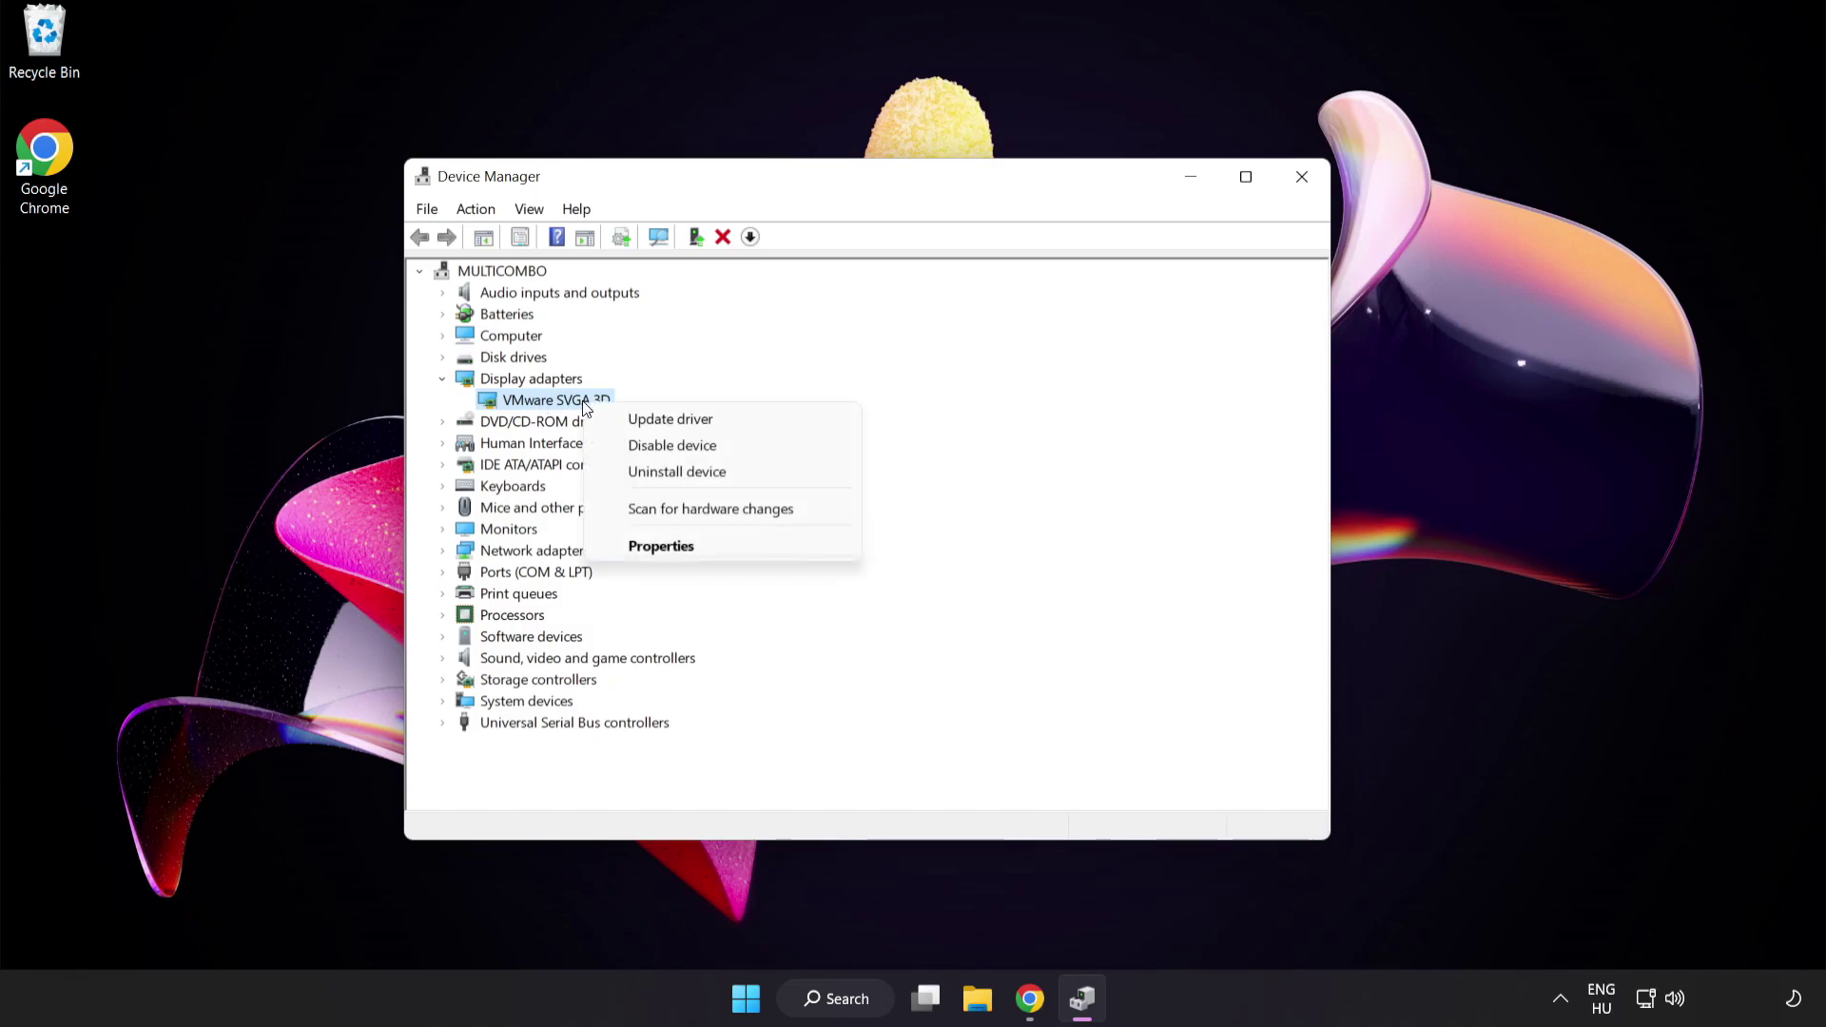
left_click(715, 420)
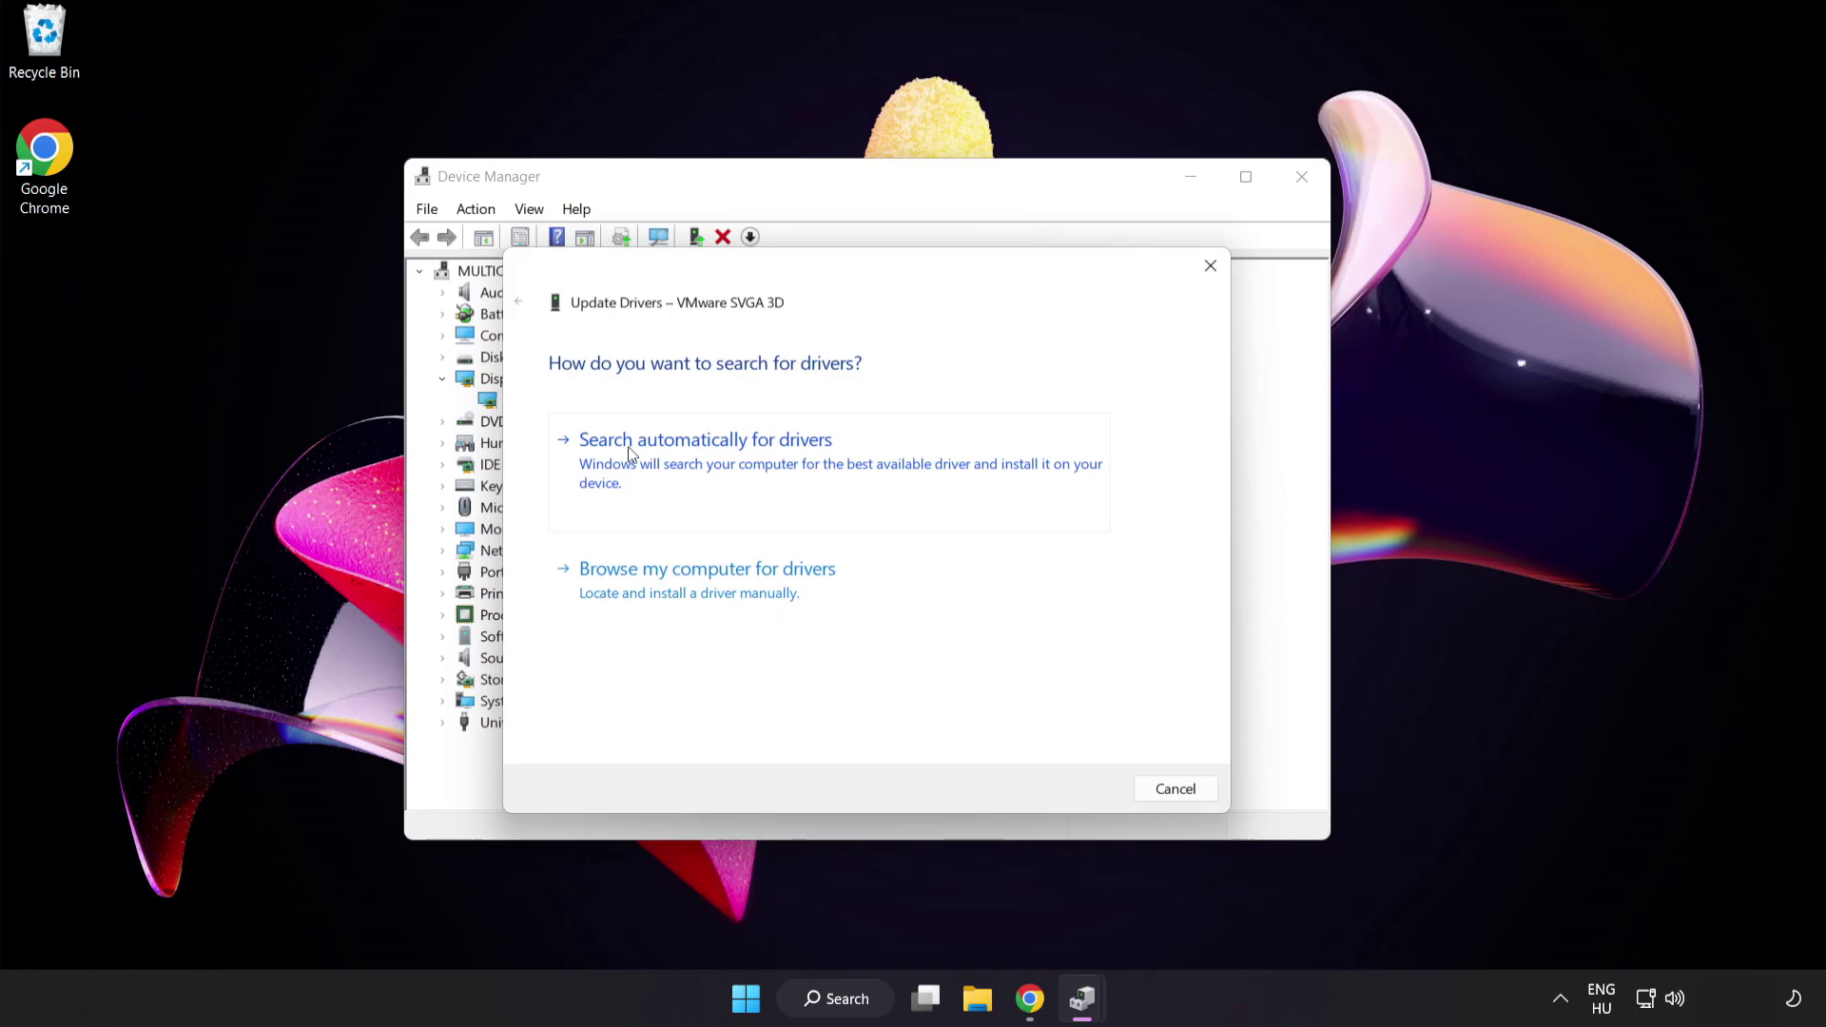
left_click(754, 462)
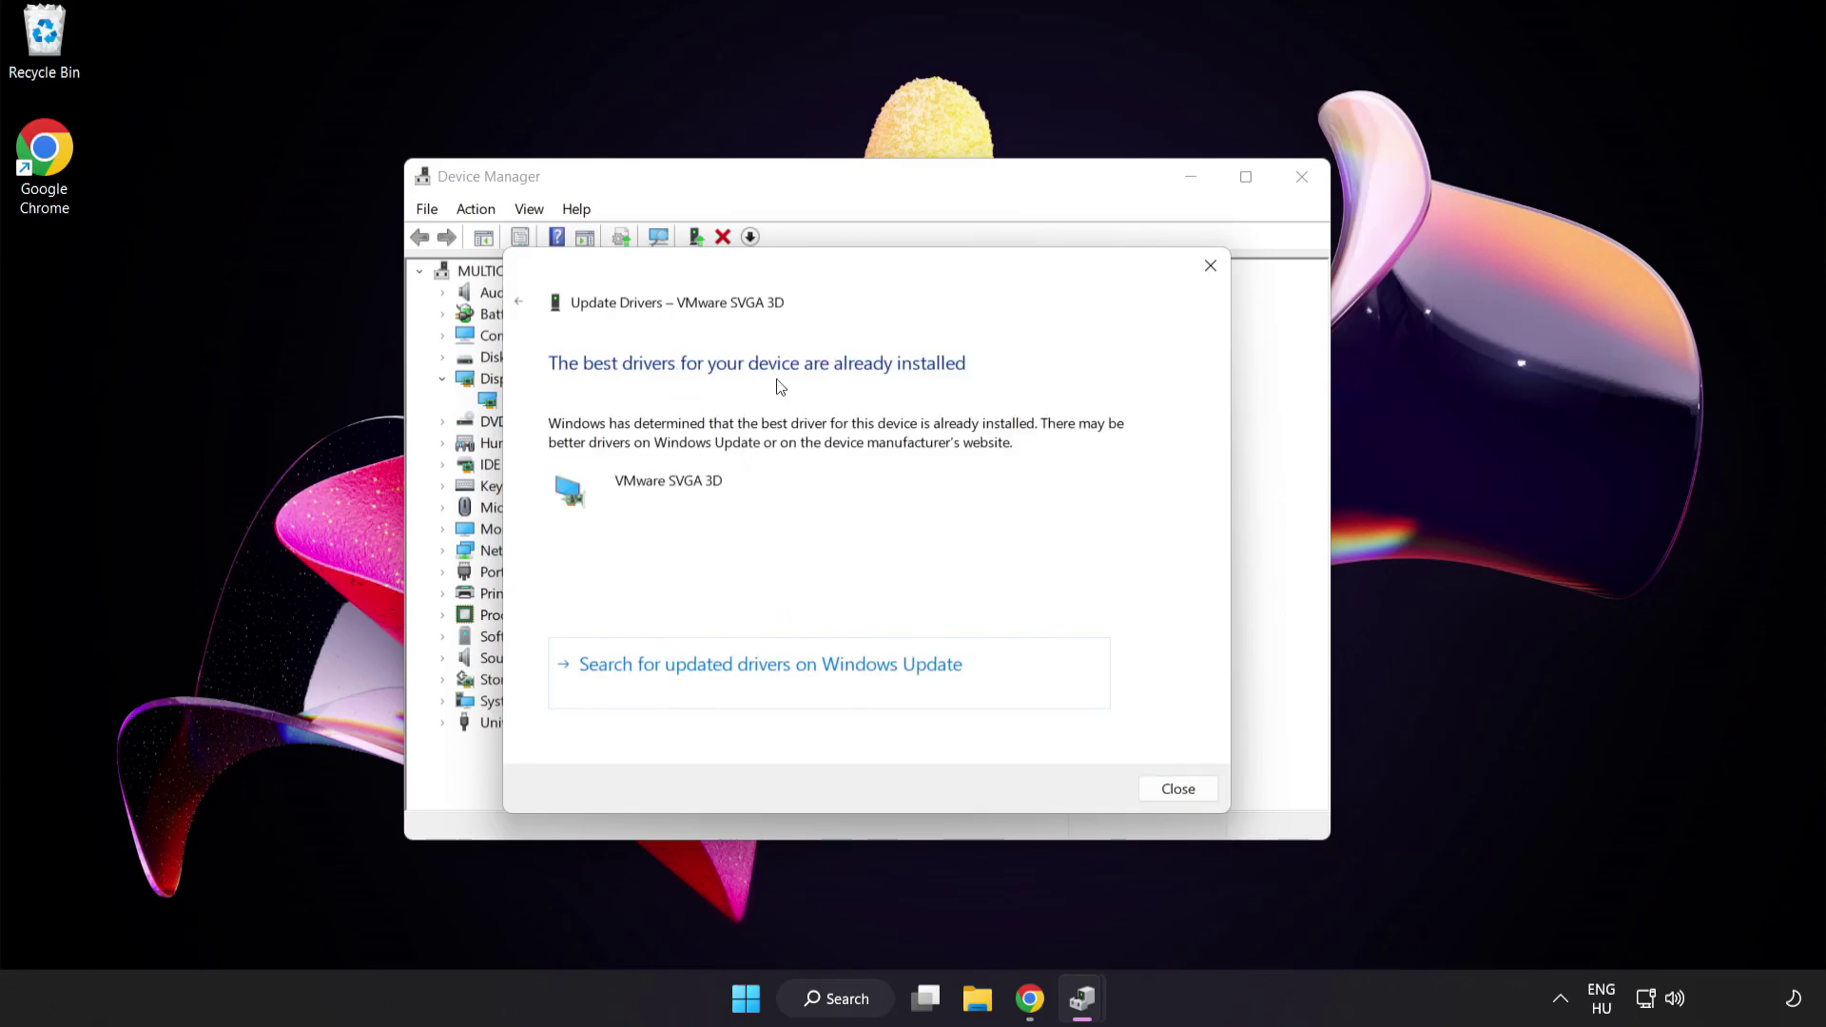
left_click(1176, 789)
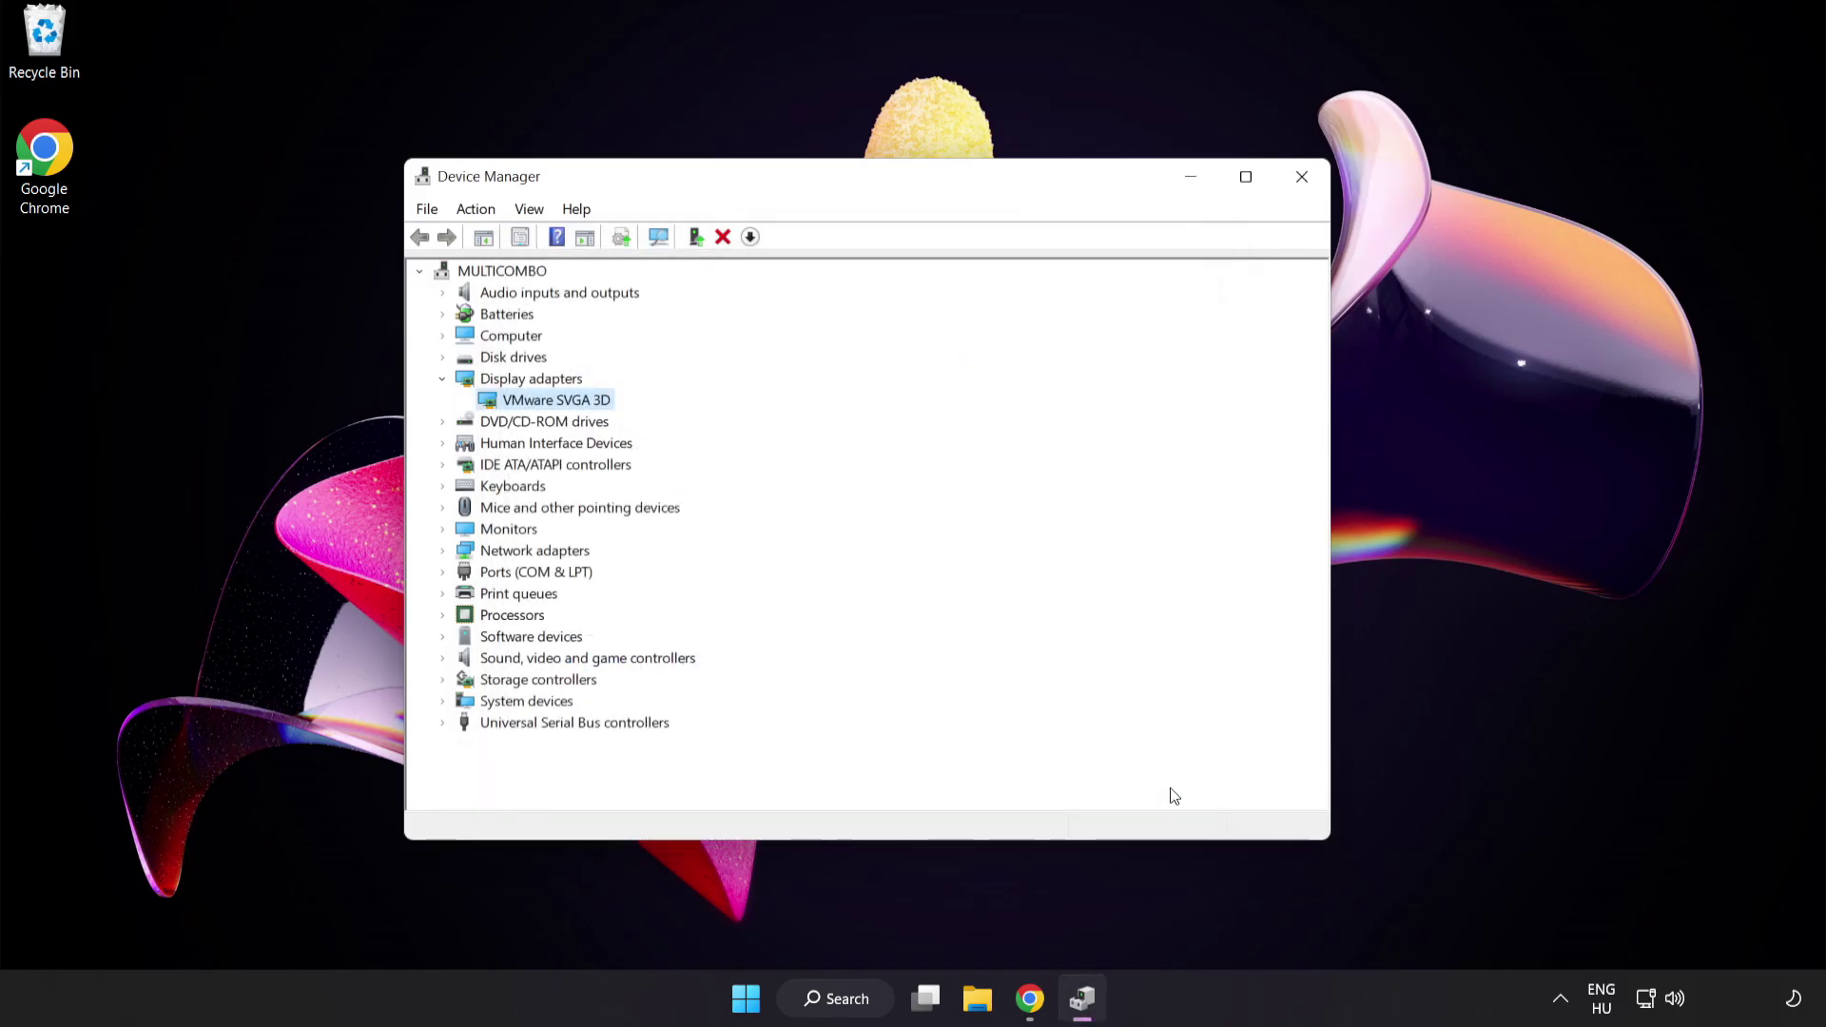
left_click(1299, 180)
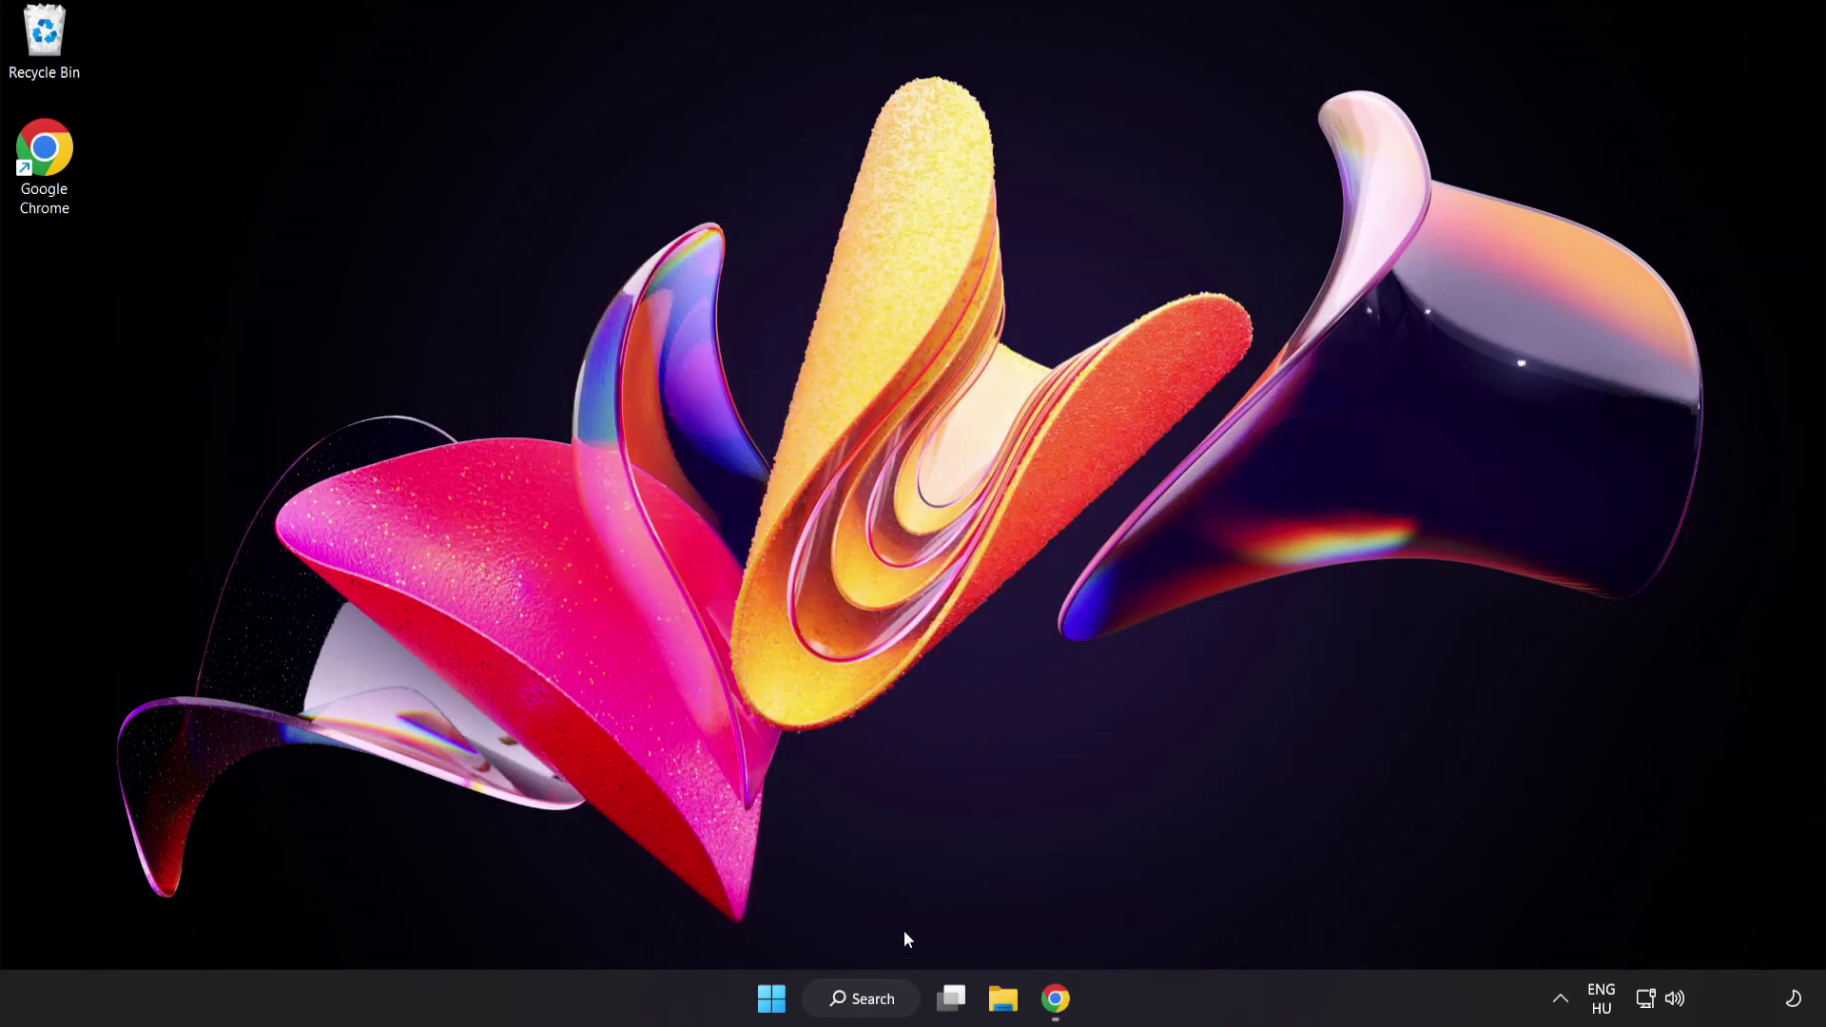
Search 'game mode settings' and open the Game Mode settings page.
left_click(882, 1009)
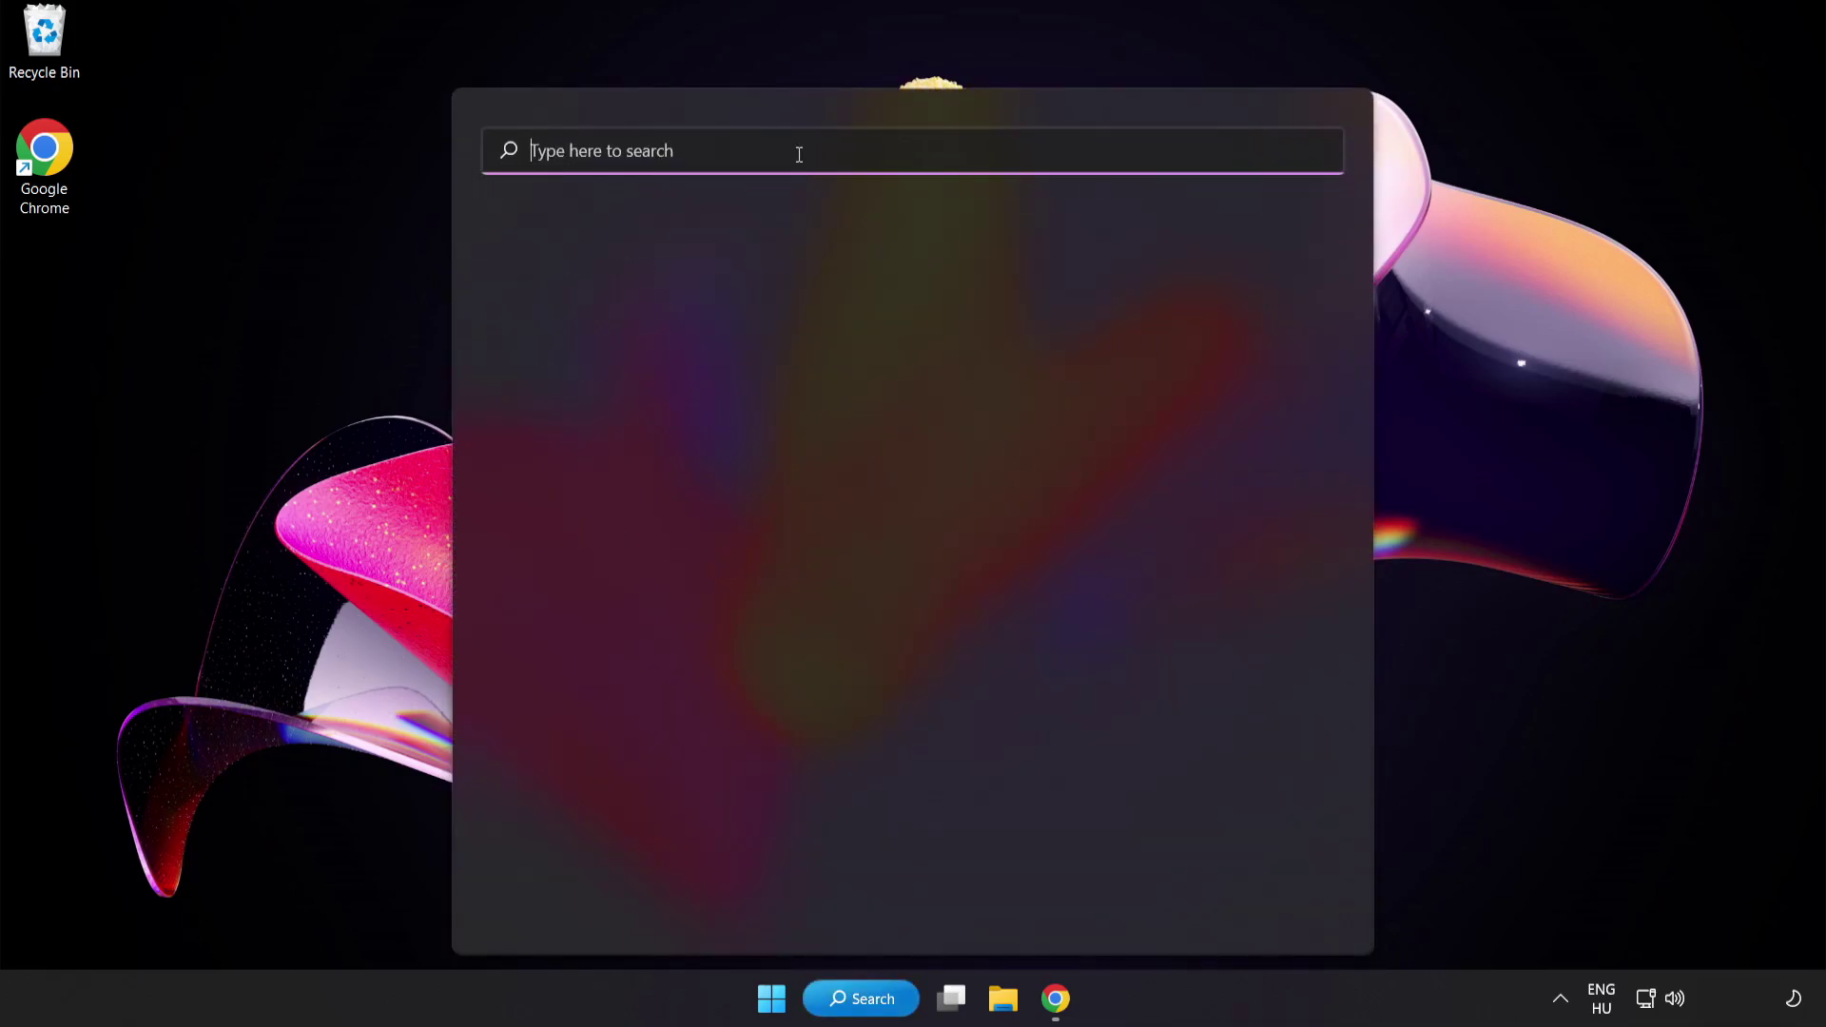
type("game mode settings")
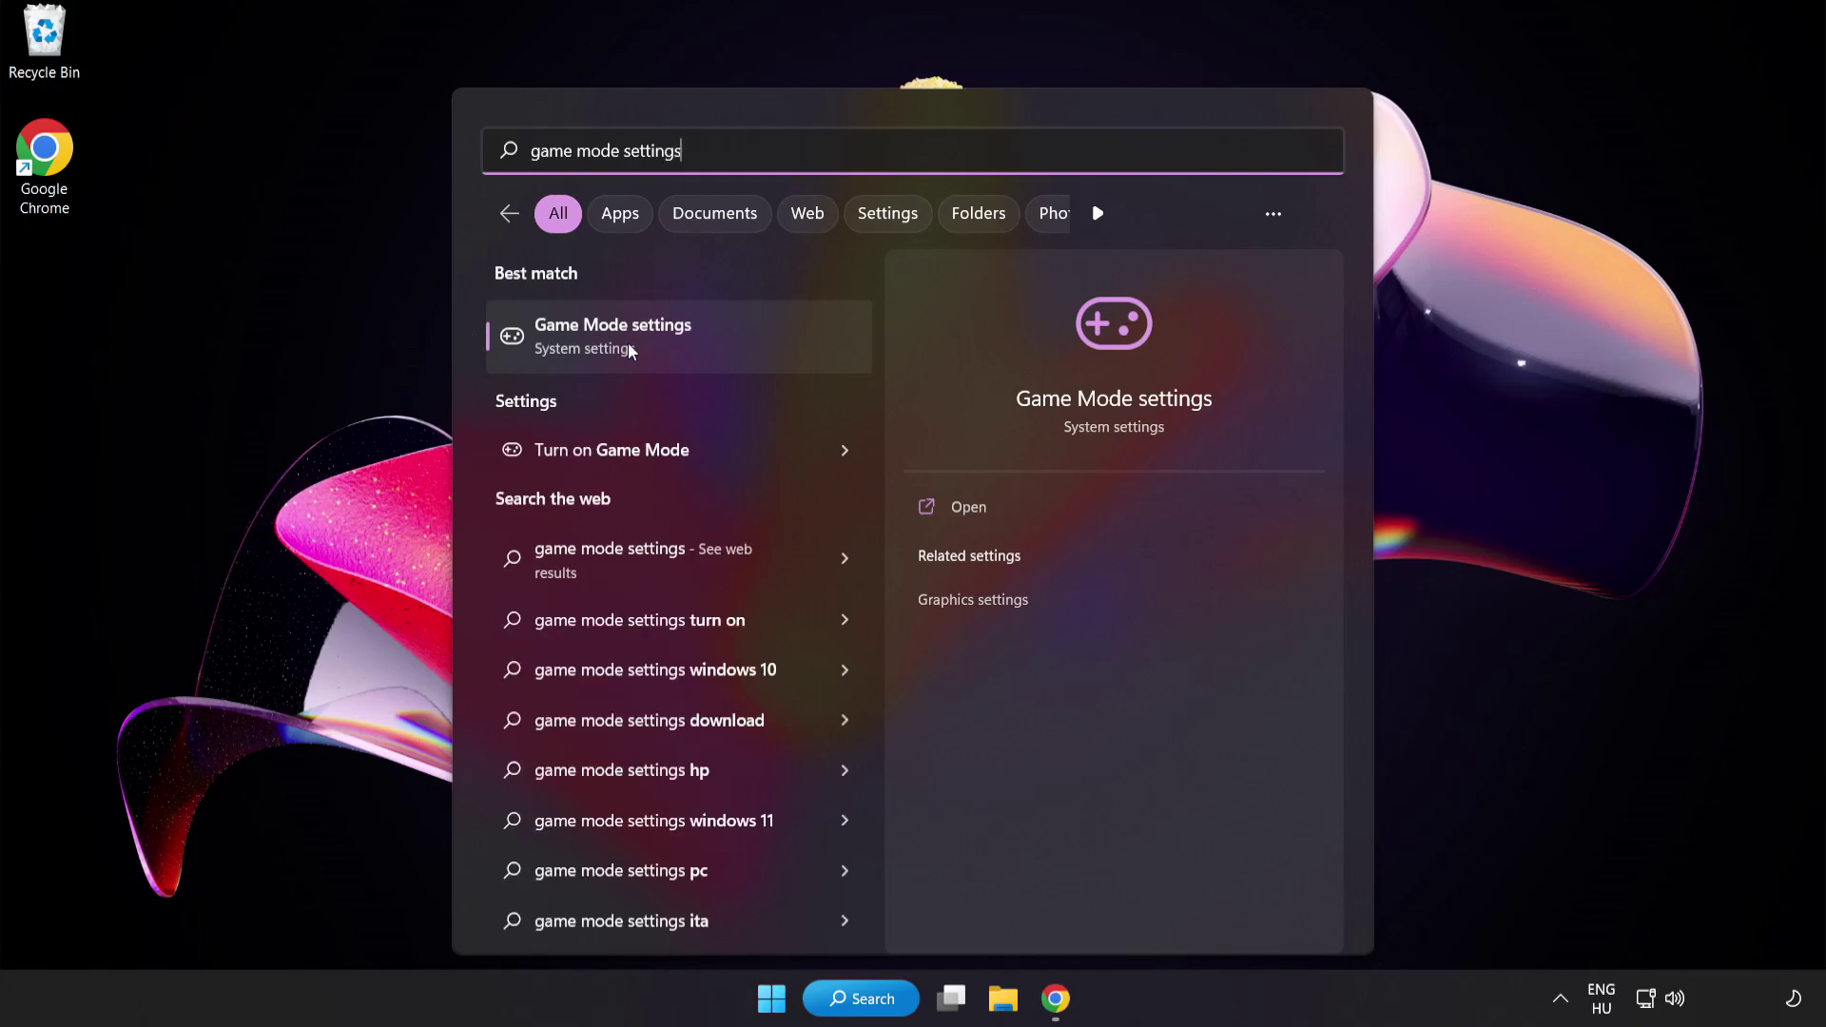
left_click(667, 347)
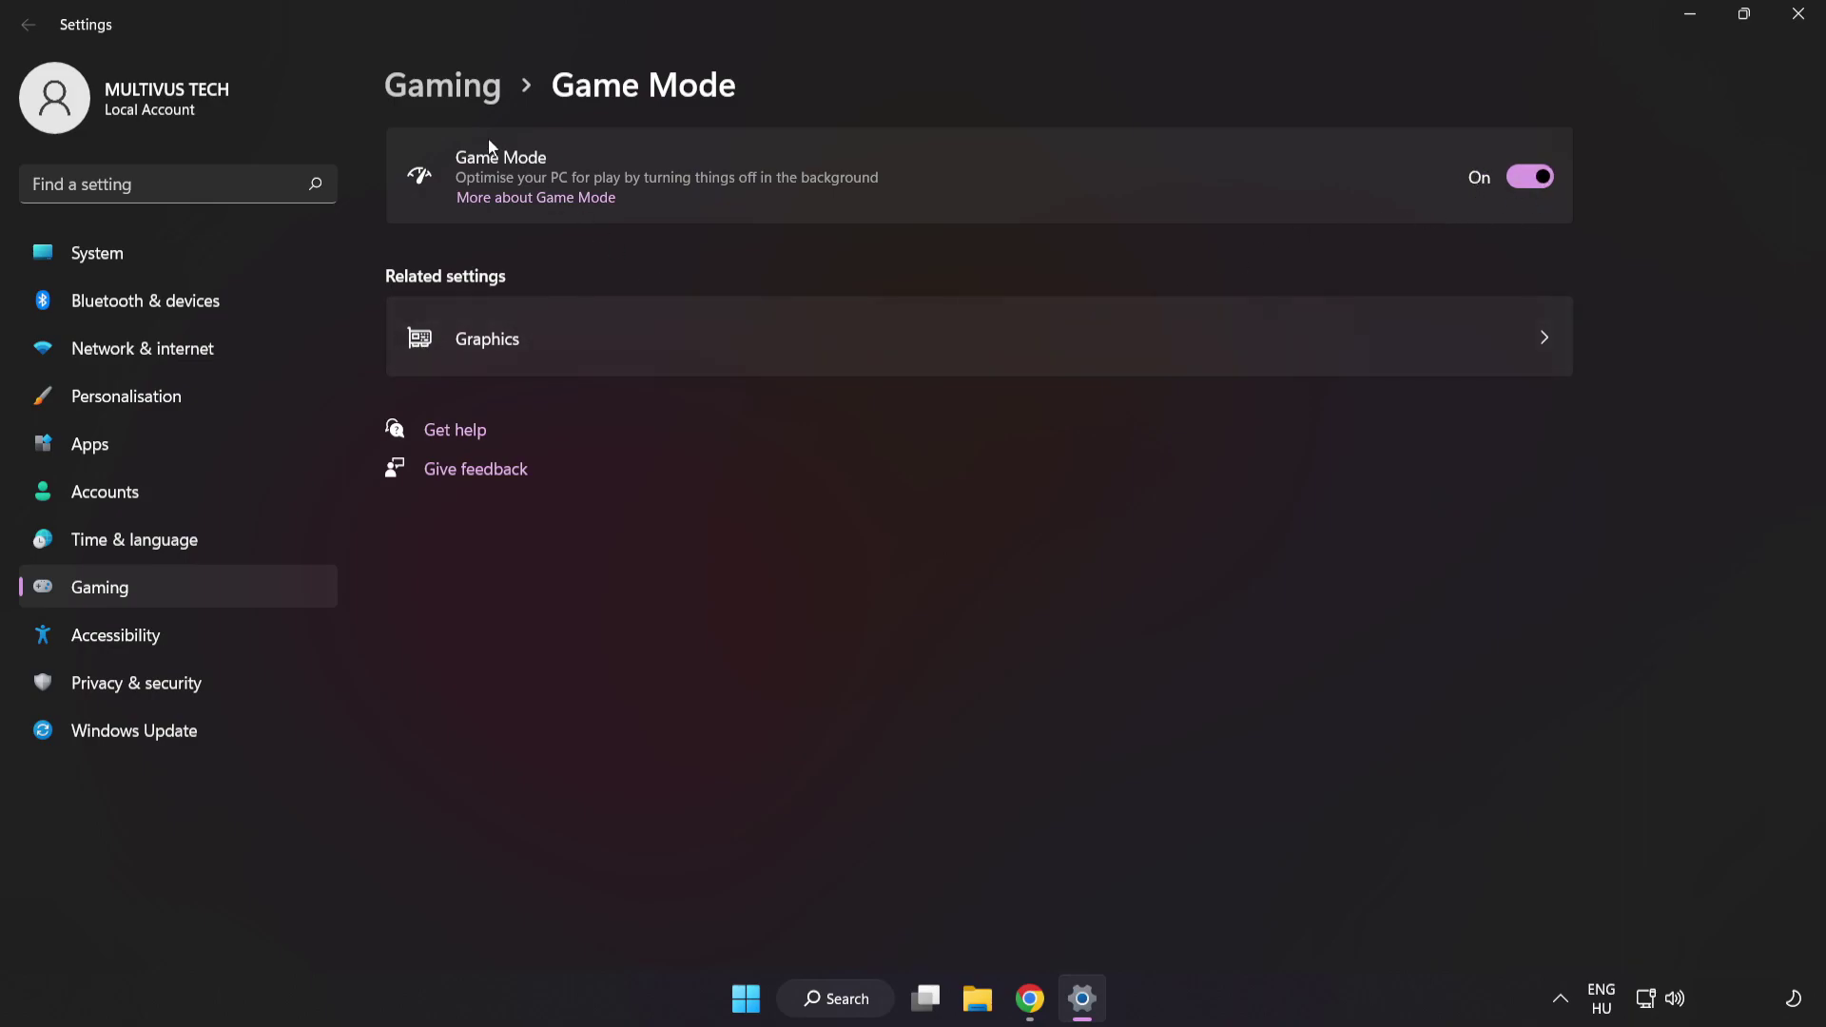
Review the Xbox Game Bar options from the Gaming page, then close Settings.
left_click(451, 93)
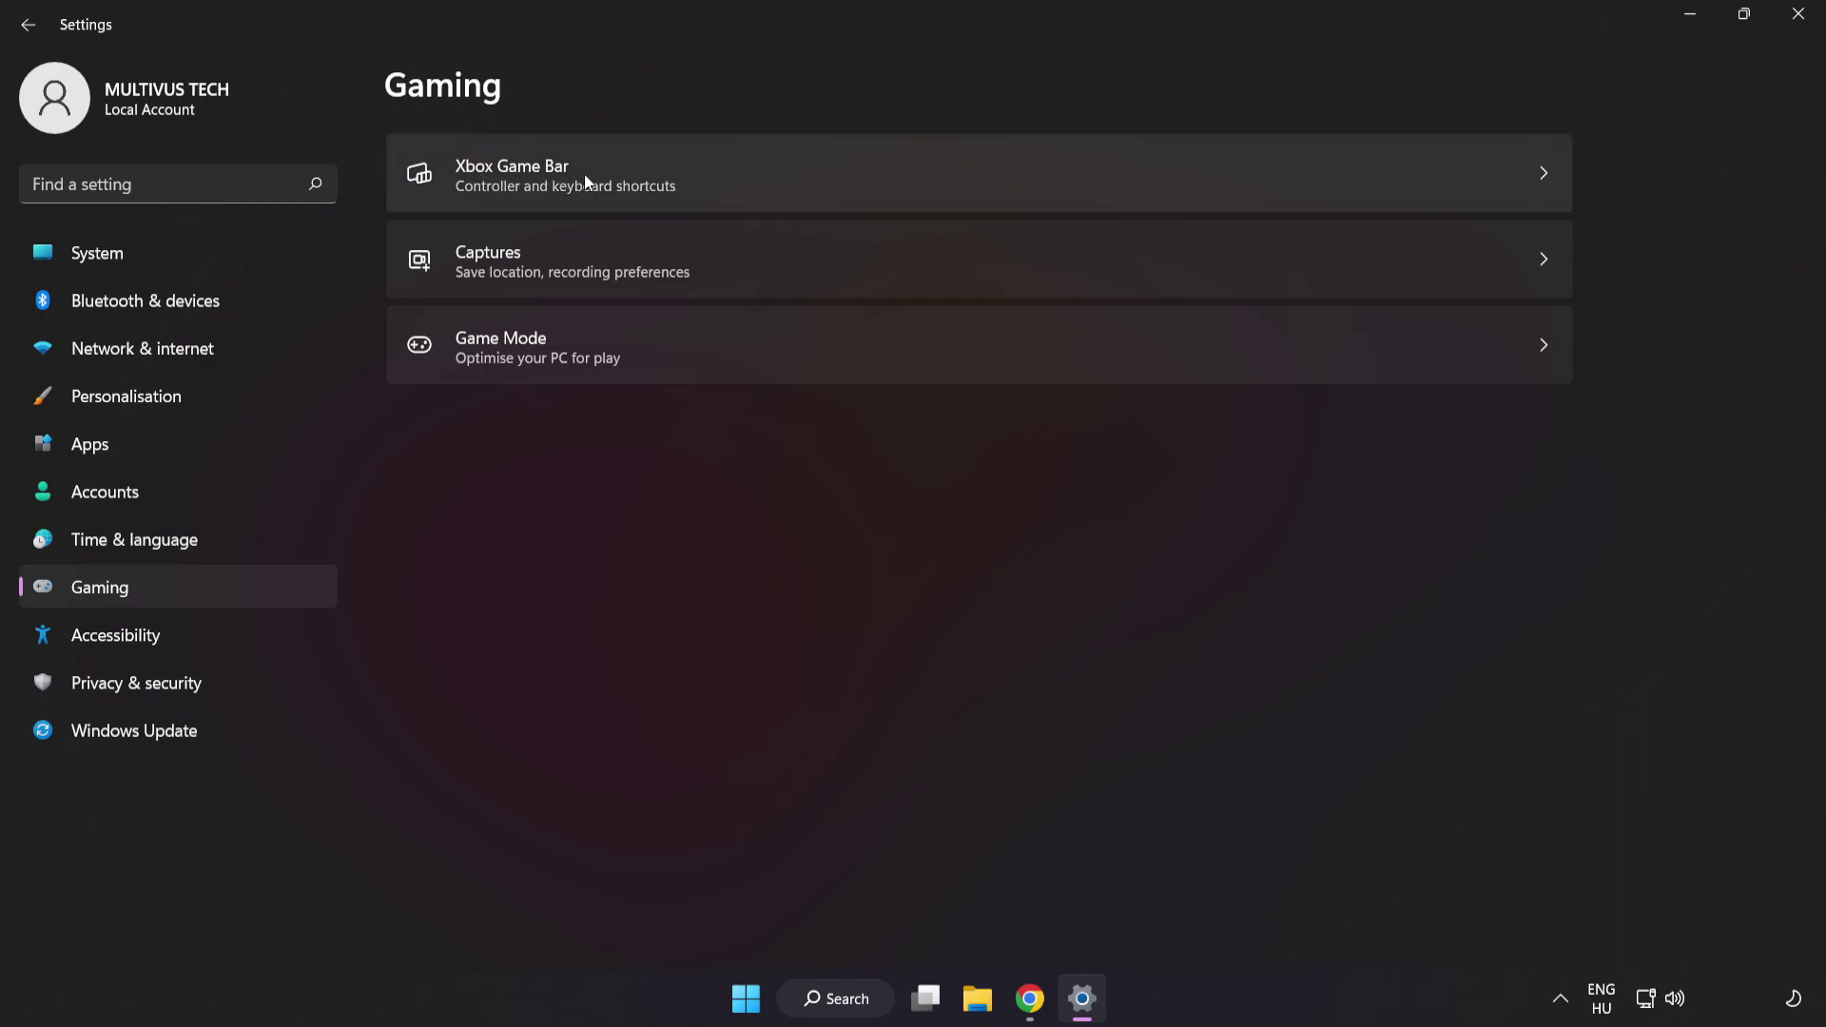
left_click(1318, 170)
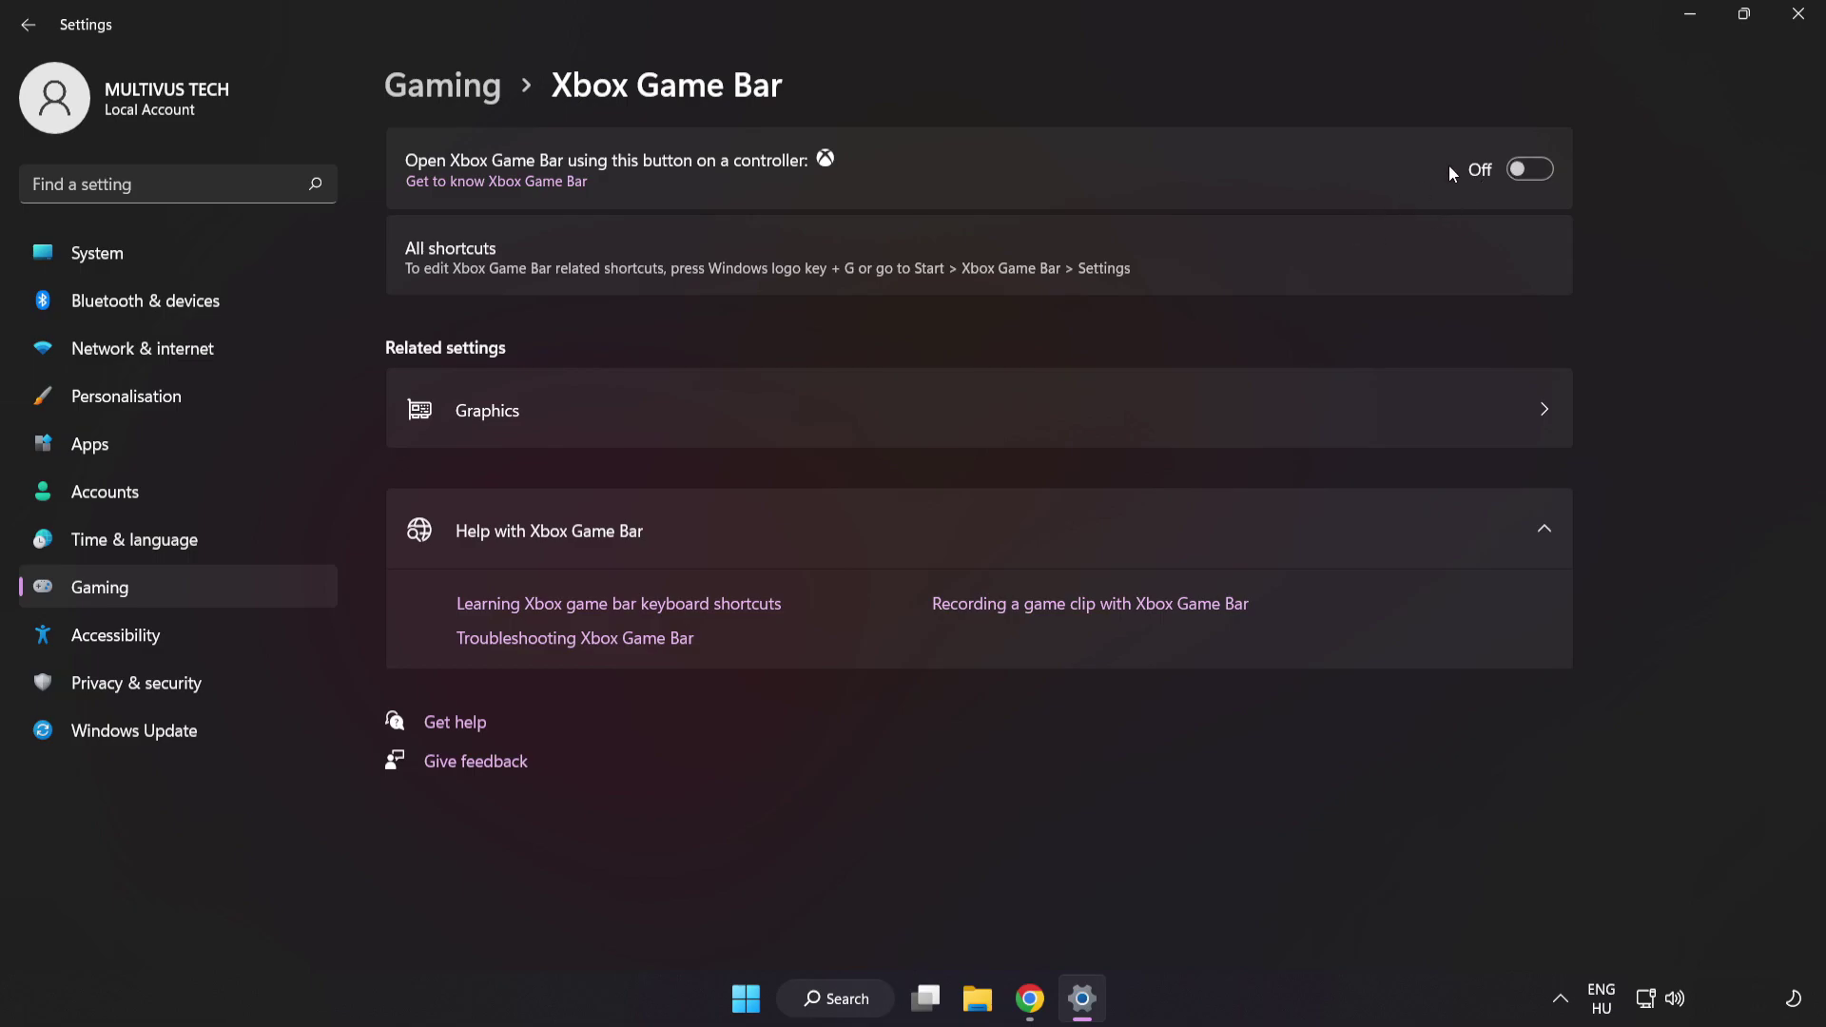
left_click(1801, 29)
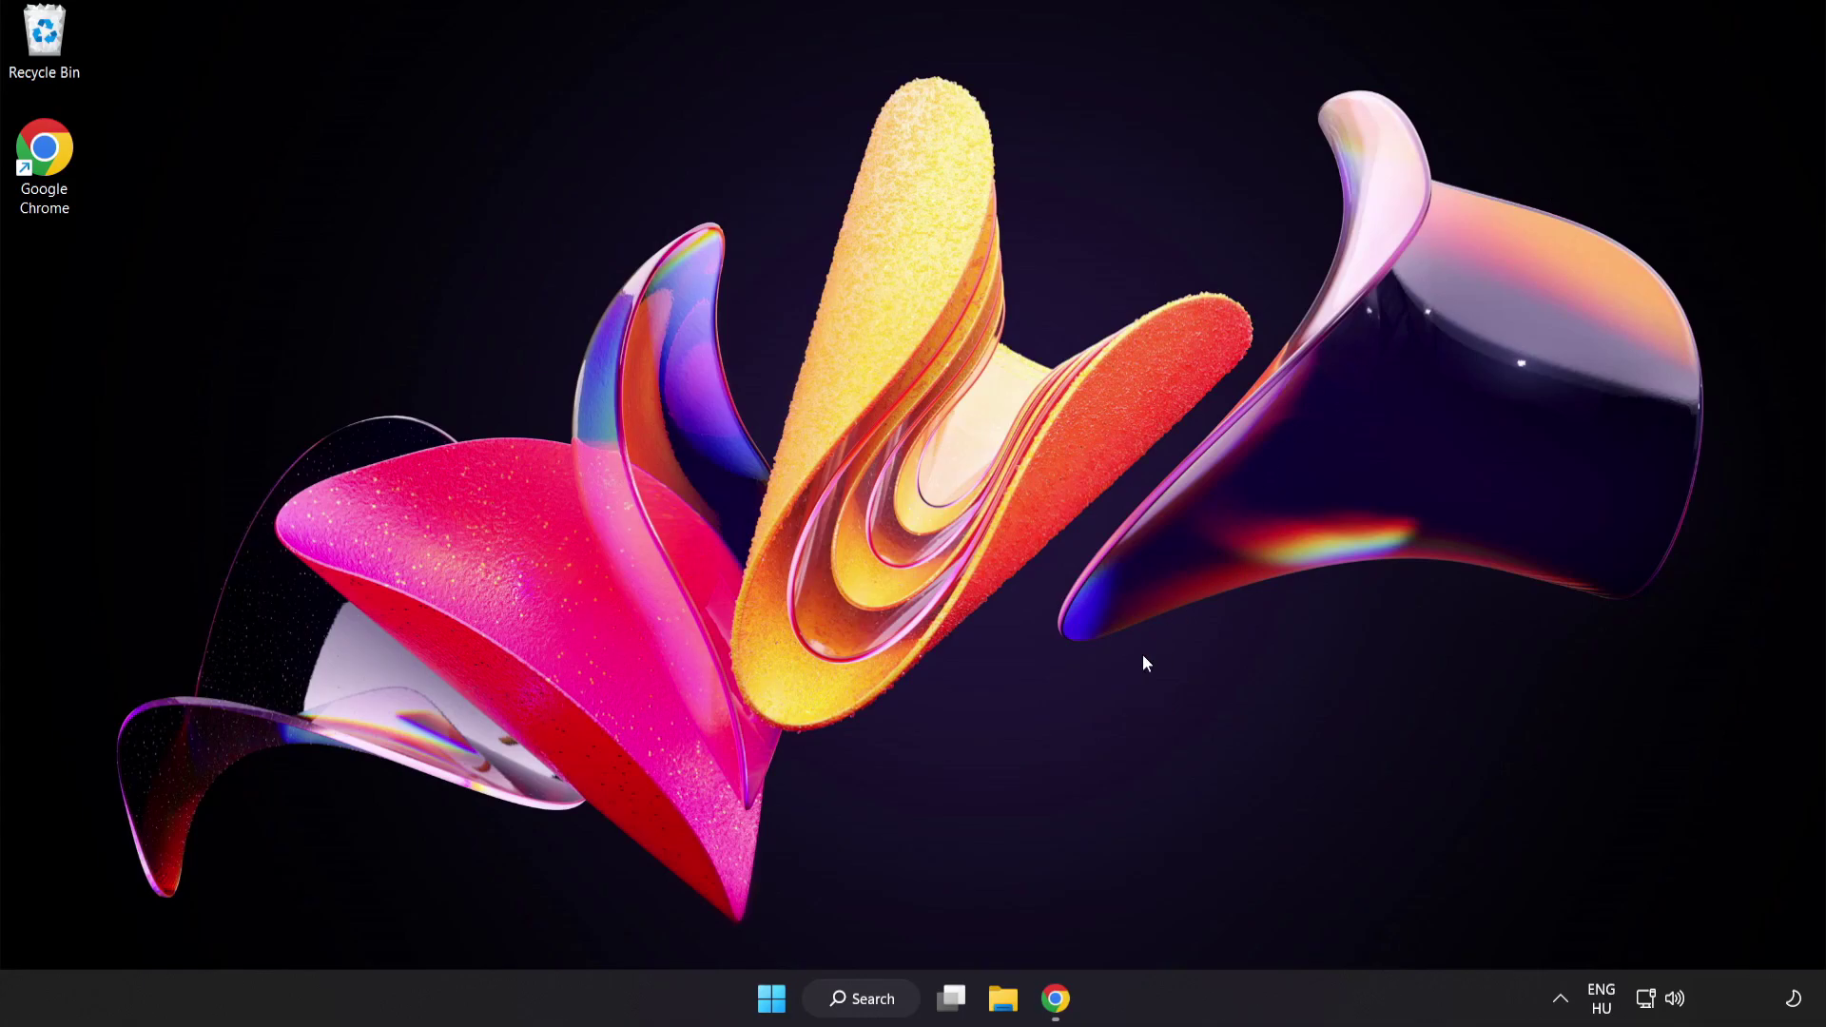
Open the Win+X quick-link menu from the Start button.
right_click(769, 1006)
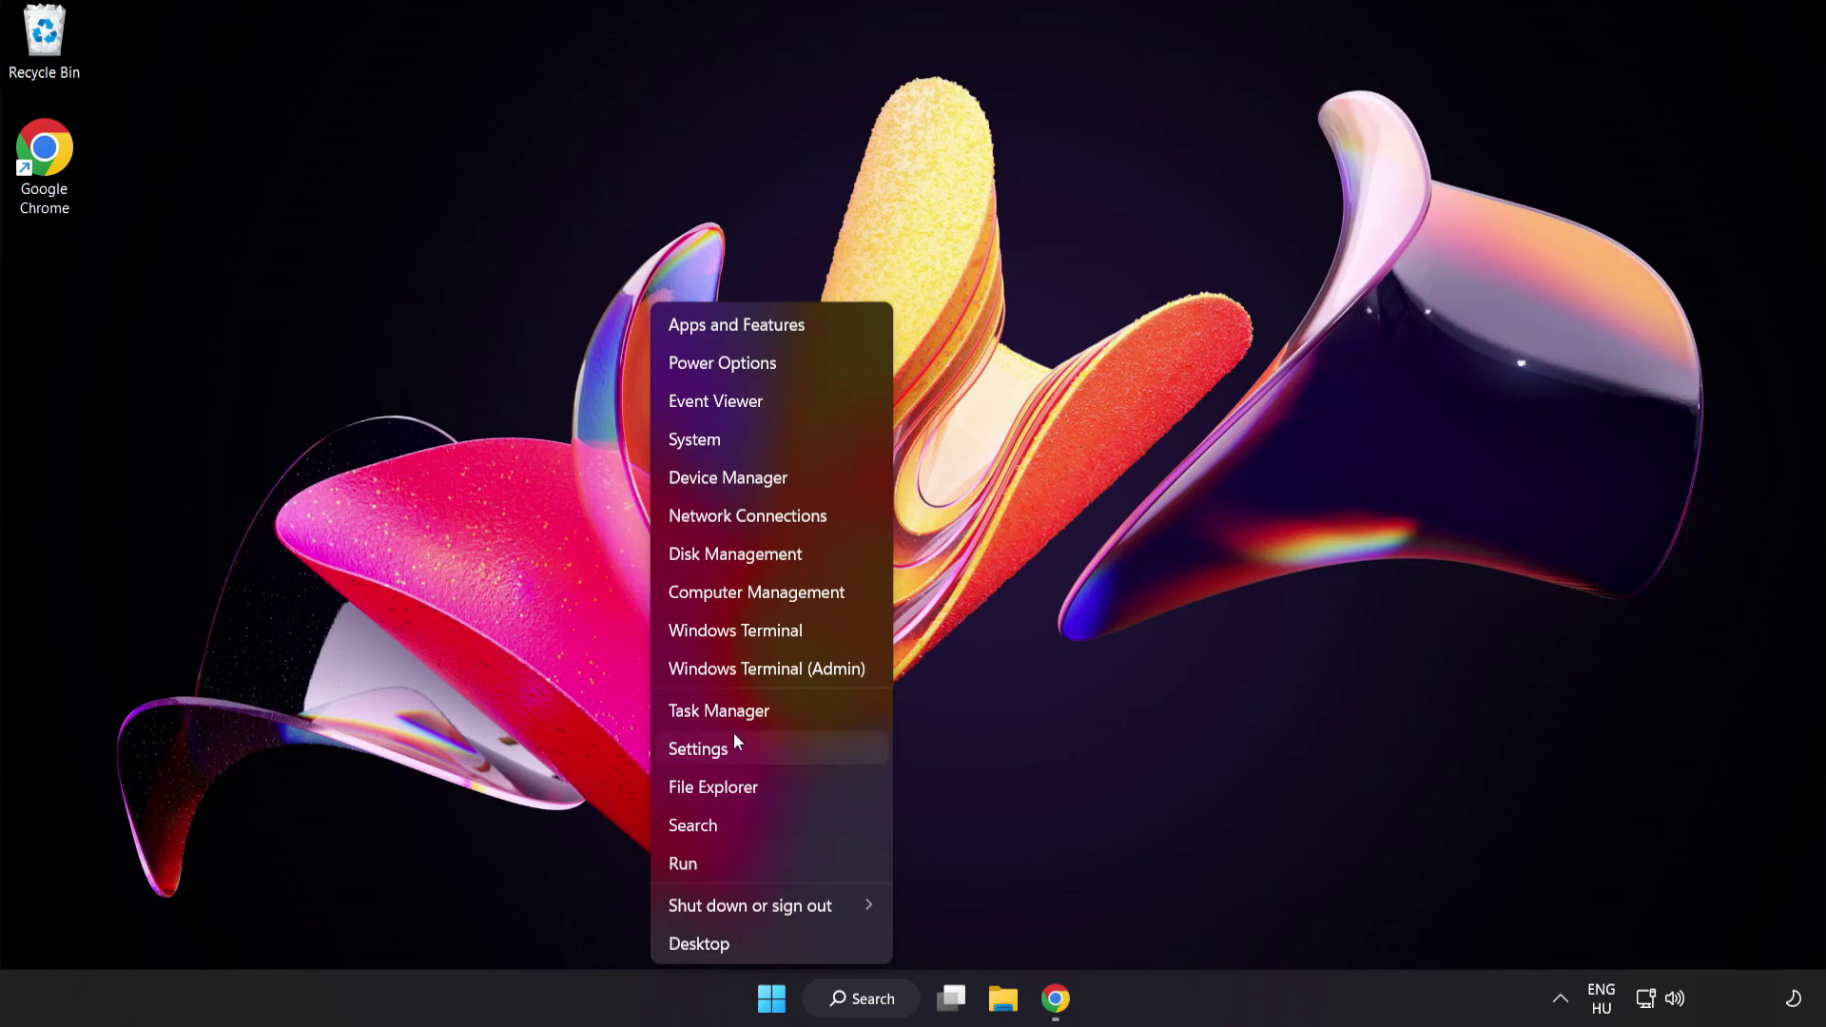
Launch Task Manager and end the Google Chrome process.
left_click(783, 715)
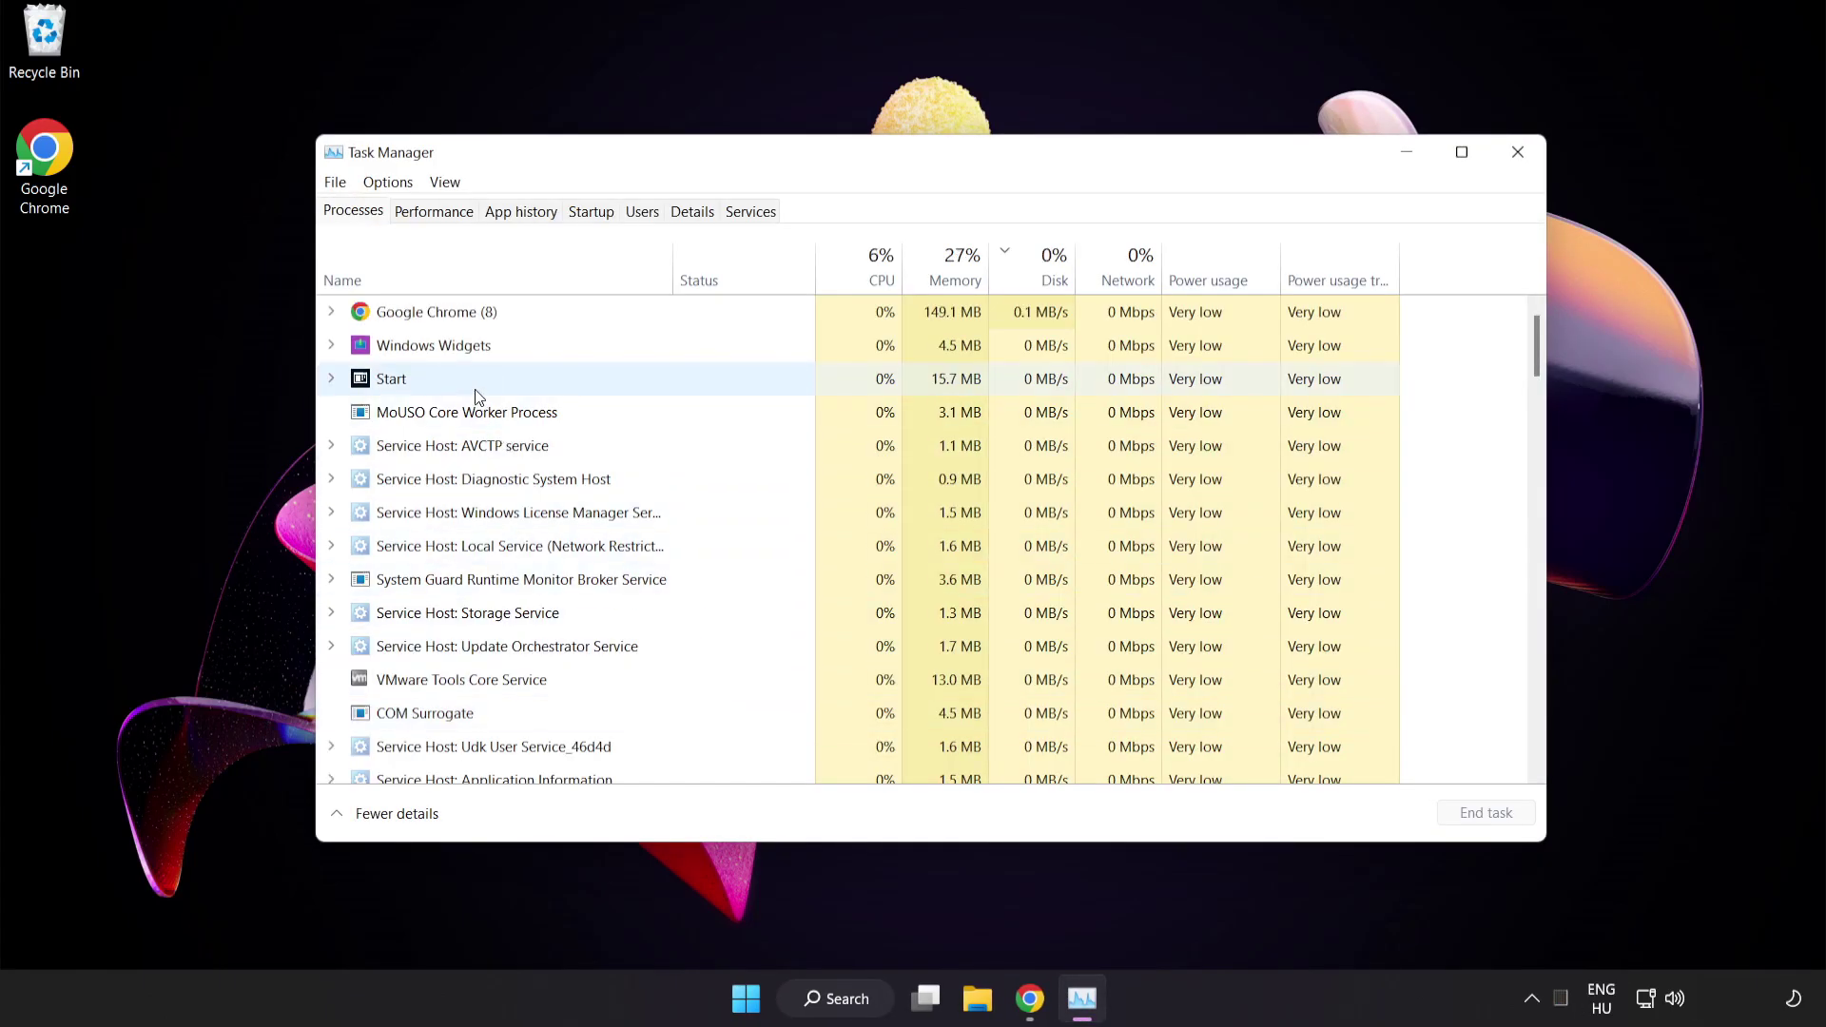
left_click(466, 314)
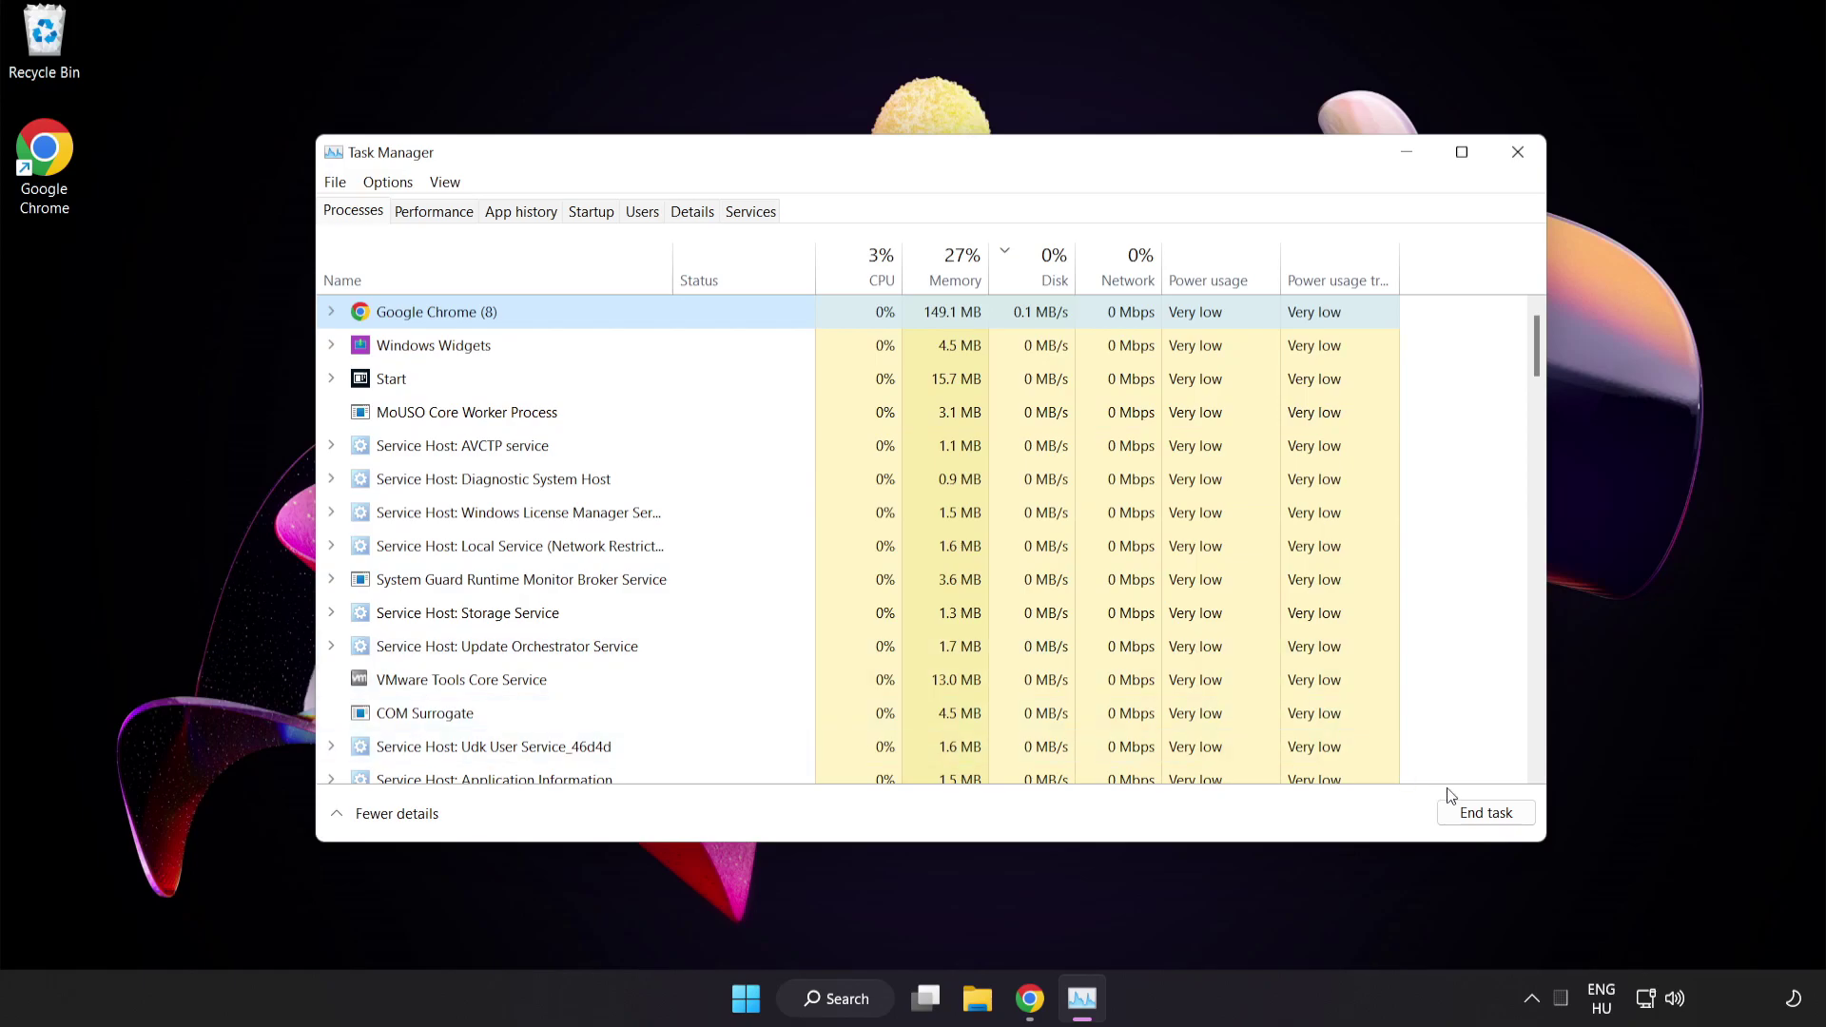
left_click(1477, 815)
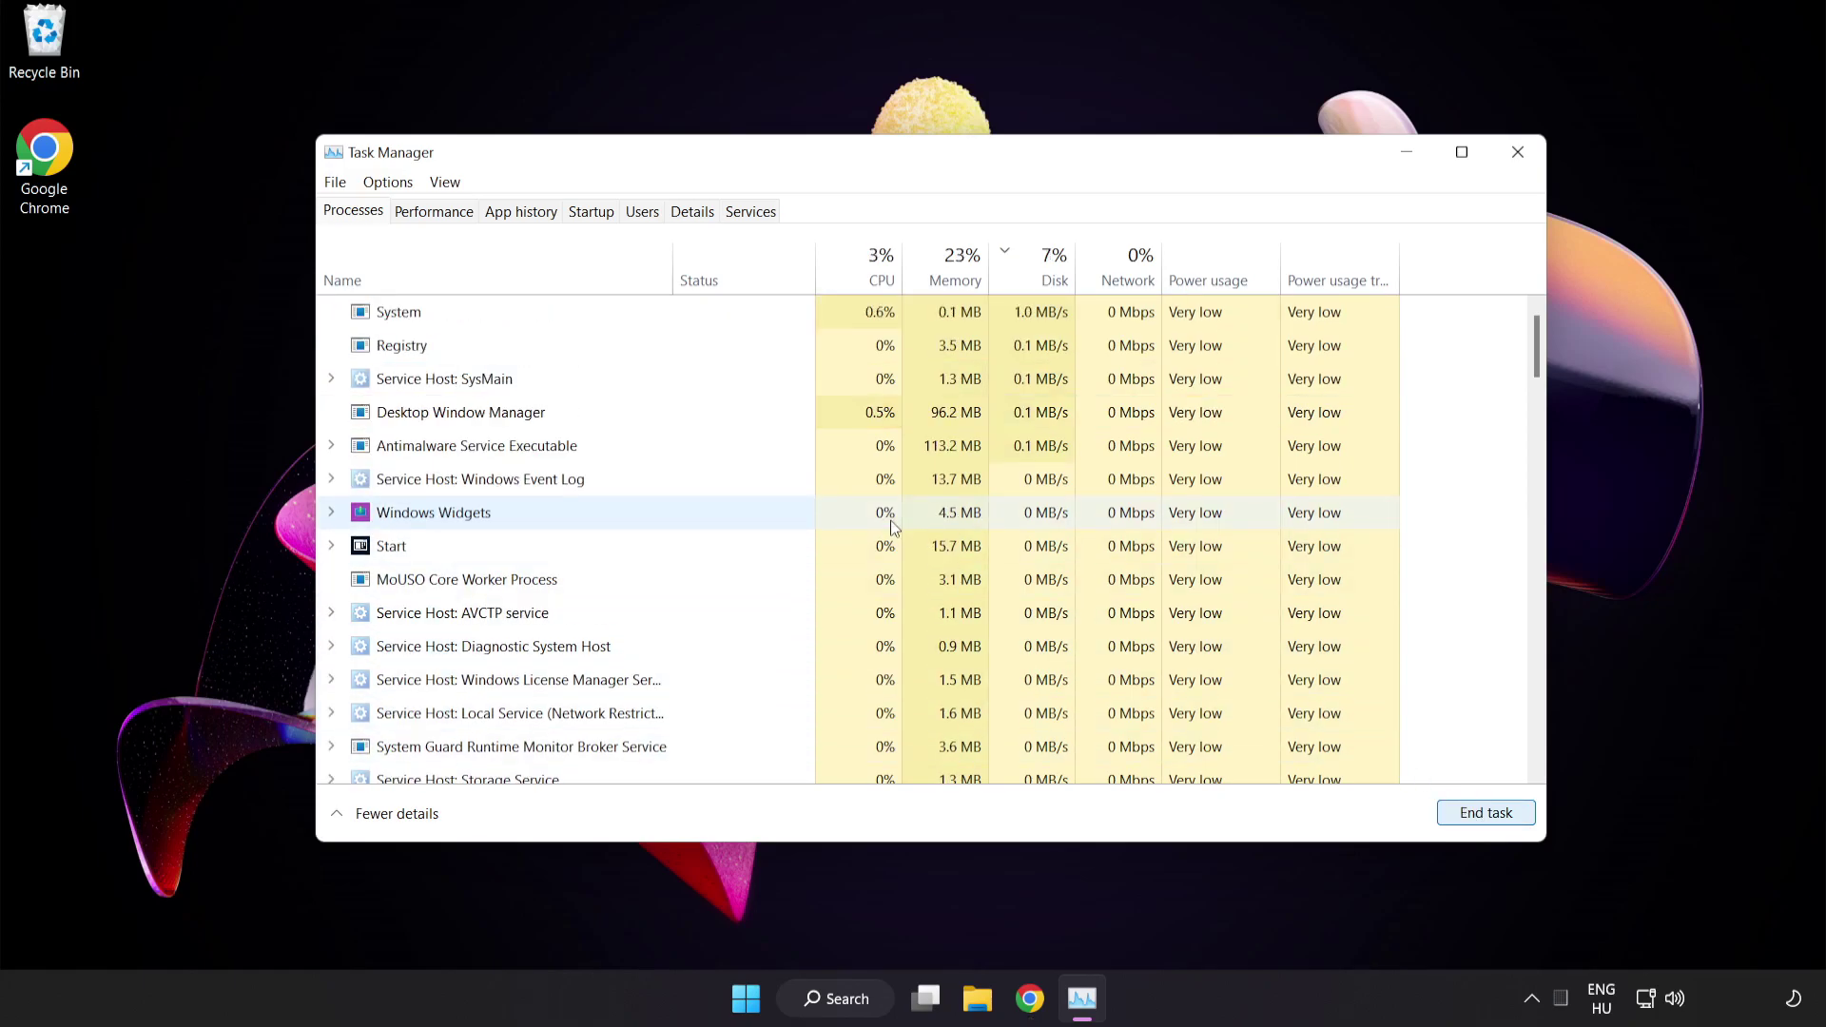
mouse_move(1535, 347)
left_mouse_down()
mouse_move(1532, 639)
mouse_move(1531, 314)
left_mouse_up()
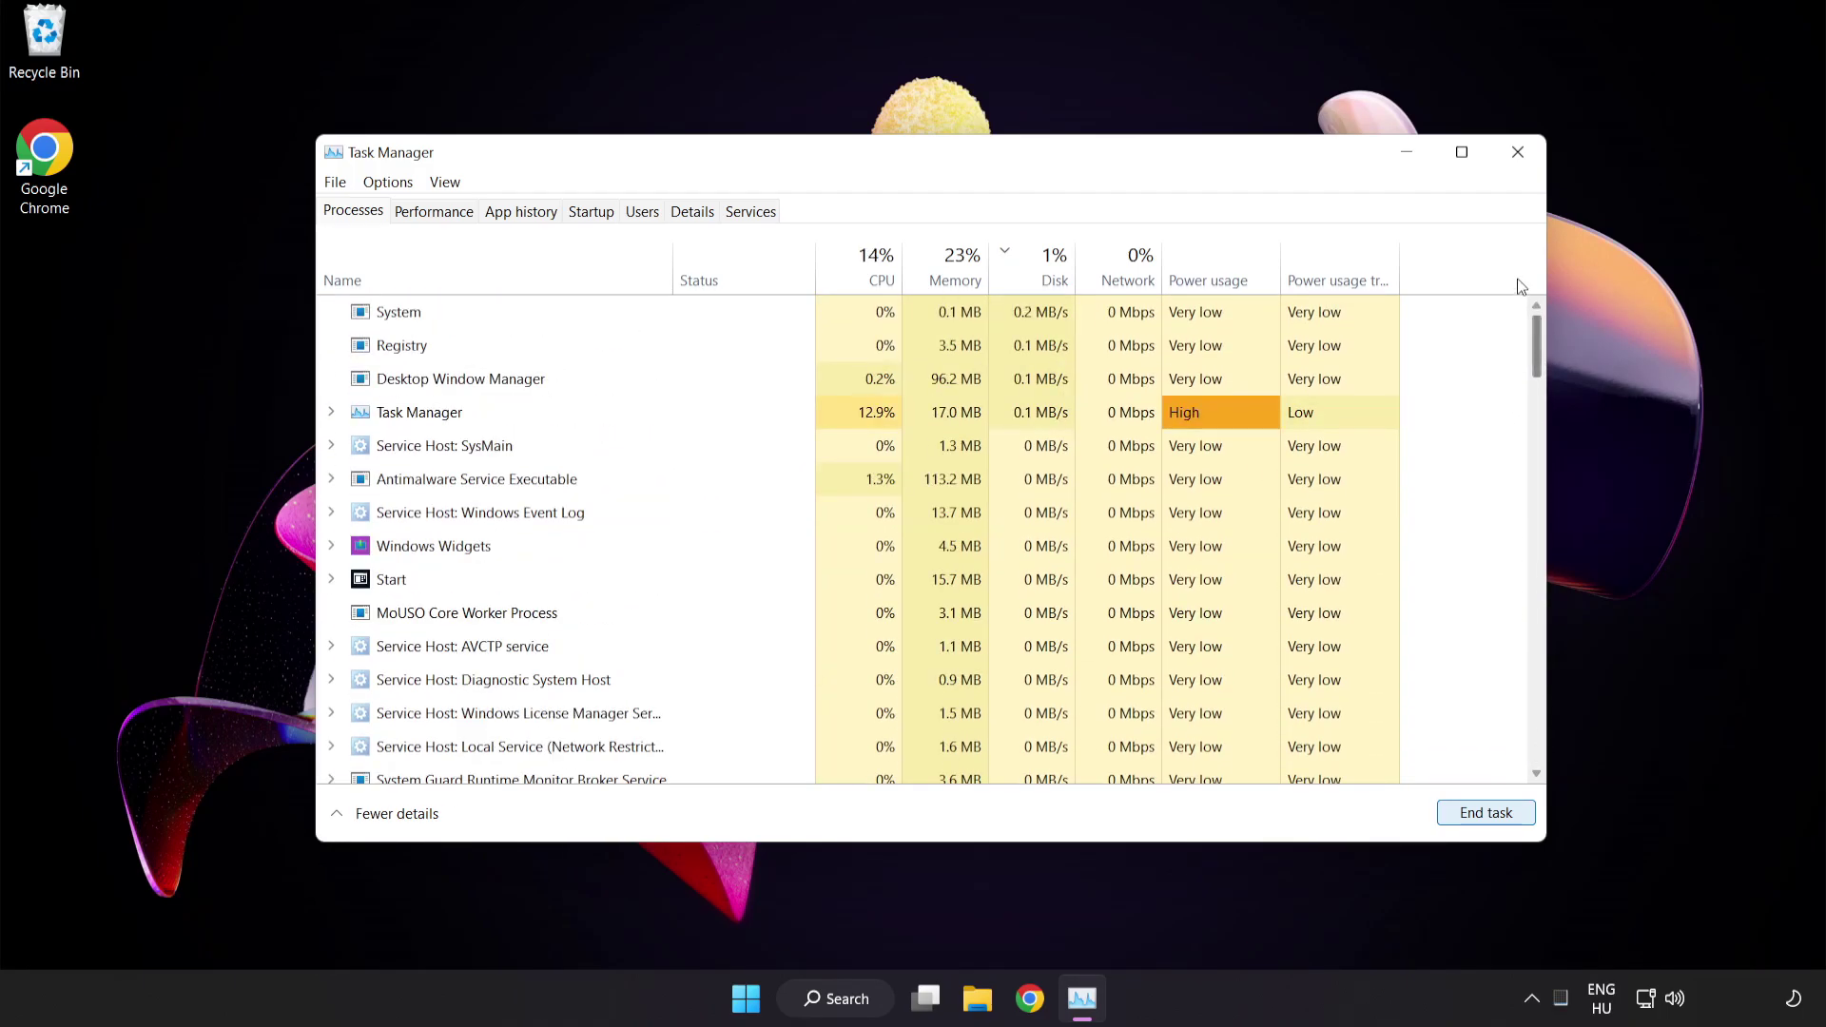
Disable Cortana, Phone Link and Terminal as startup apps, then close Task Manager.
left_click(596, 213)
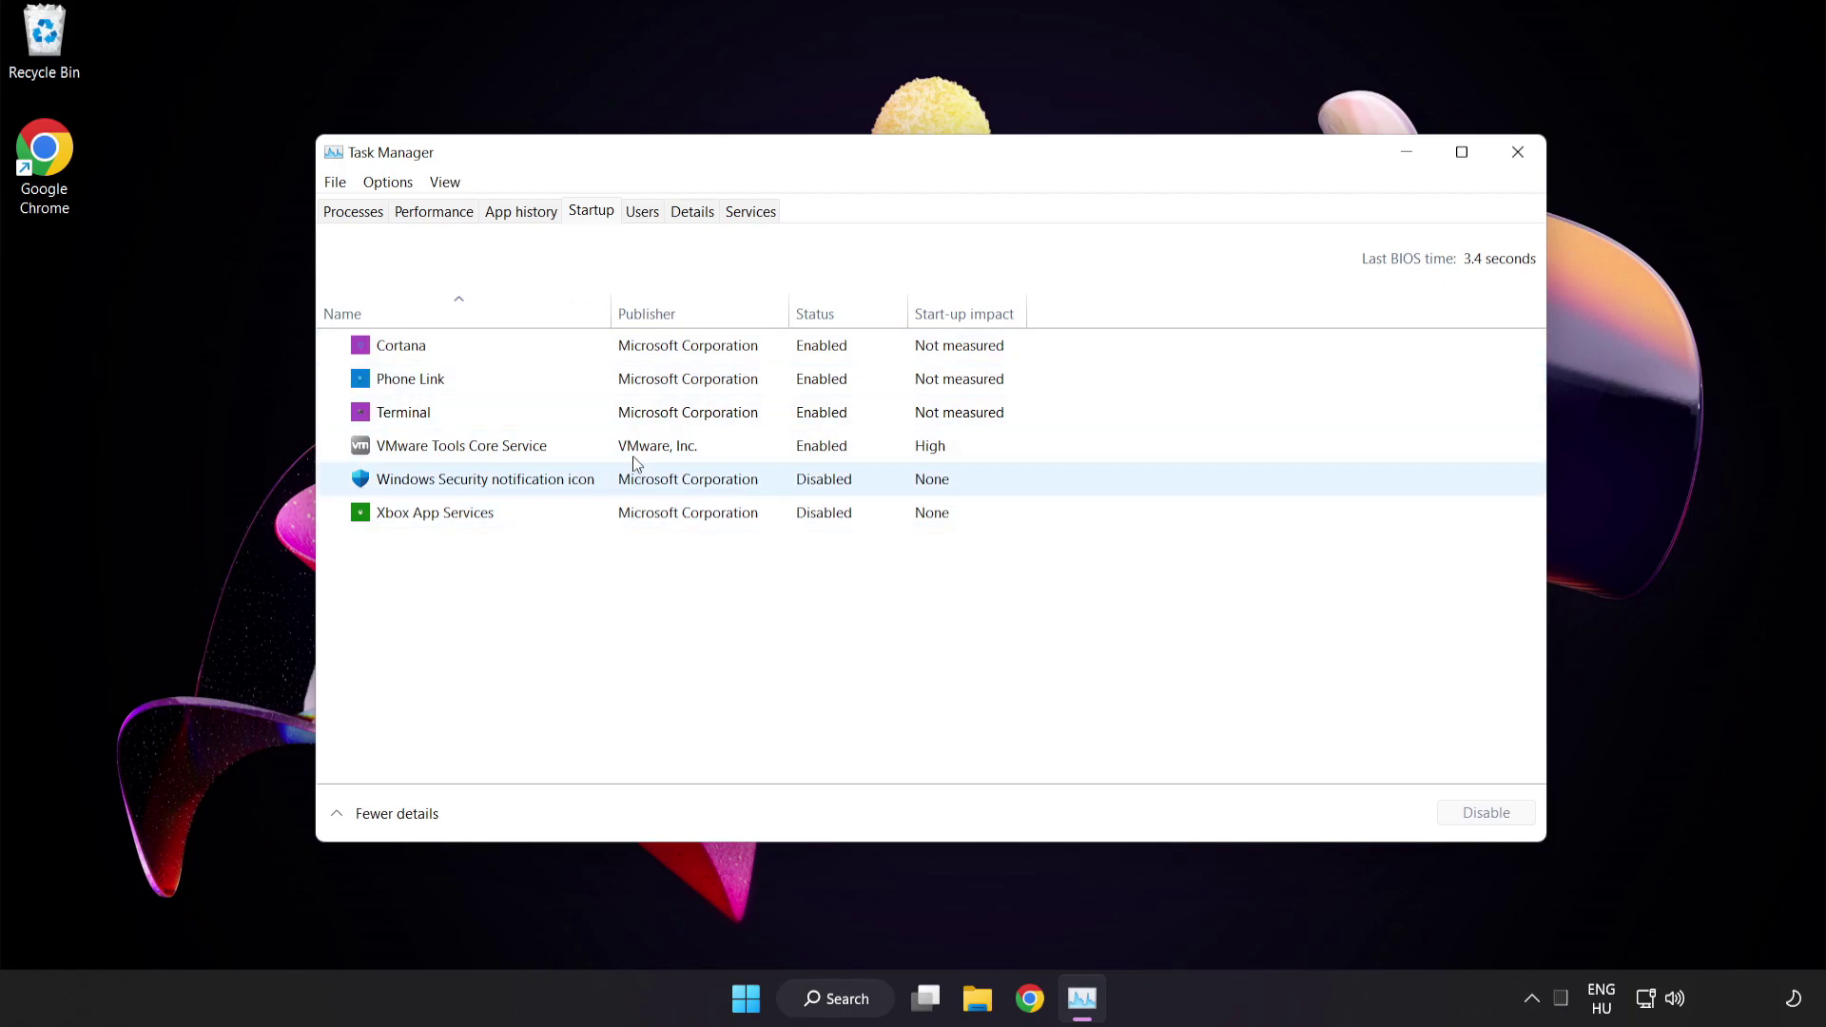
left_click(640, 354)
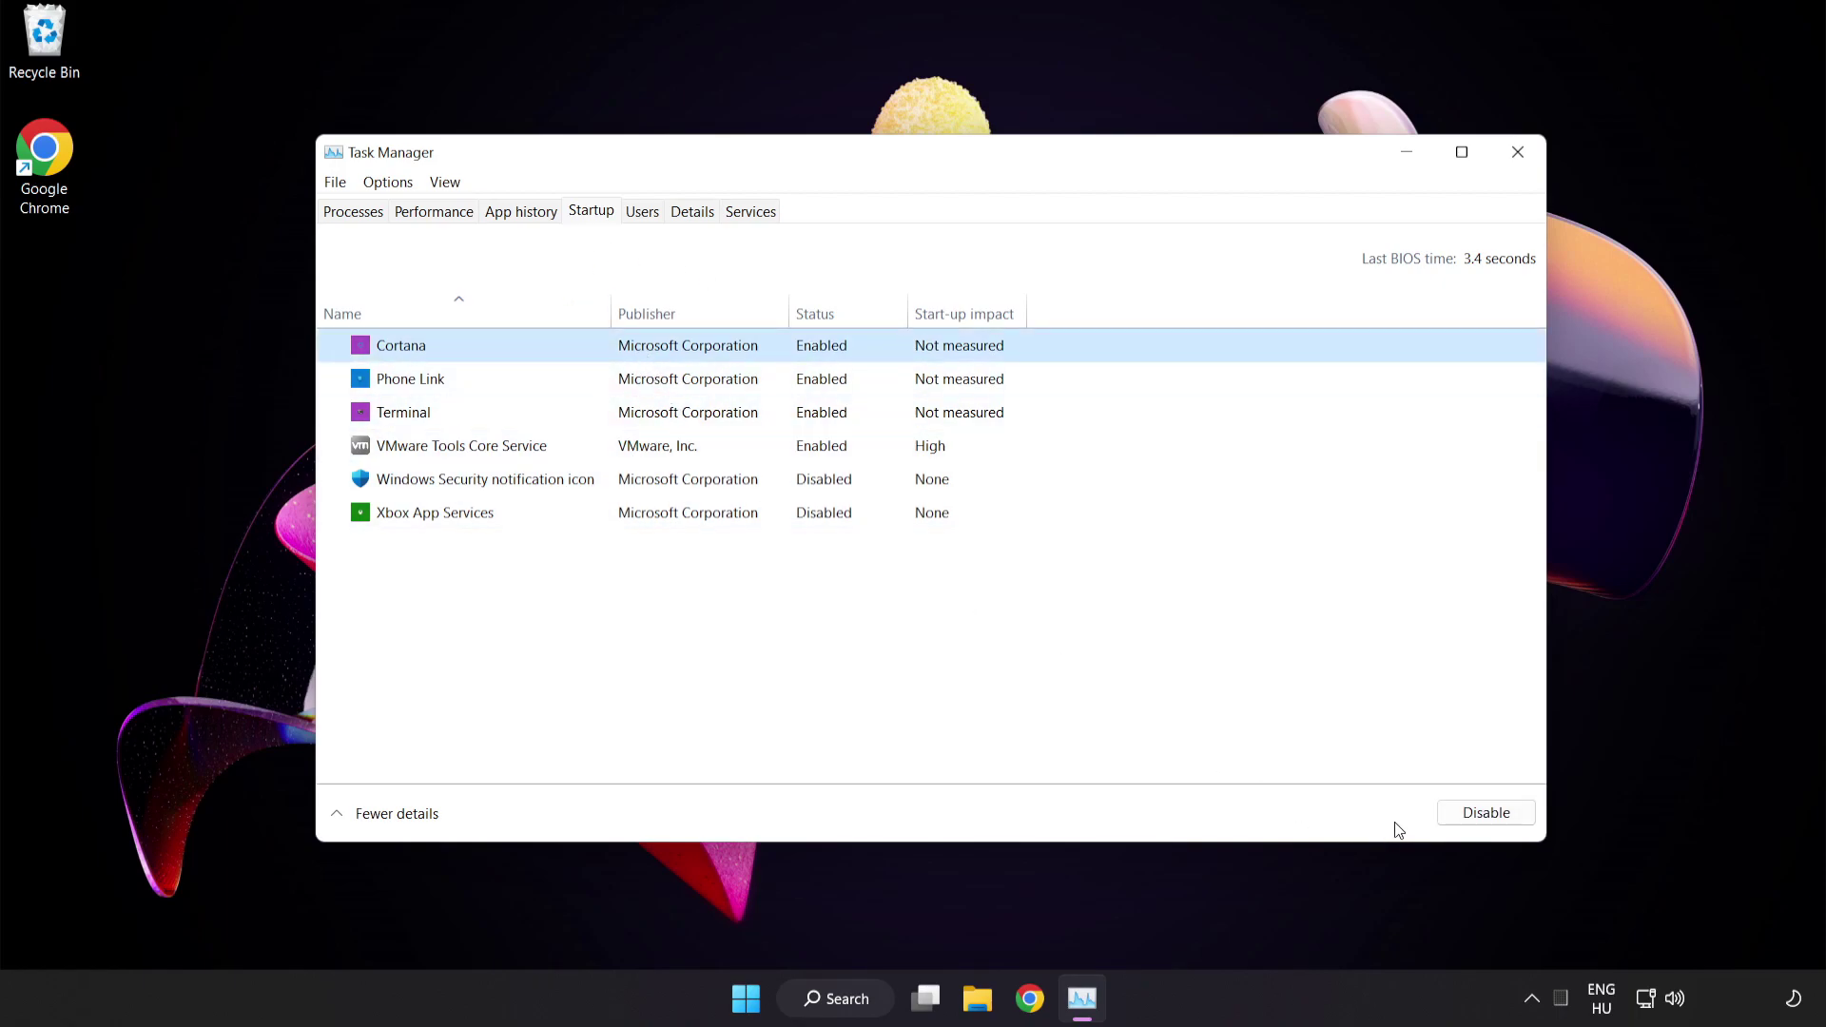
left_click(1469, 813)
left_click(532, 381)
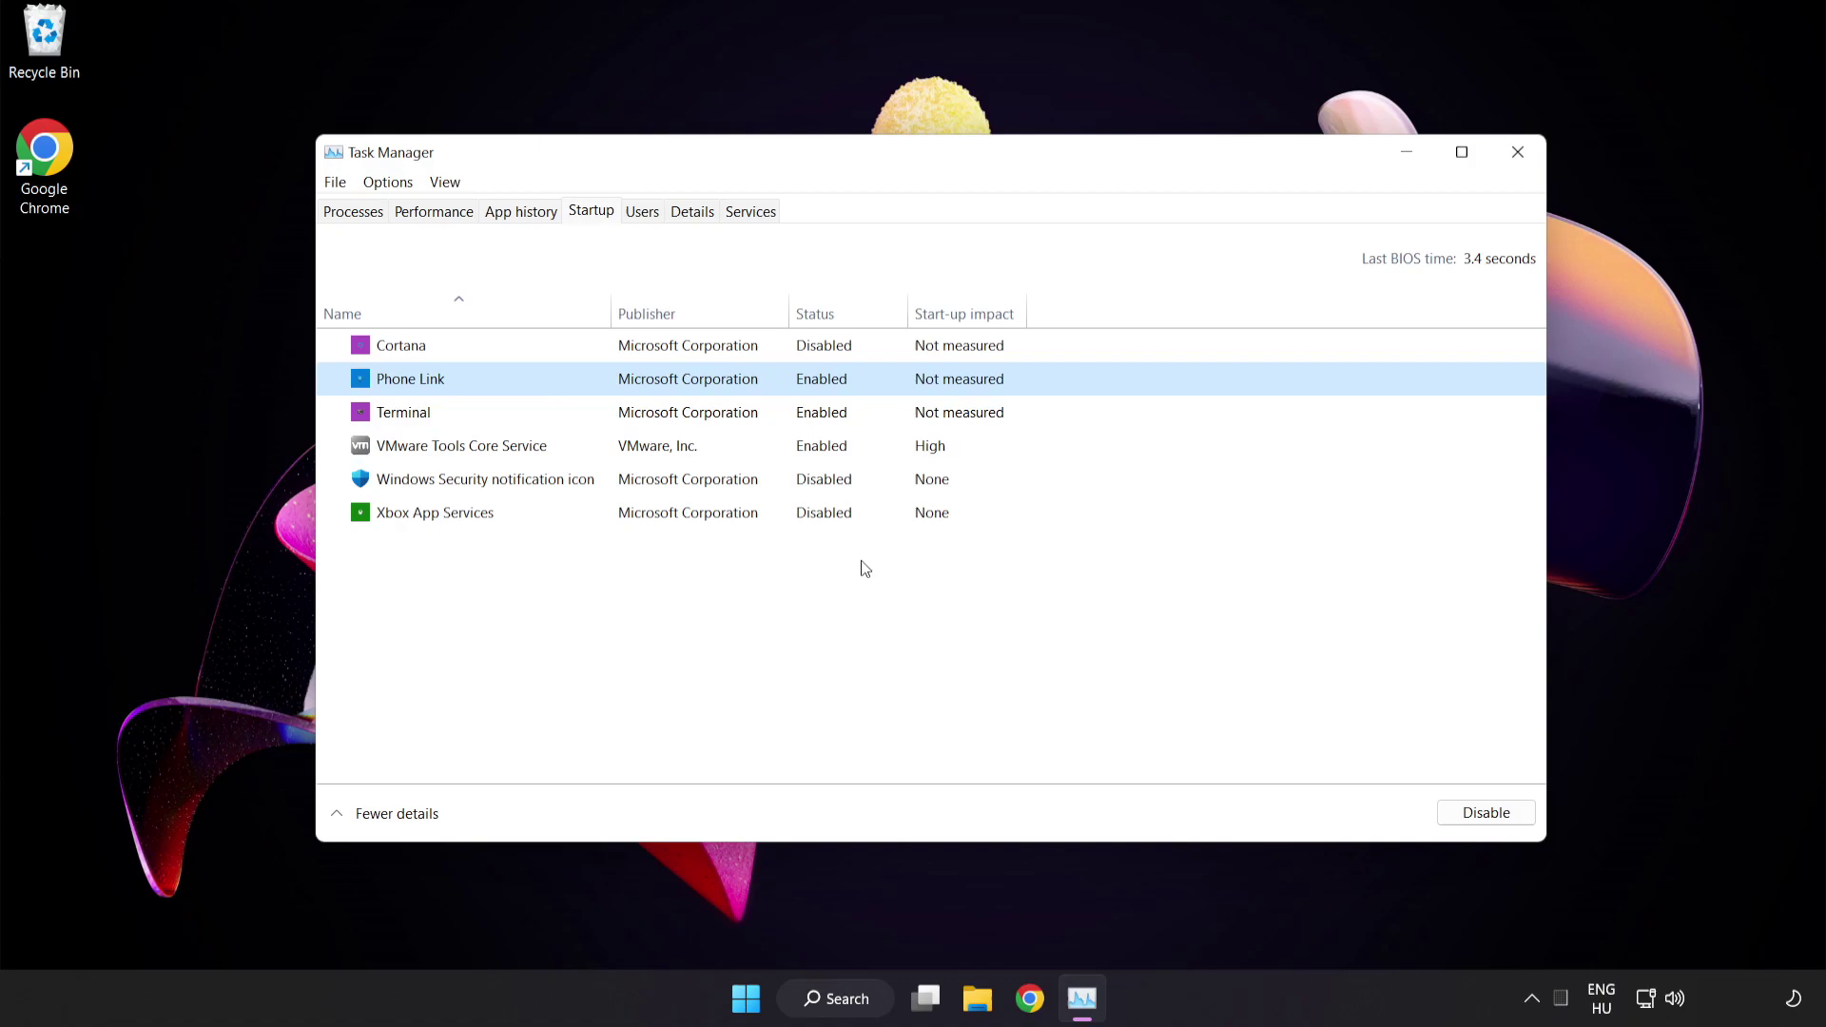
left_click(1484, 813)
left_click(731, 420)
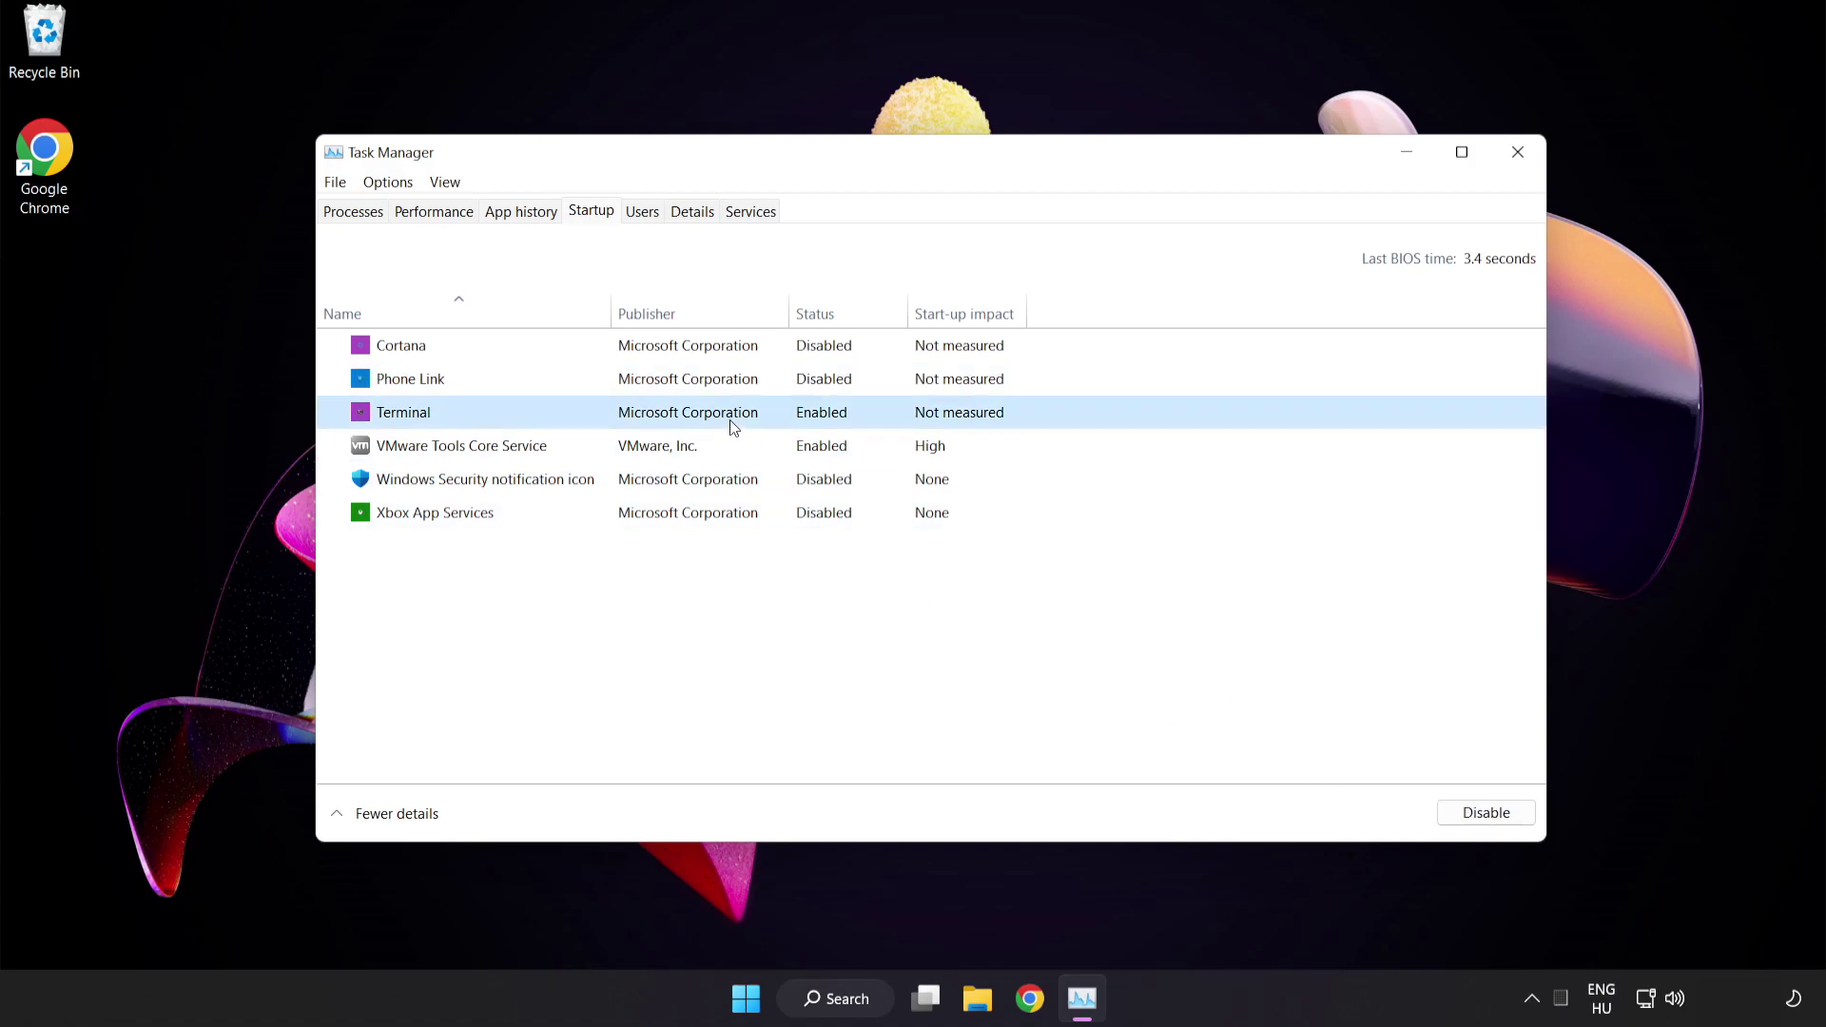
left_click(1485, 811)
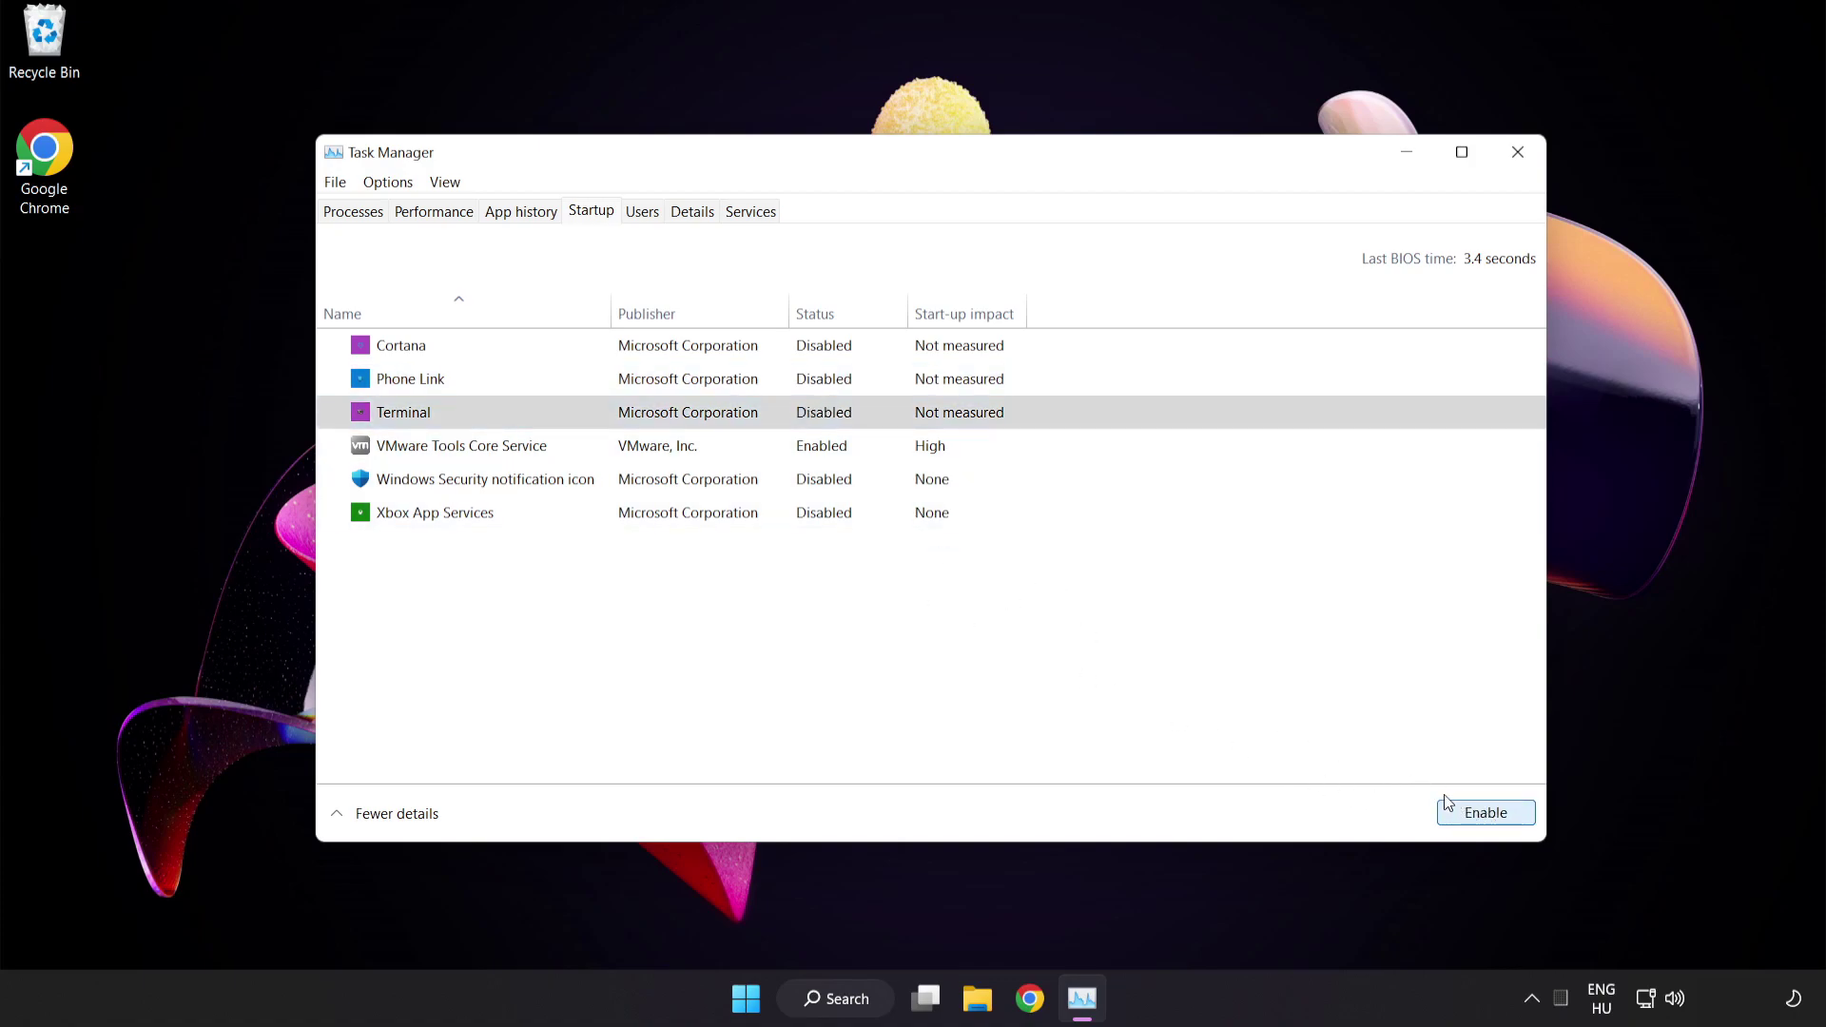
left_click(1517, 153)
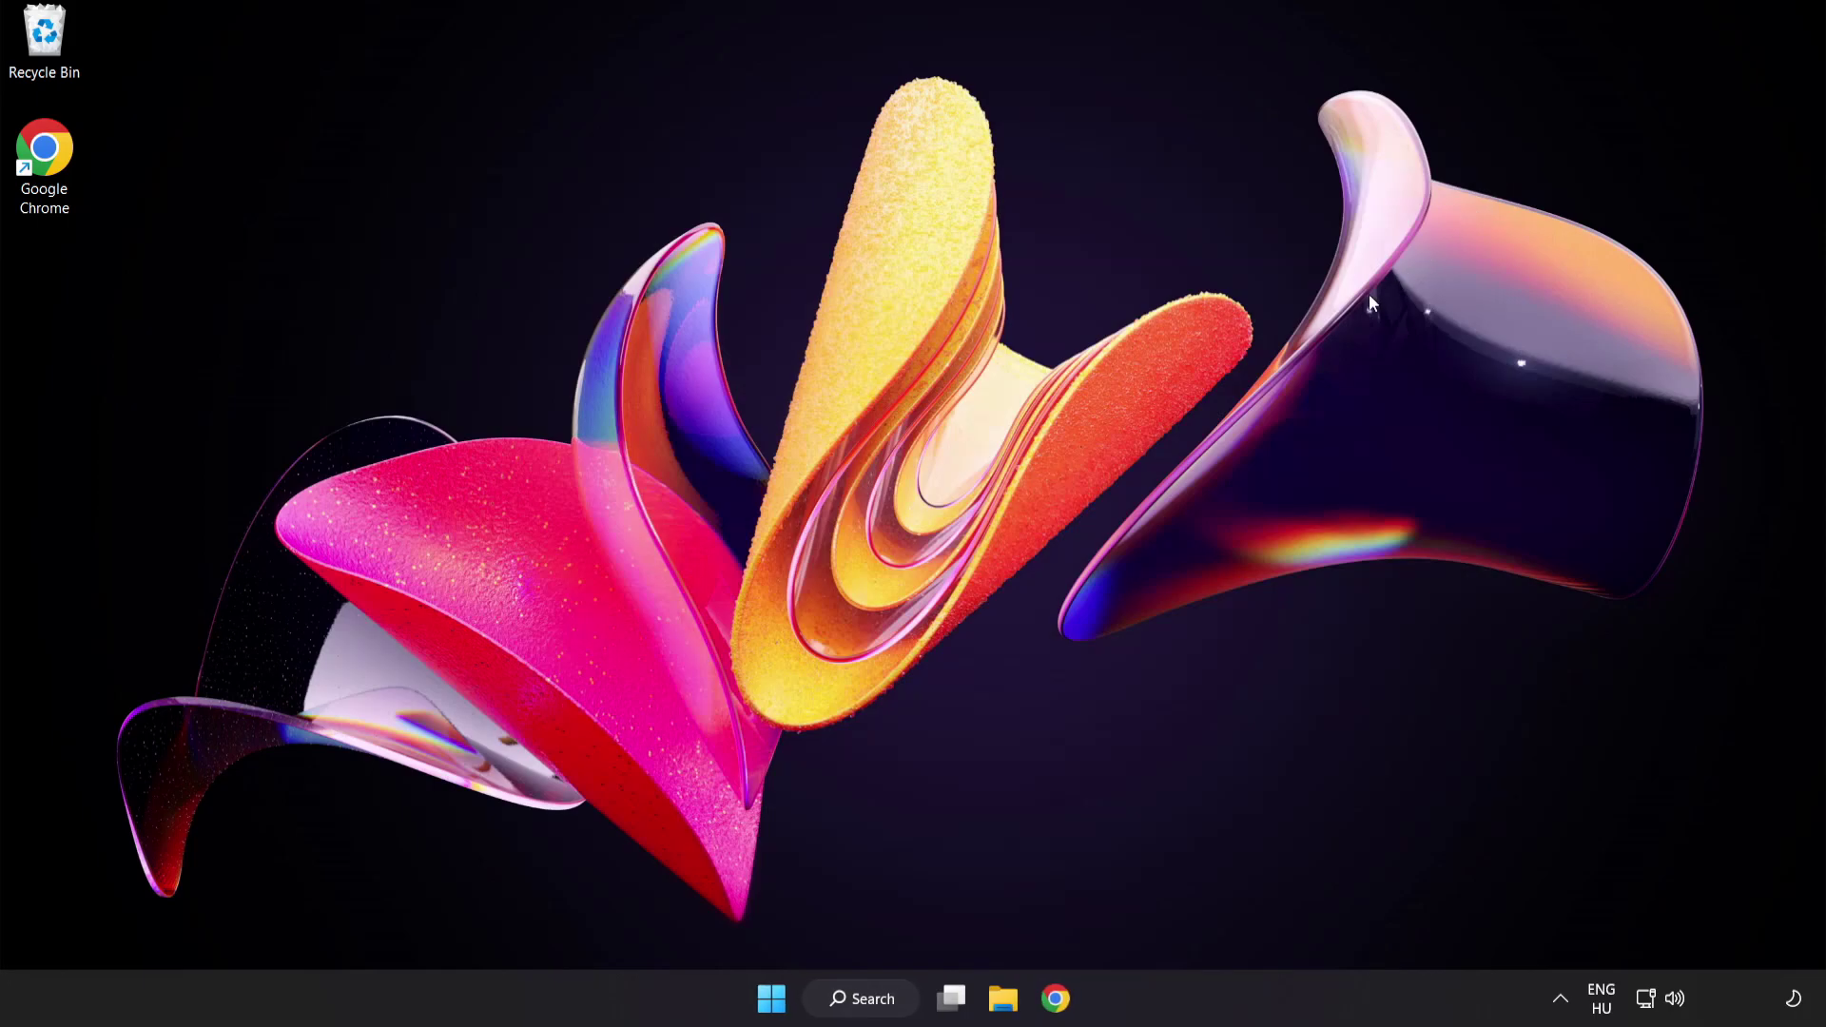
Search 'update' and open the Windows Update settings page.
left_click(868, 999)
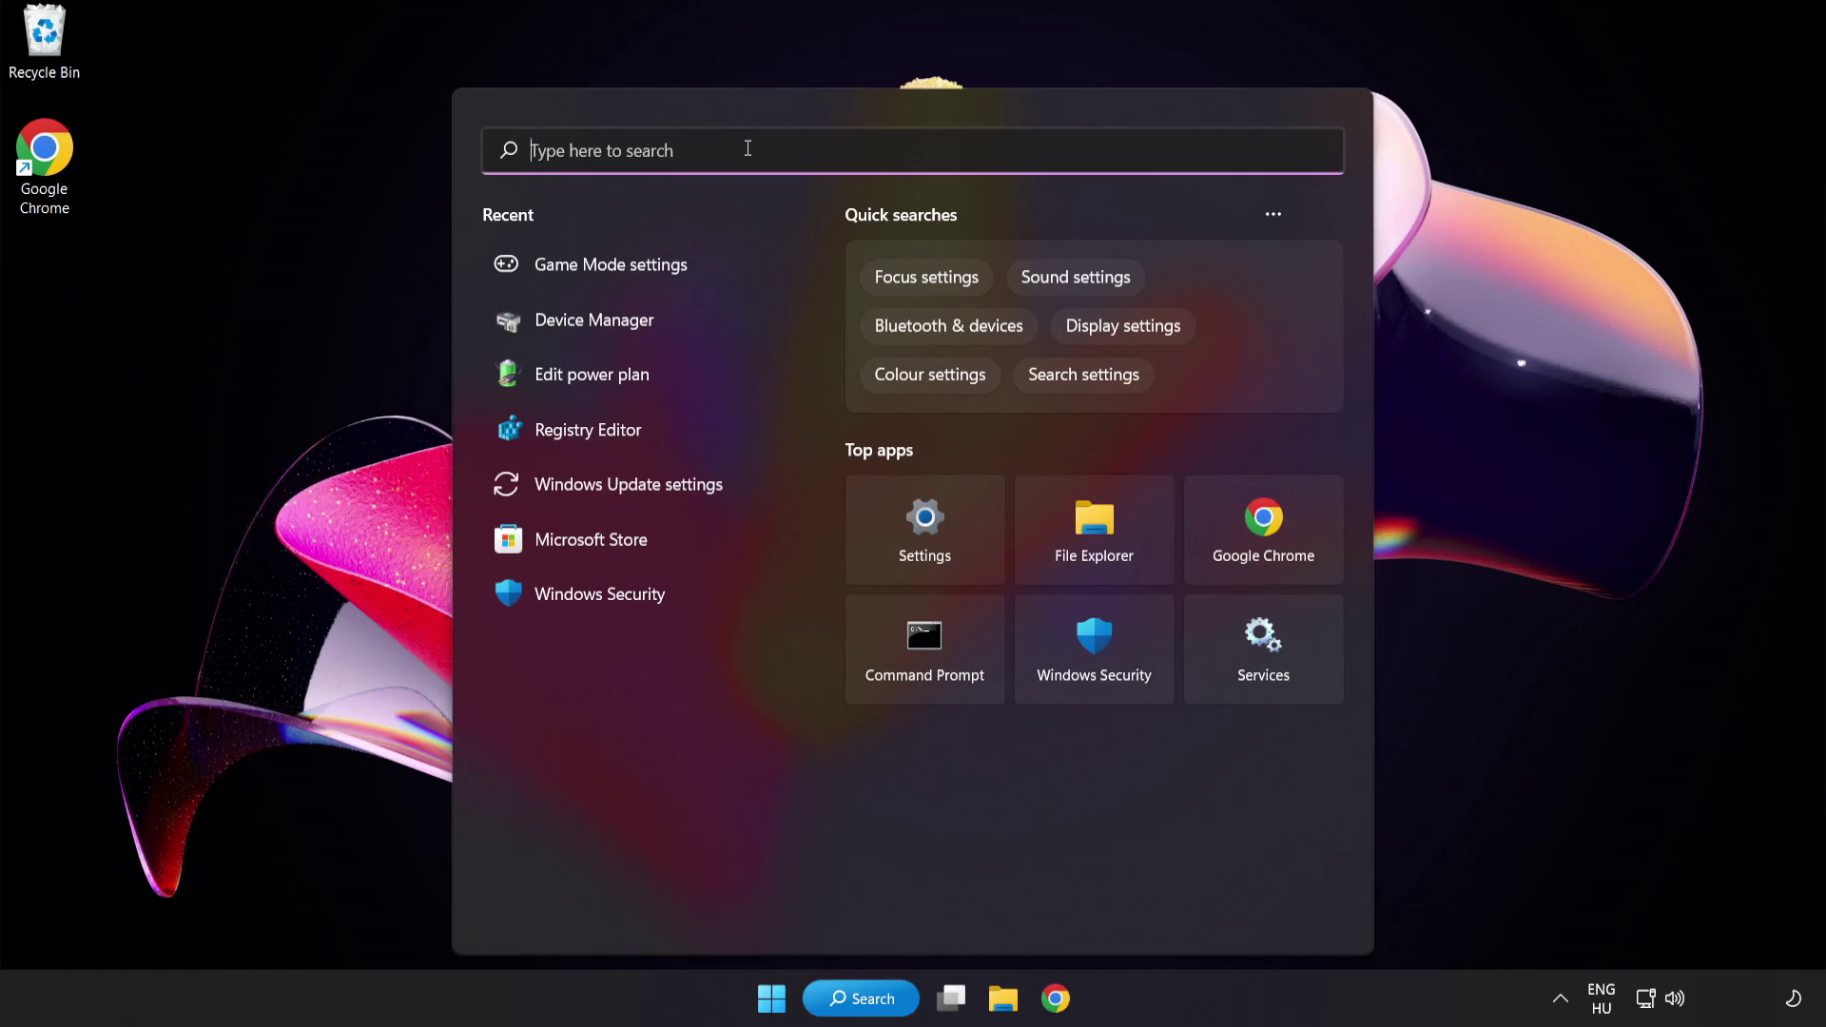
type("update")
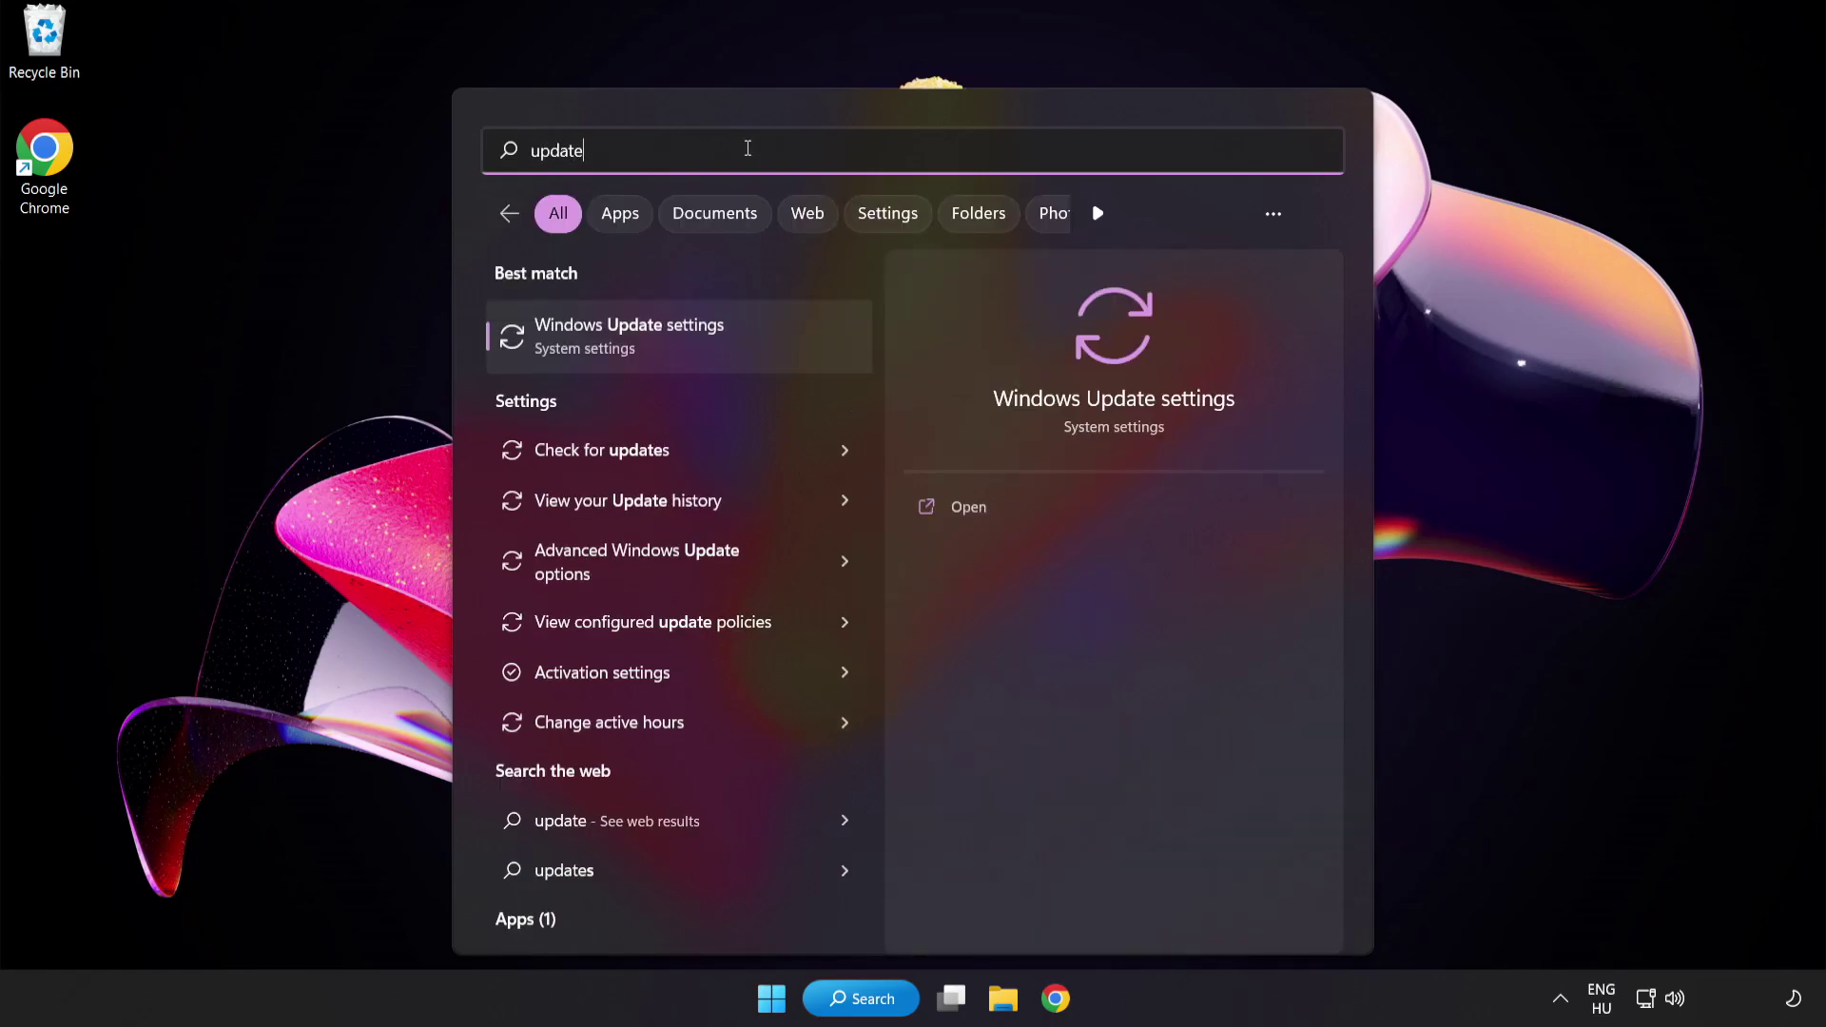
left_click(749, 334)
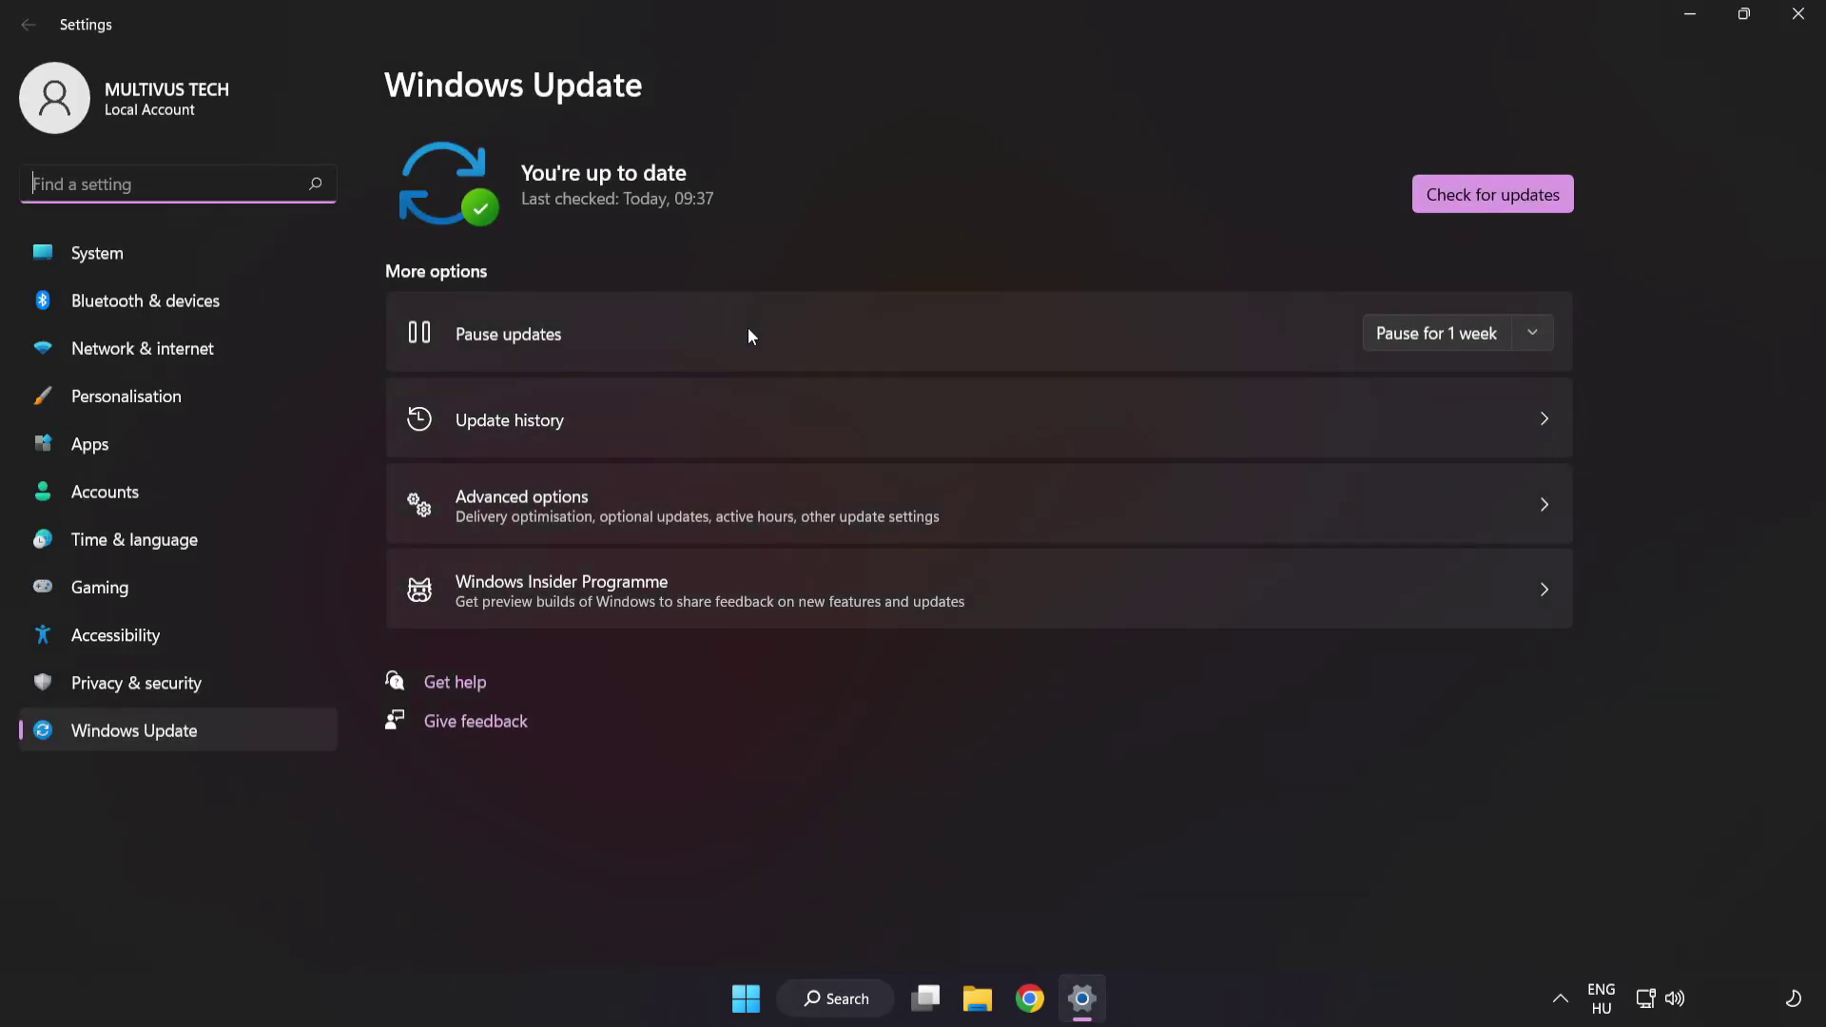
Run a fresh Windows Update check confirming the PC is up to date, then close Settings.
left_click(1491, 204)
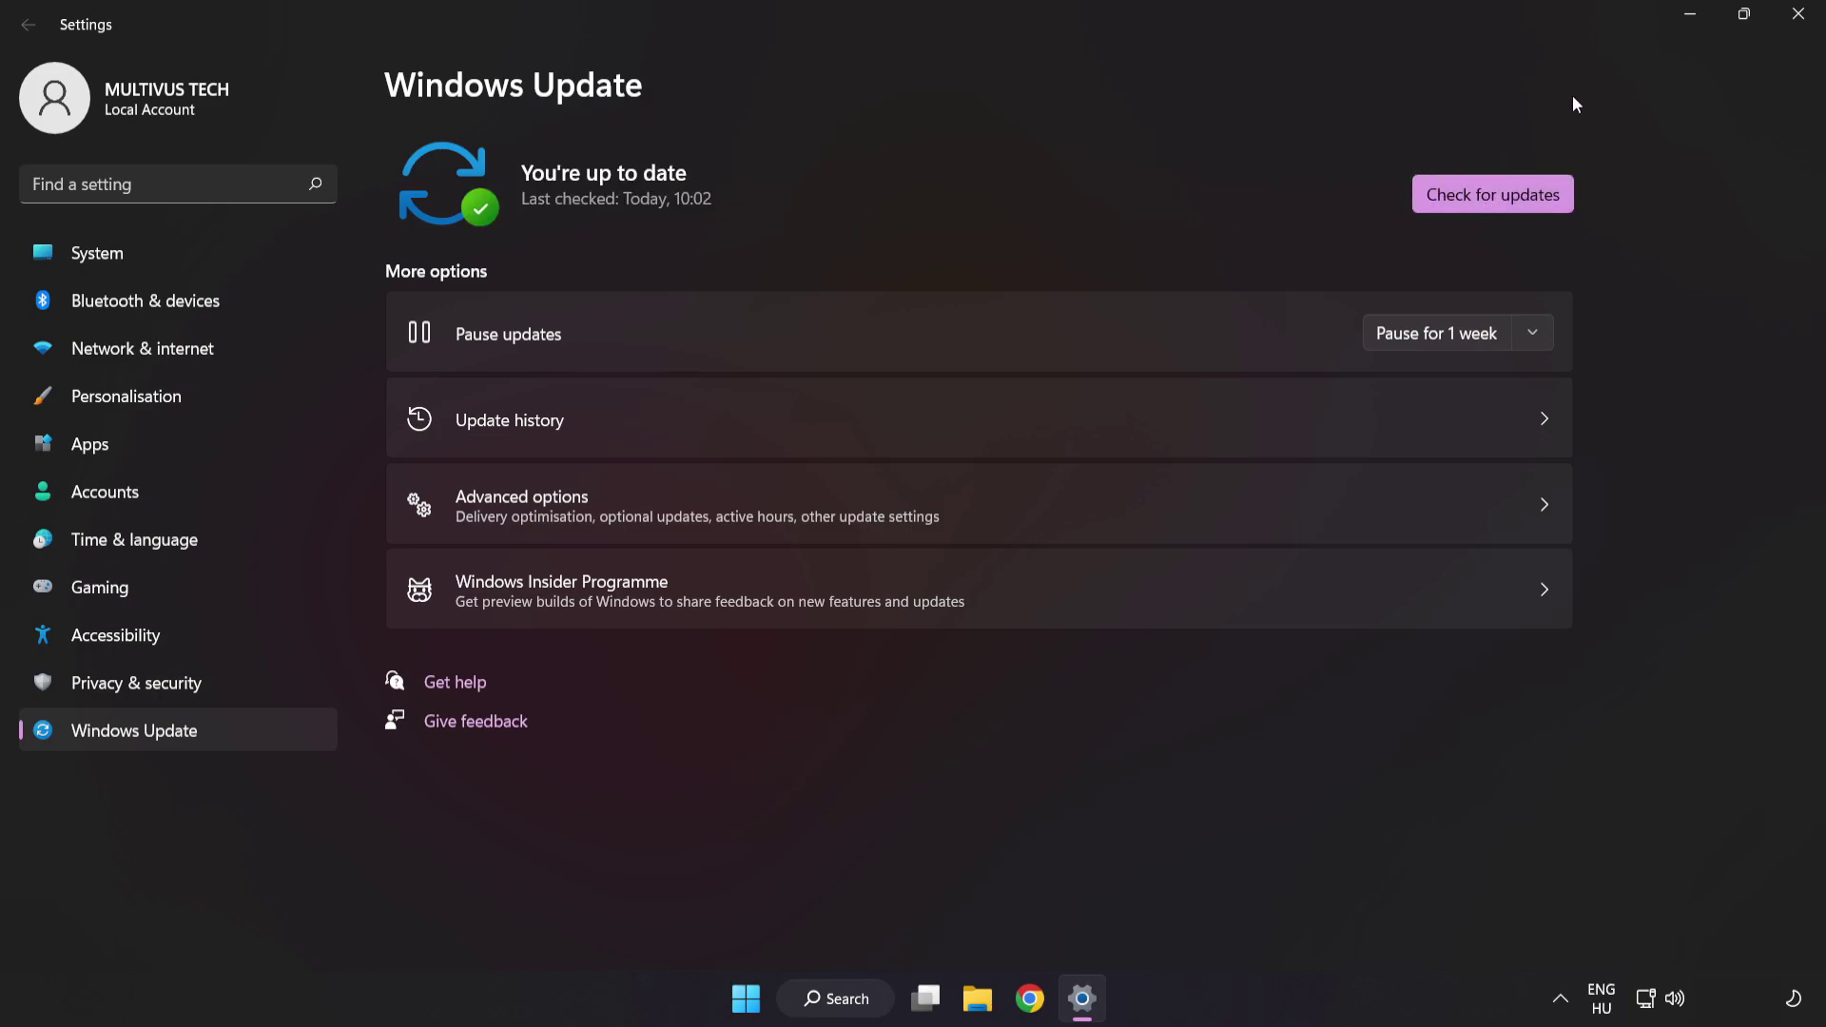
left_click(1797, 17)
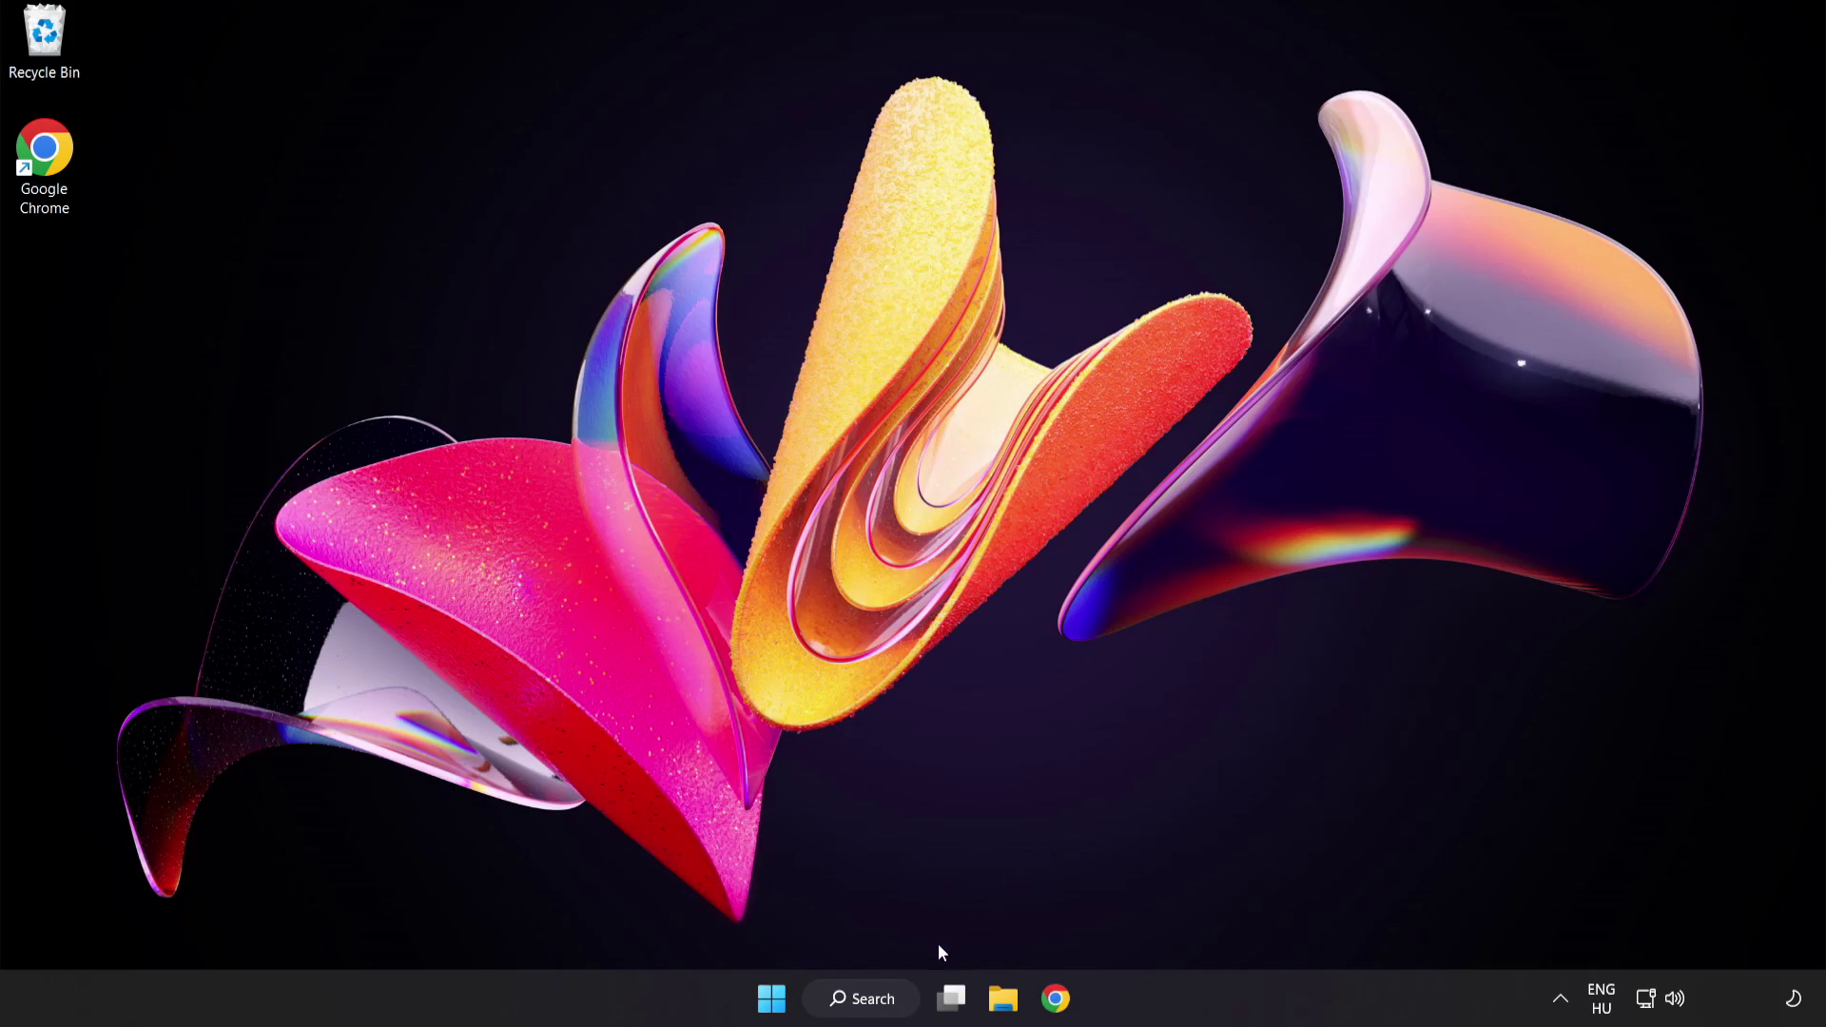
Launch Registry Editor by searching Windows for 'regedit'.
left_click(880, 1005)
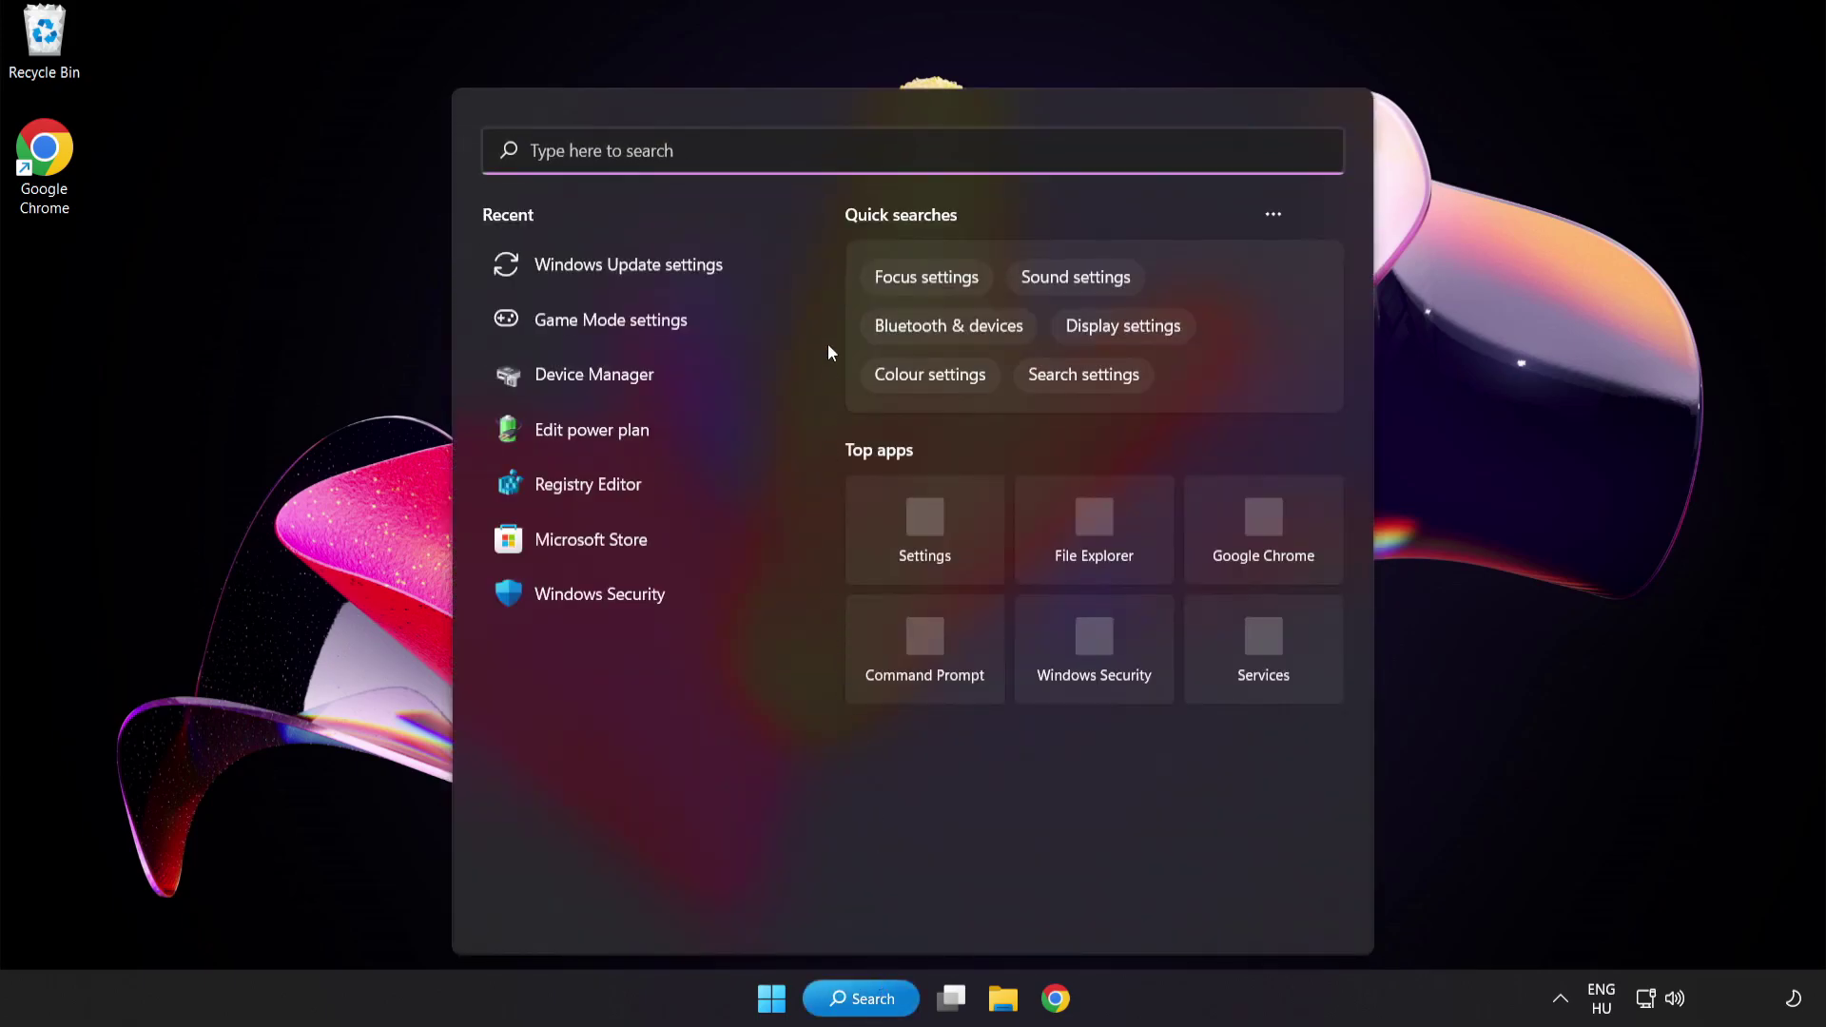
type("regedit")
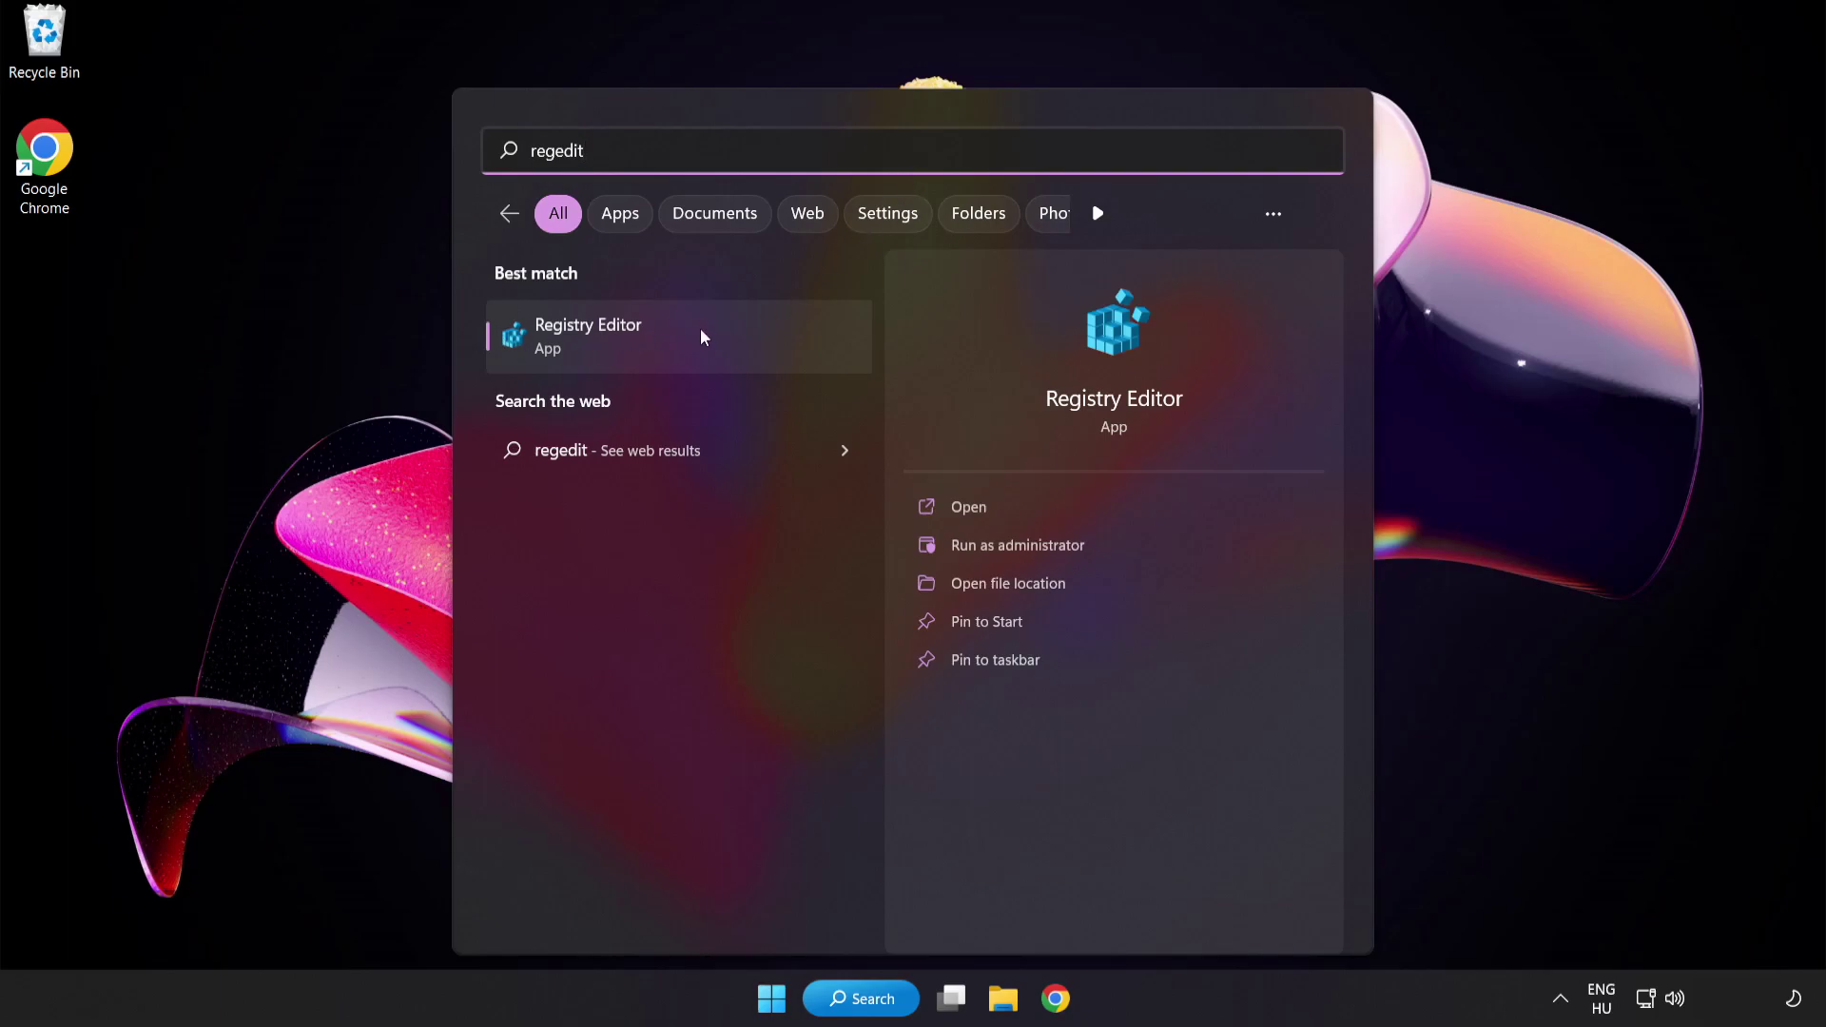
left_click(704, 336)
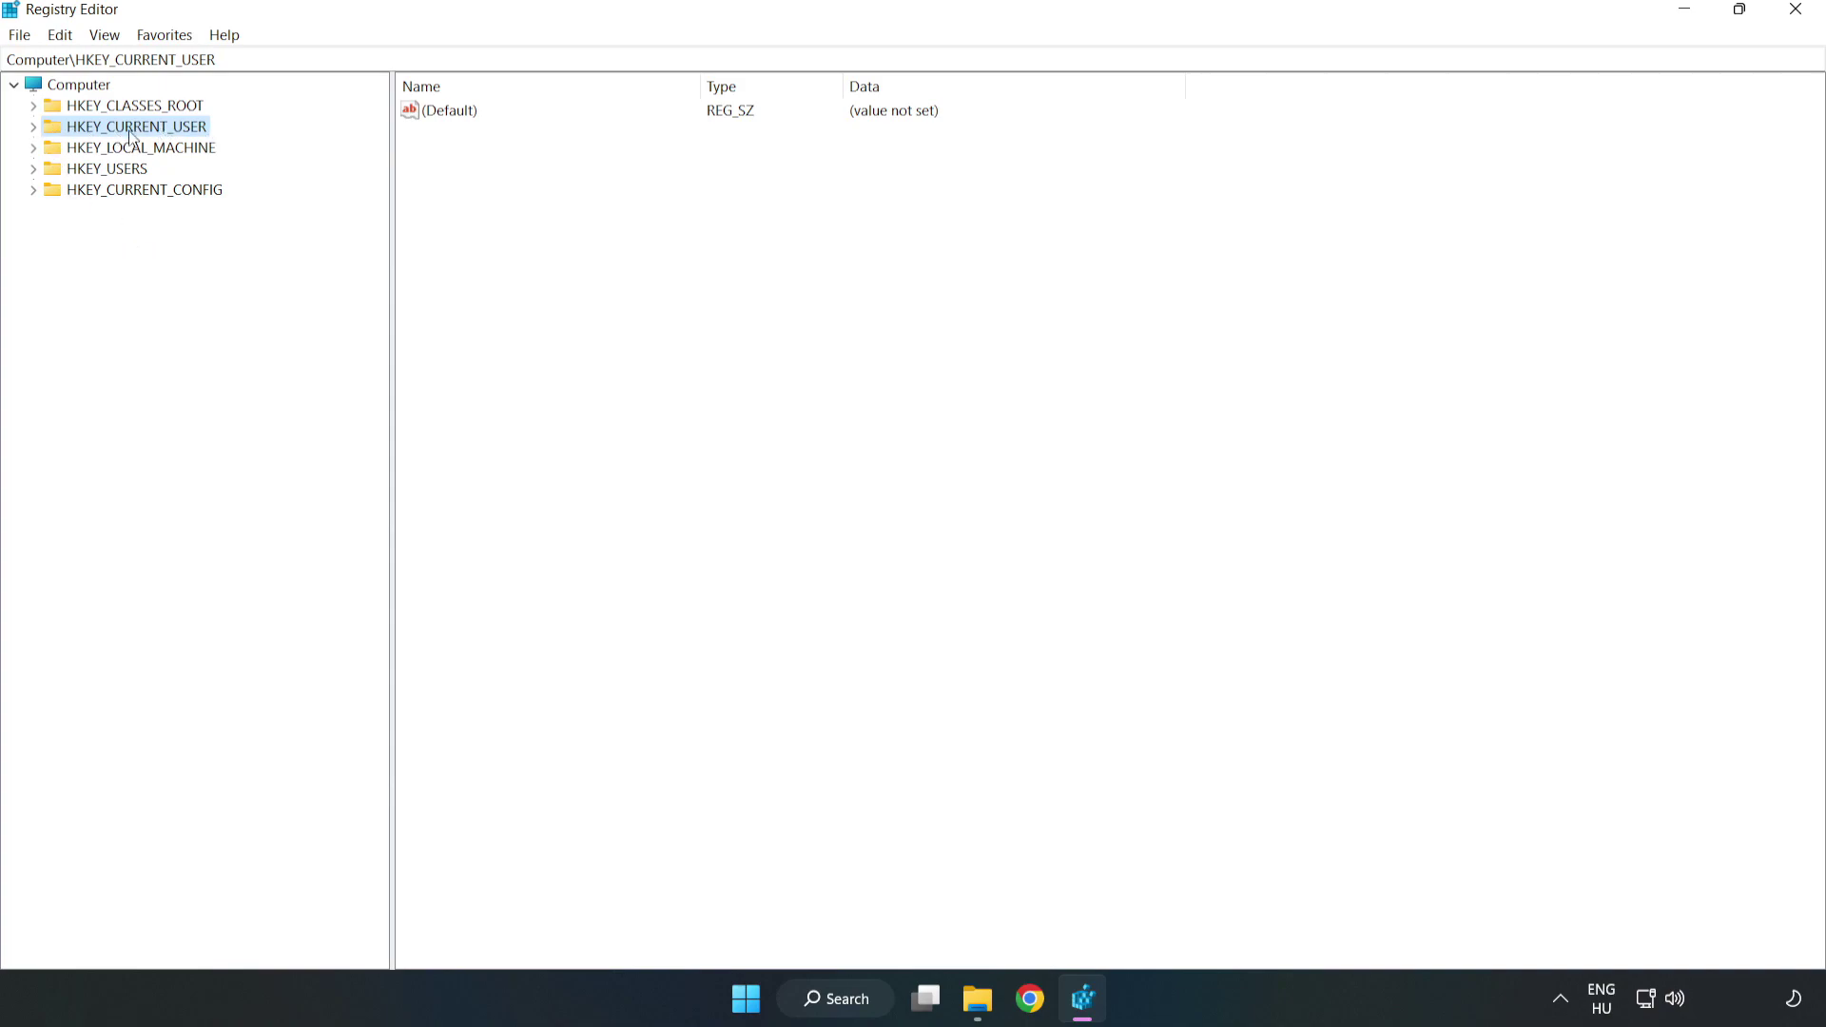
Open HKEY_CURRENT_USER\System\GameConfigStore to list its GameDVR values.
left_click(33, 126)
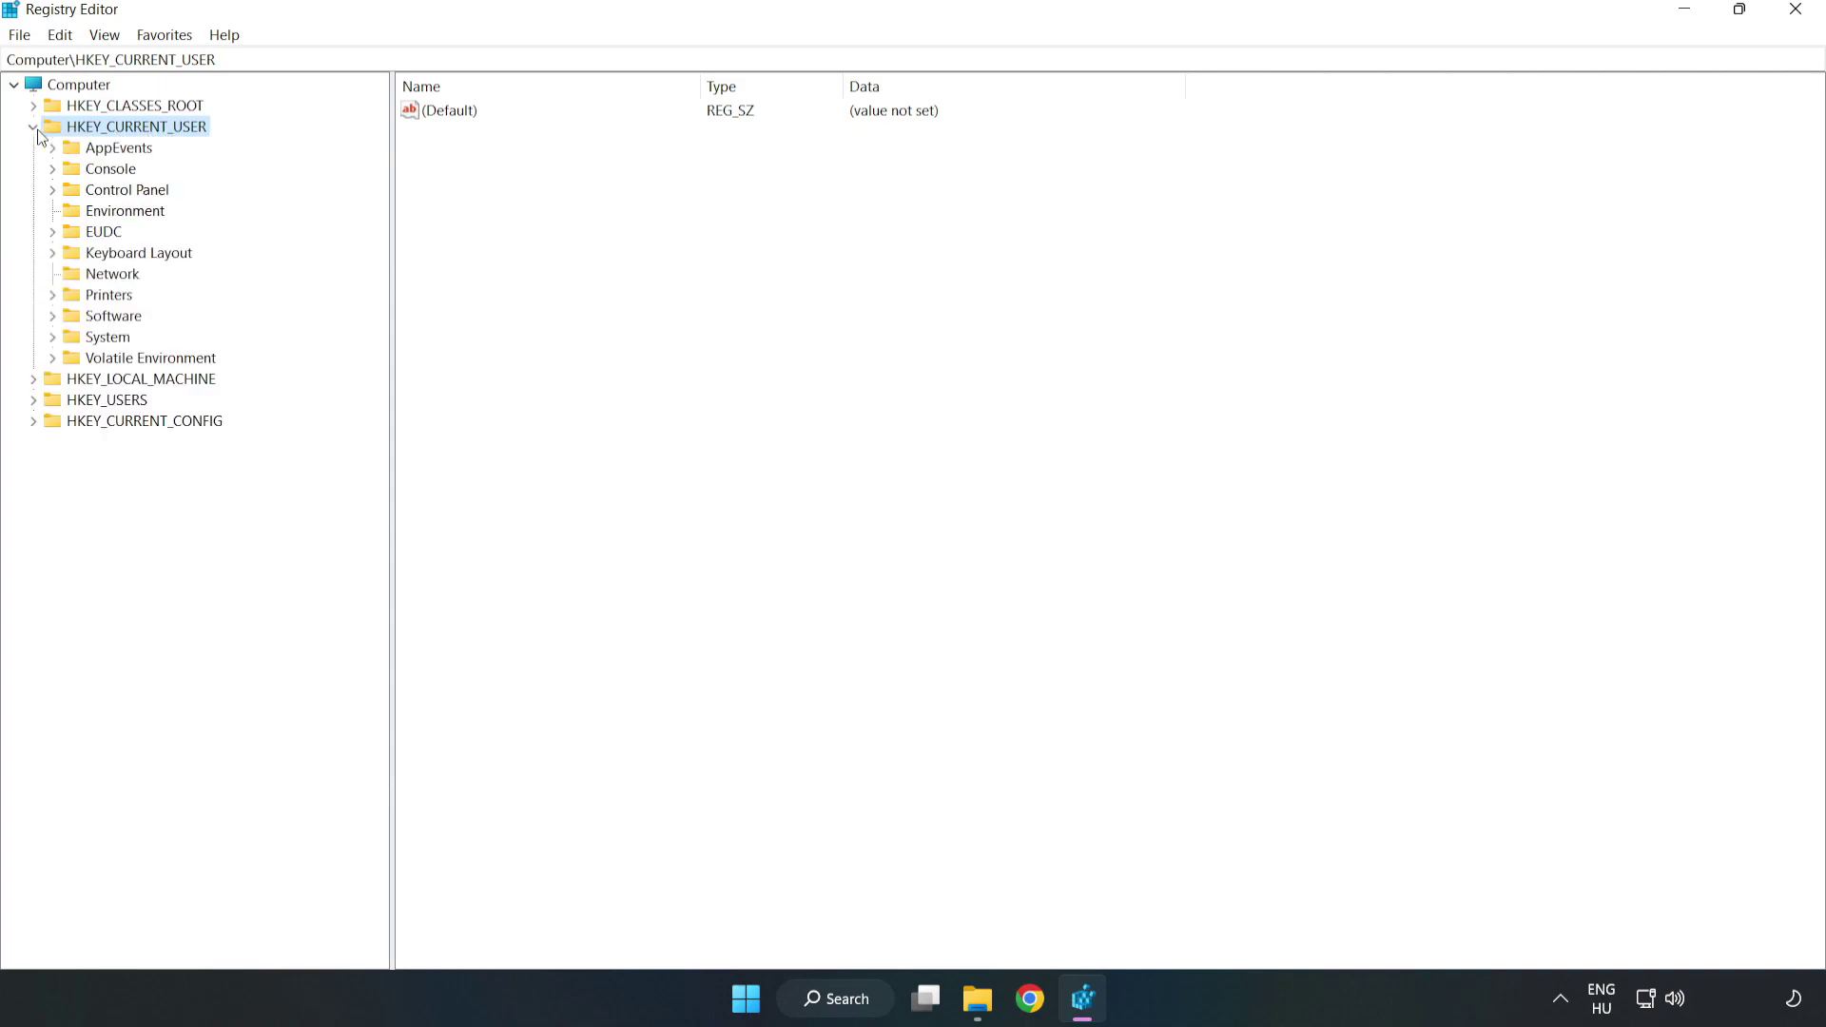
left_click(52, 338)
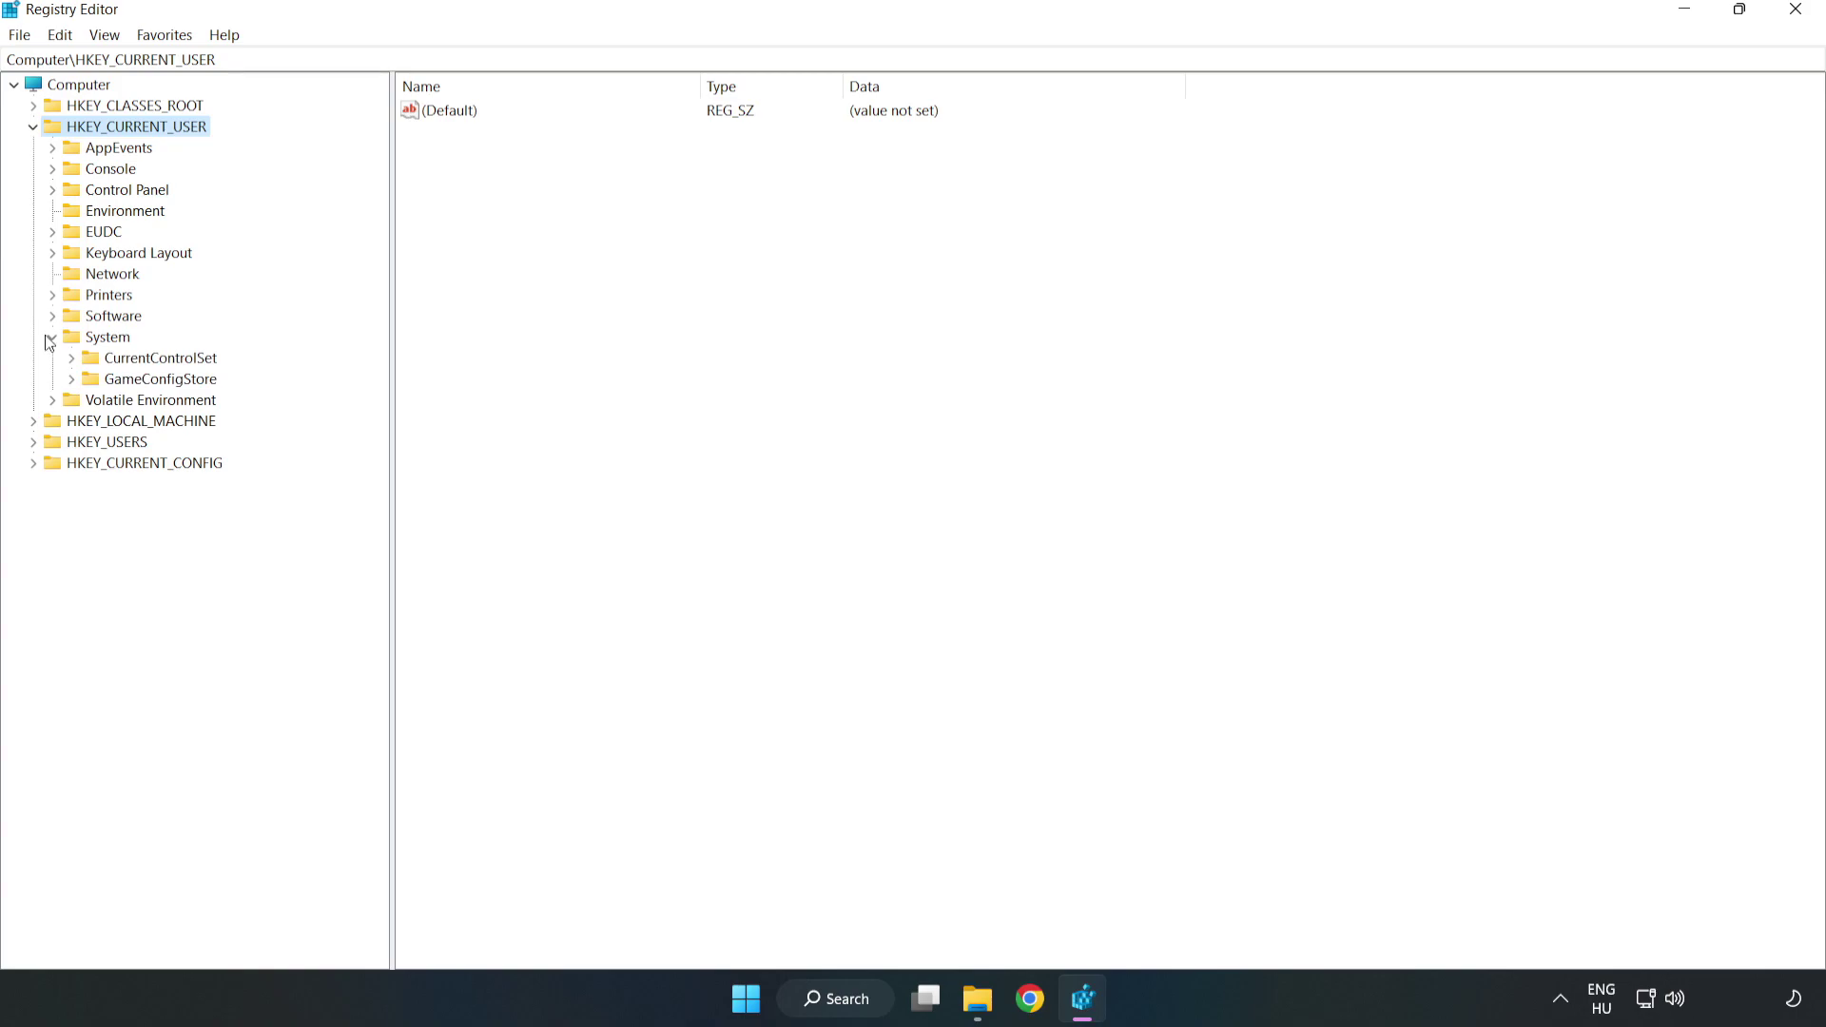
left_click(153, 383)
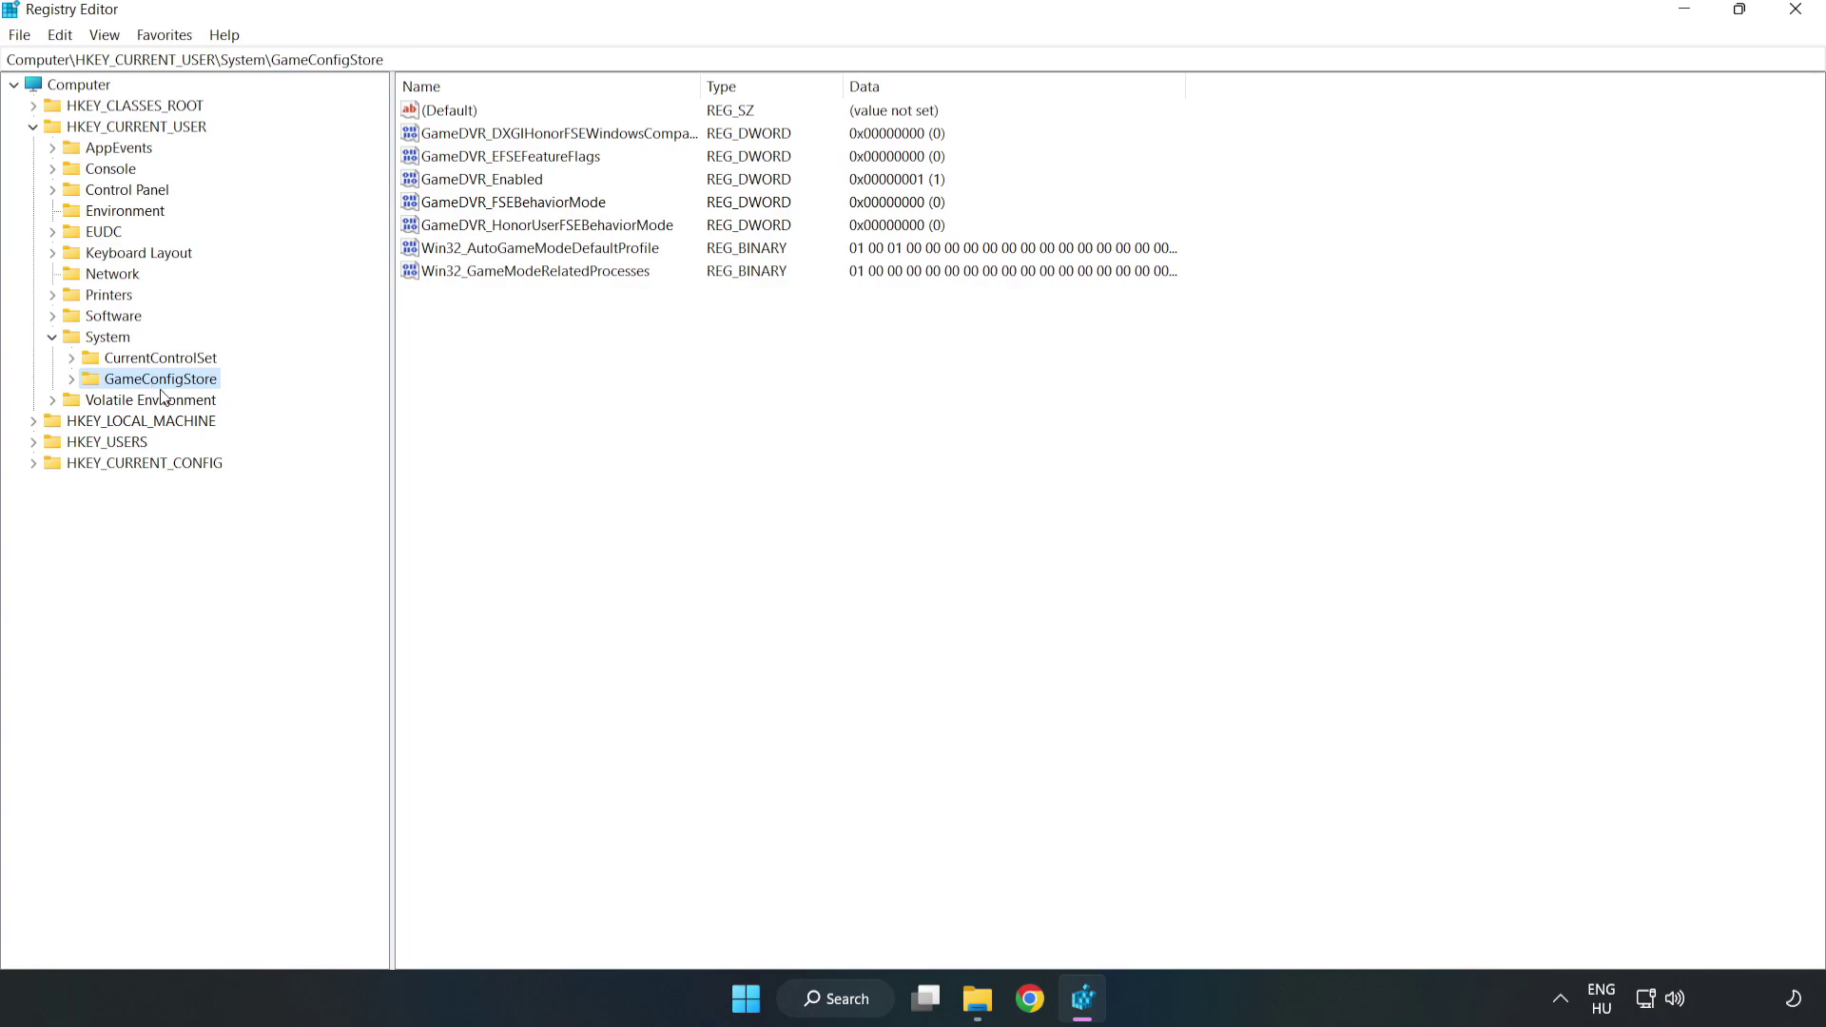
Change the GameDVR_Enabled DWORD from 1 to 0.
left_click(449, 184)
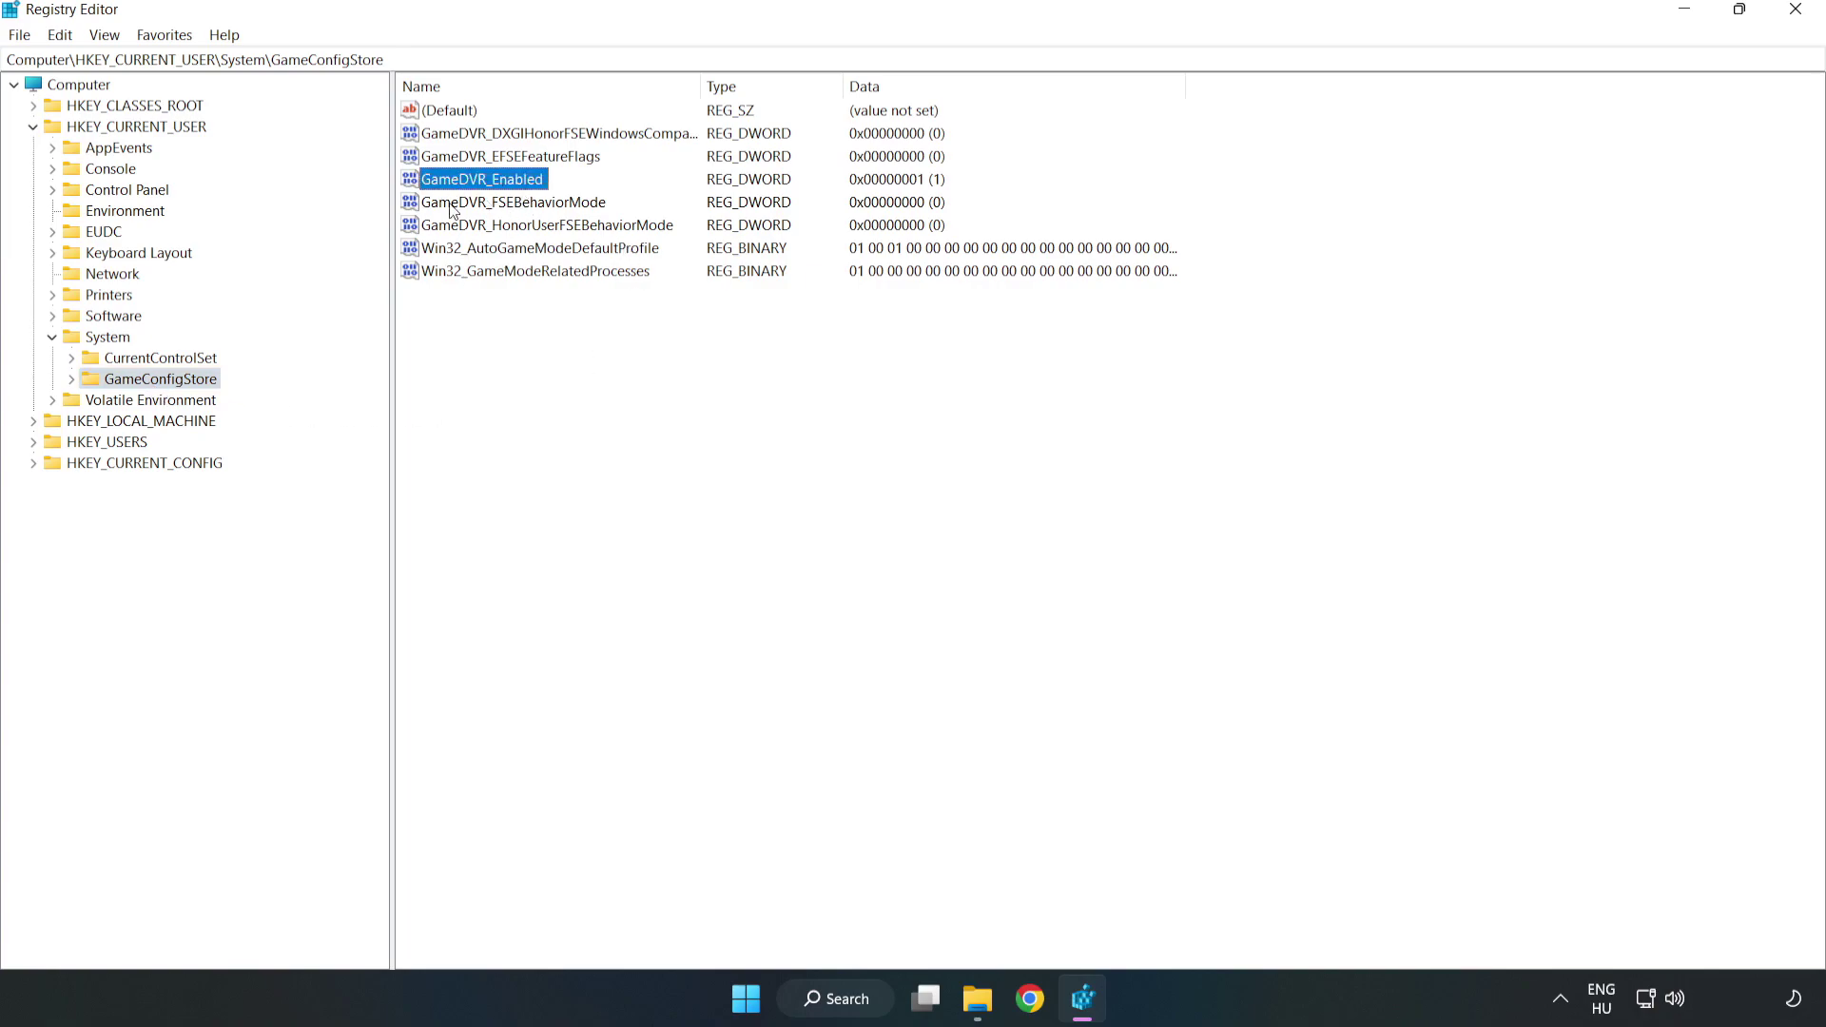
right_click(499, 187)
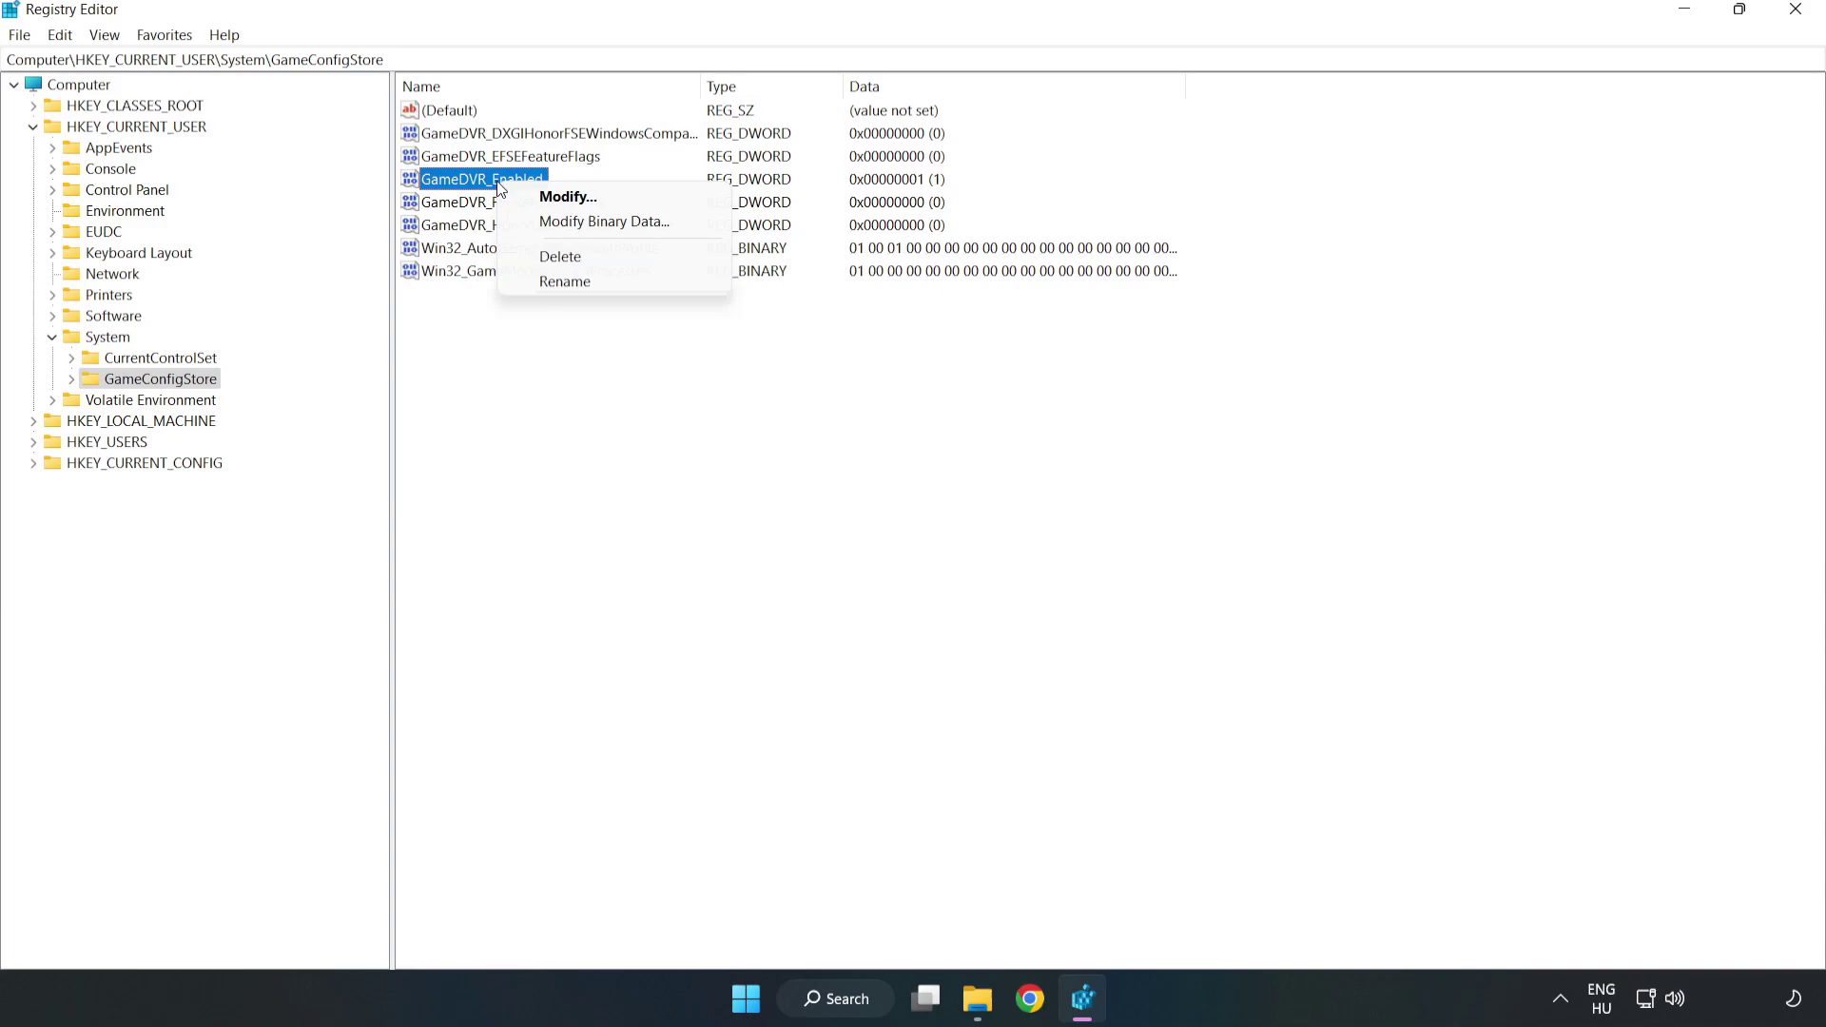
left_click(582, 198)
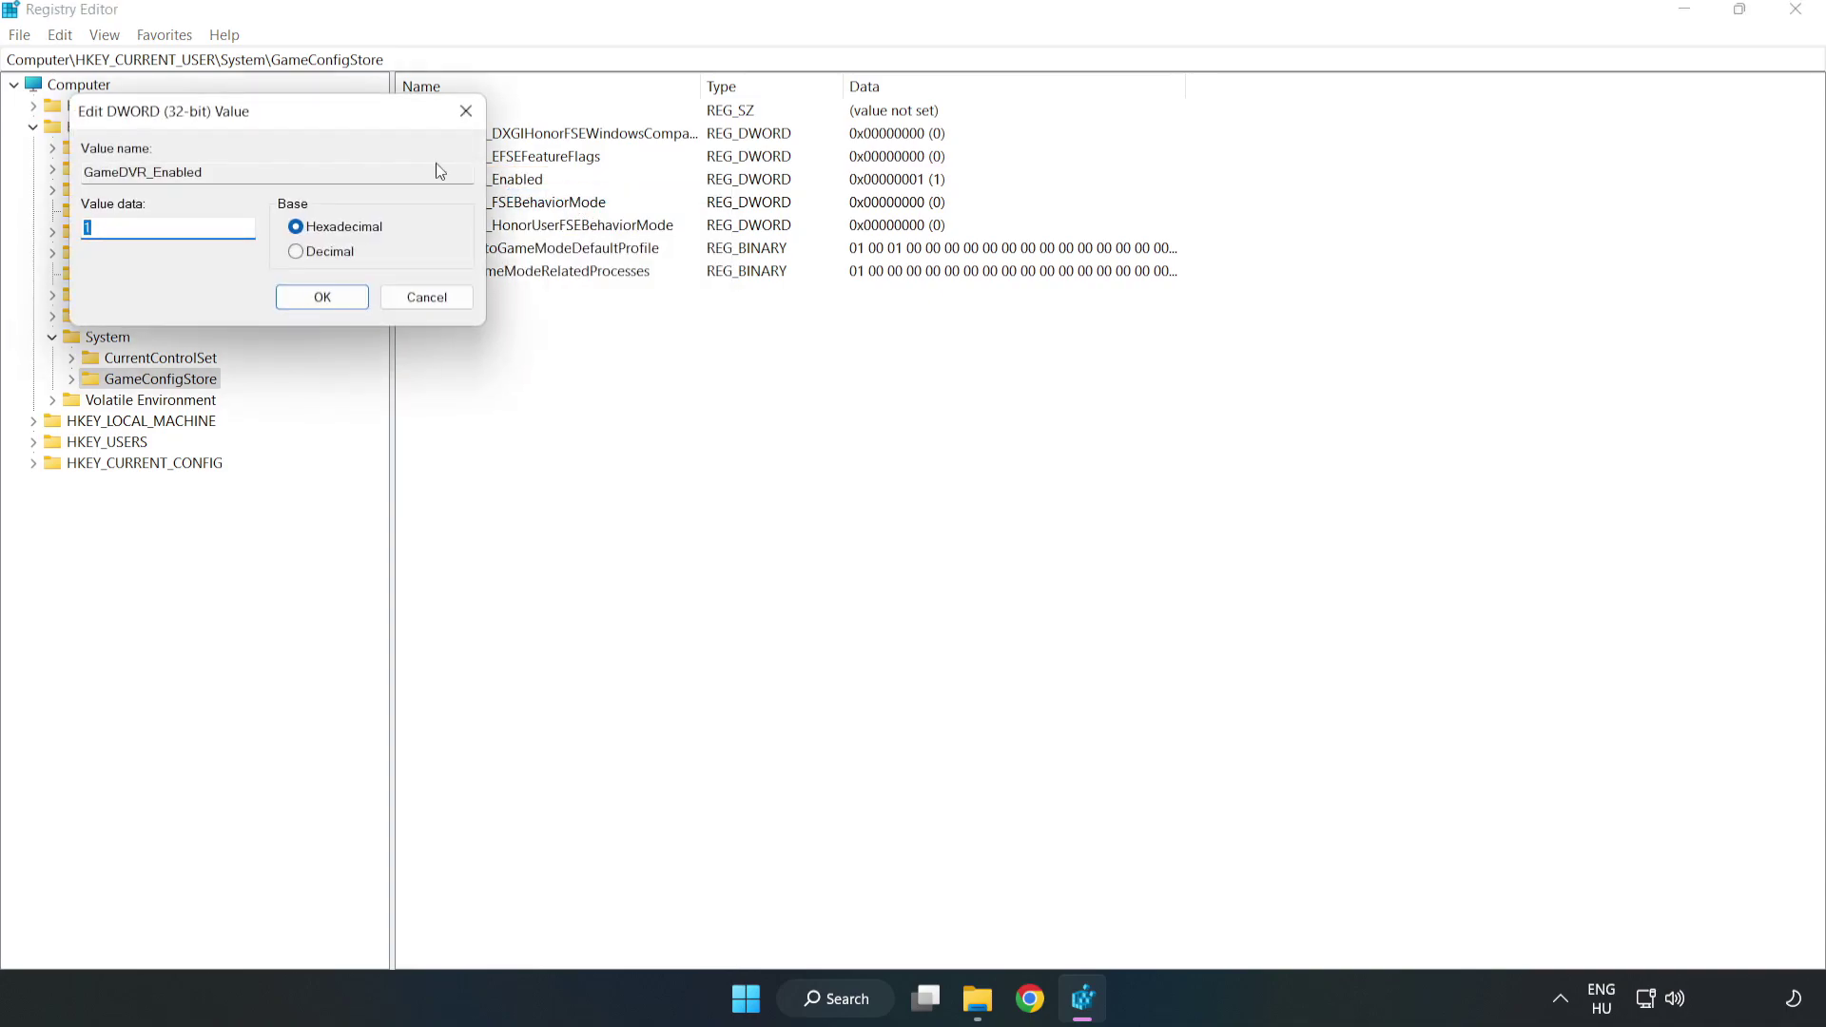
left_click_drag(367, 129, 1017, 387)
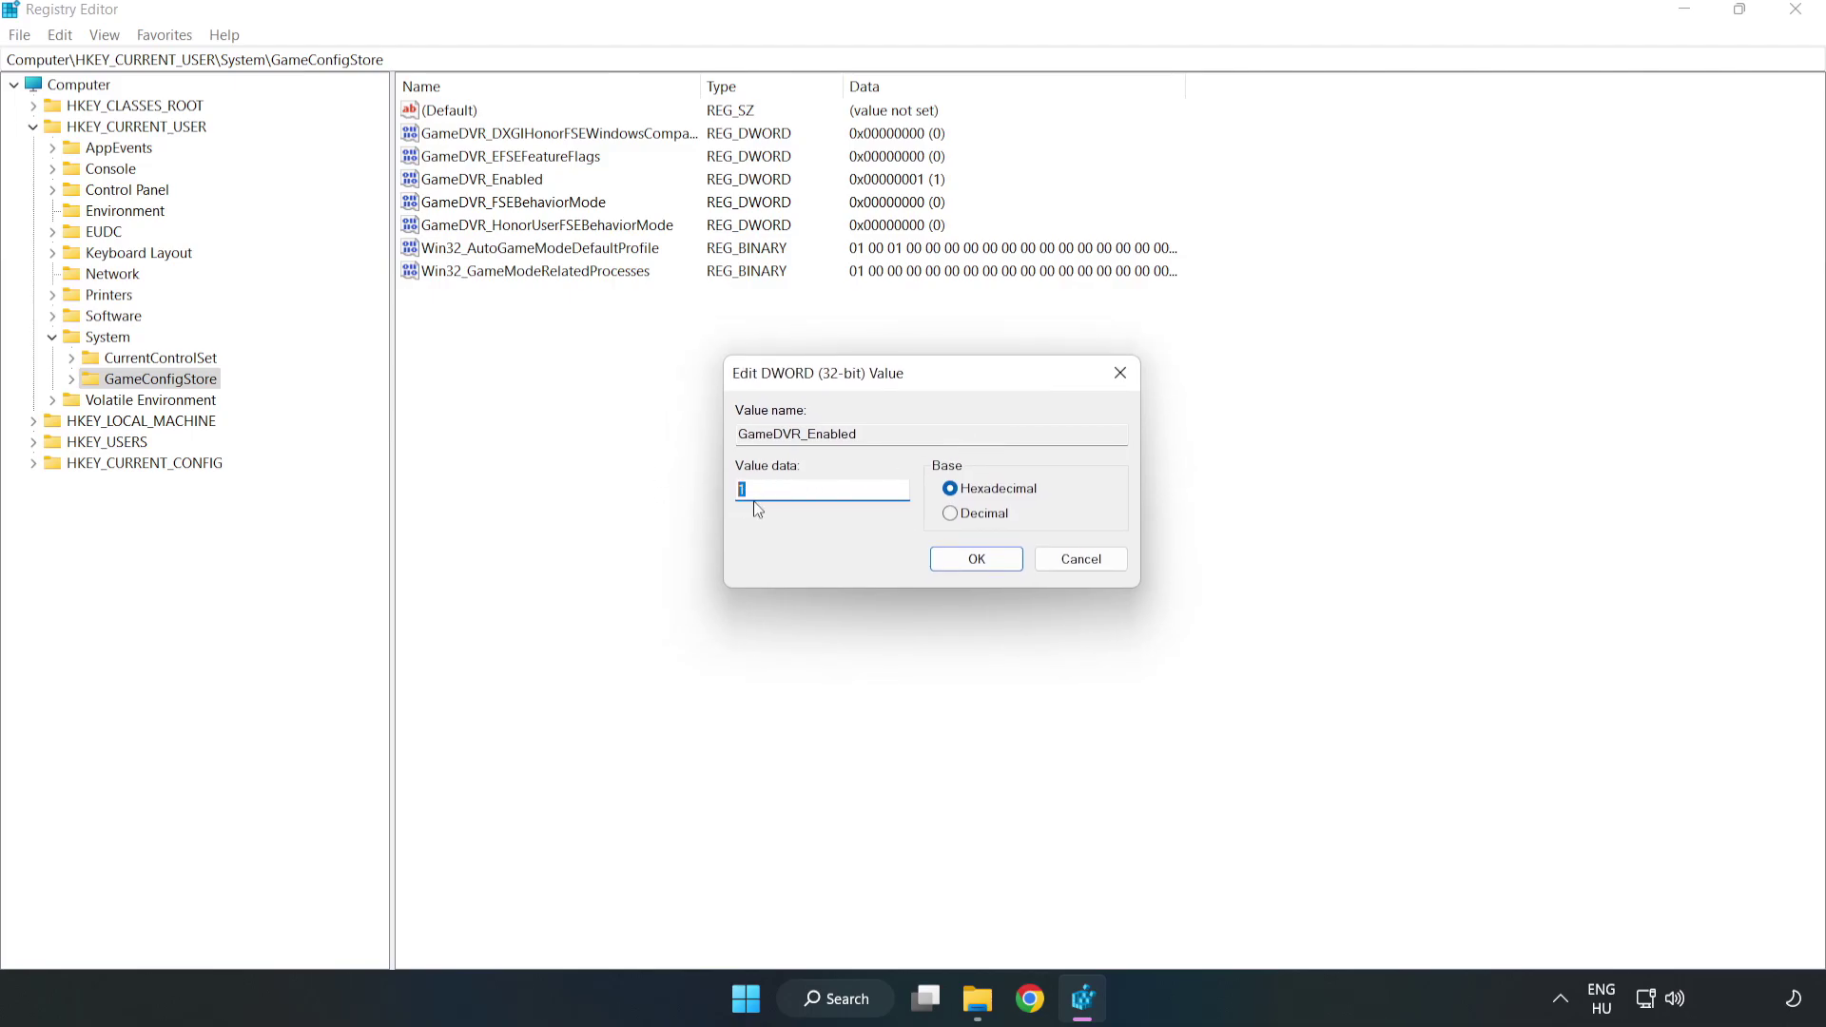
type("0")
left_click(977, 561)
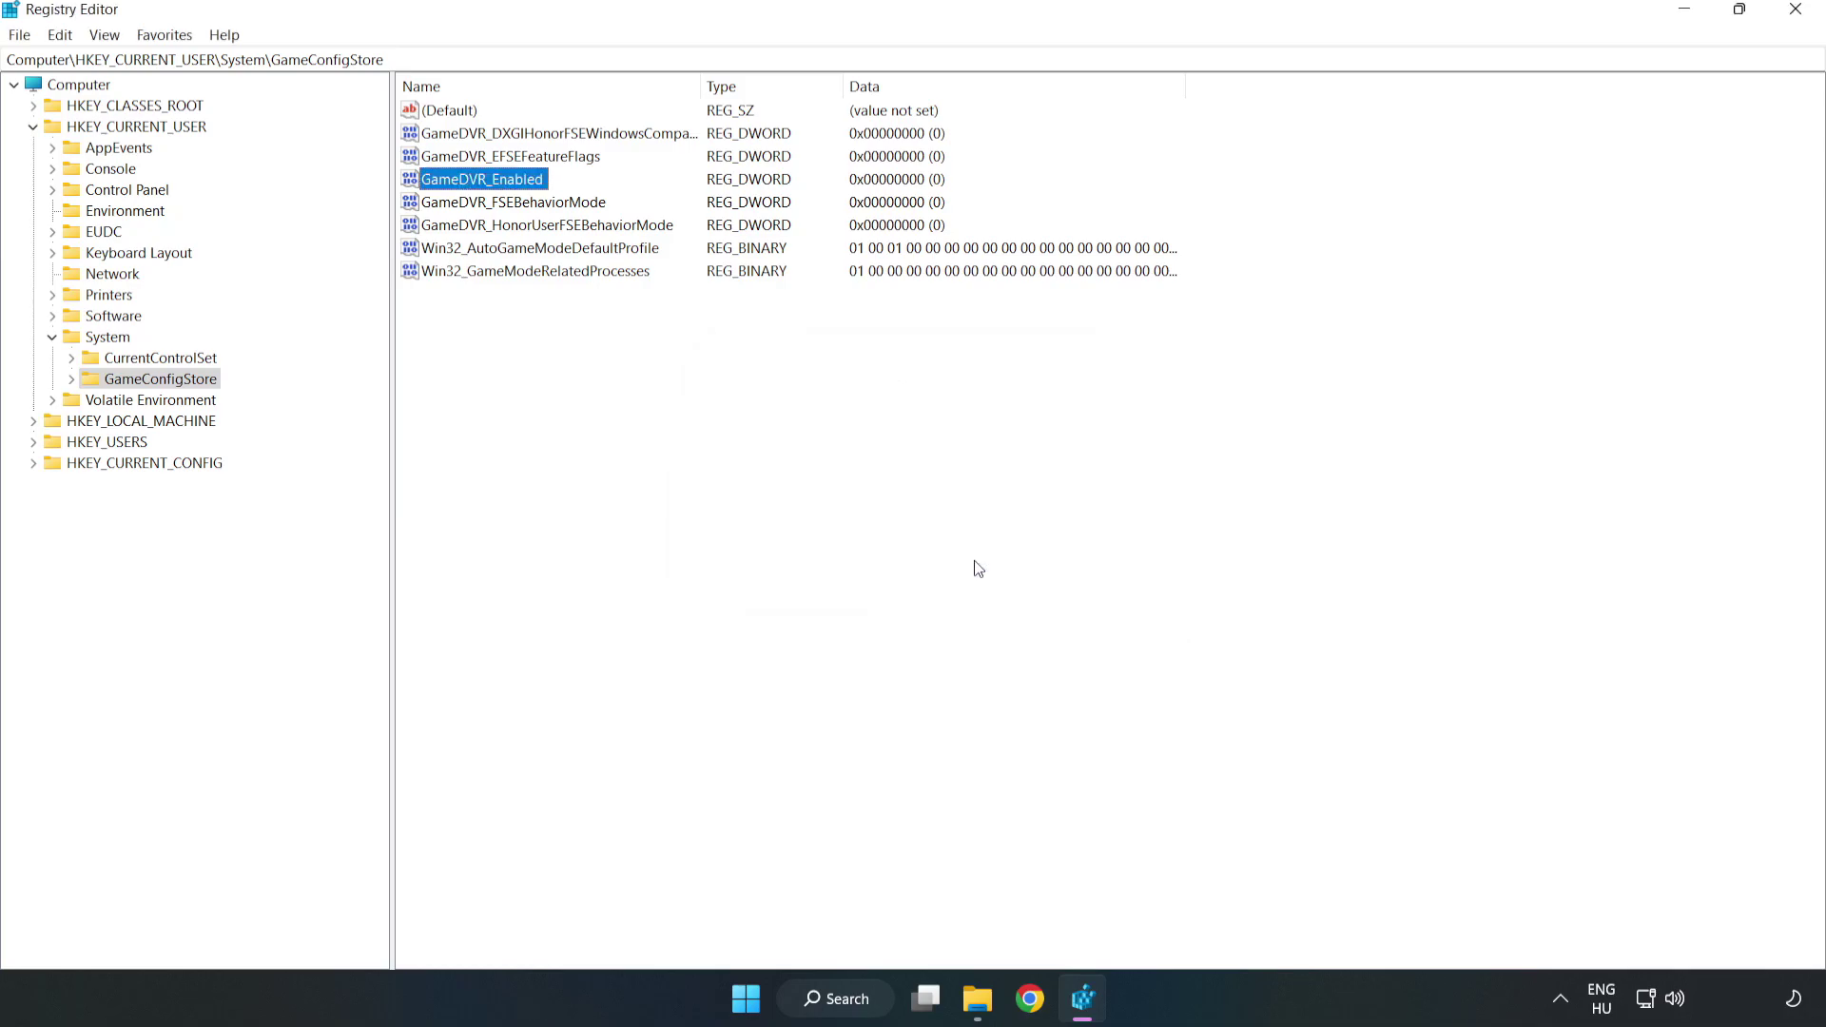
Open HKEY_LOCAL_MACHINE\SOFTWARE\Microsoft\PolicyManager\default\ApplicationManagement\AllowGameDVR.
left_click(33, 130)
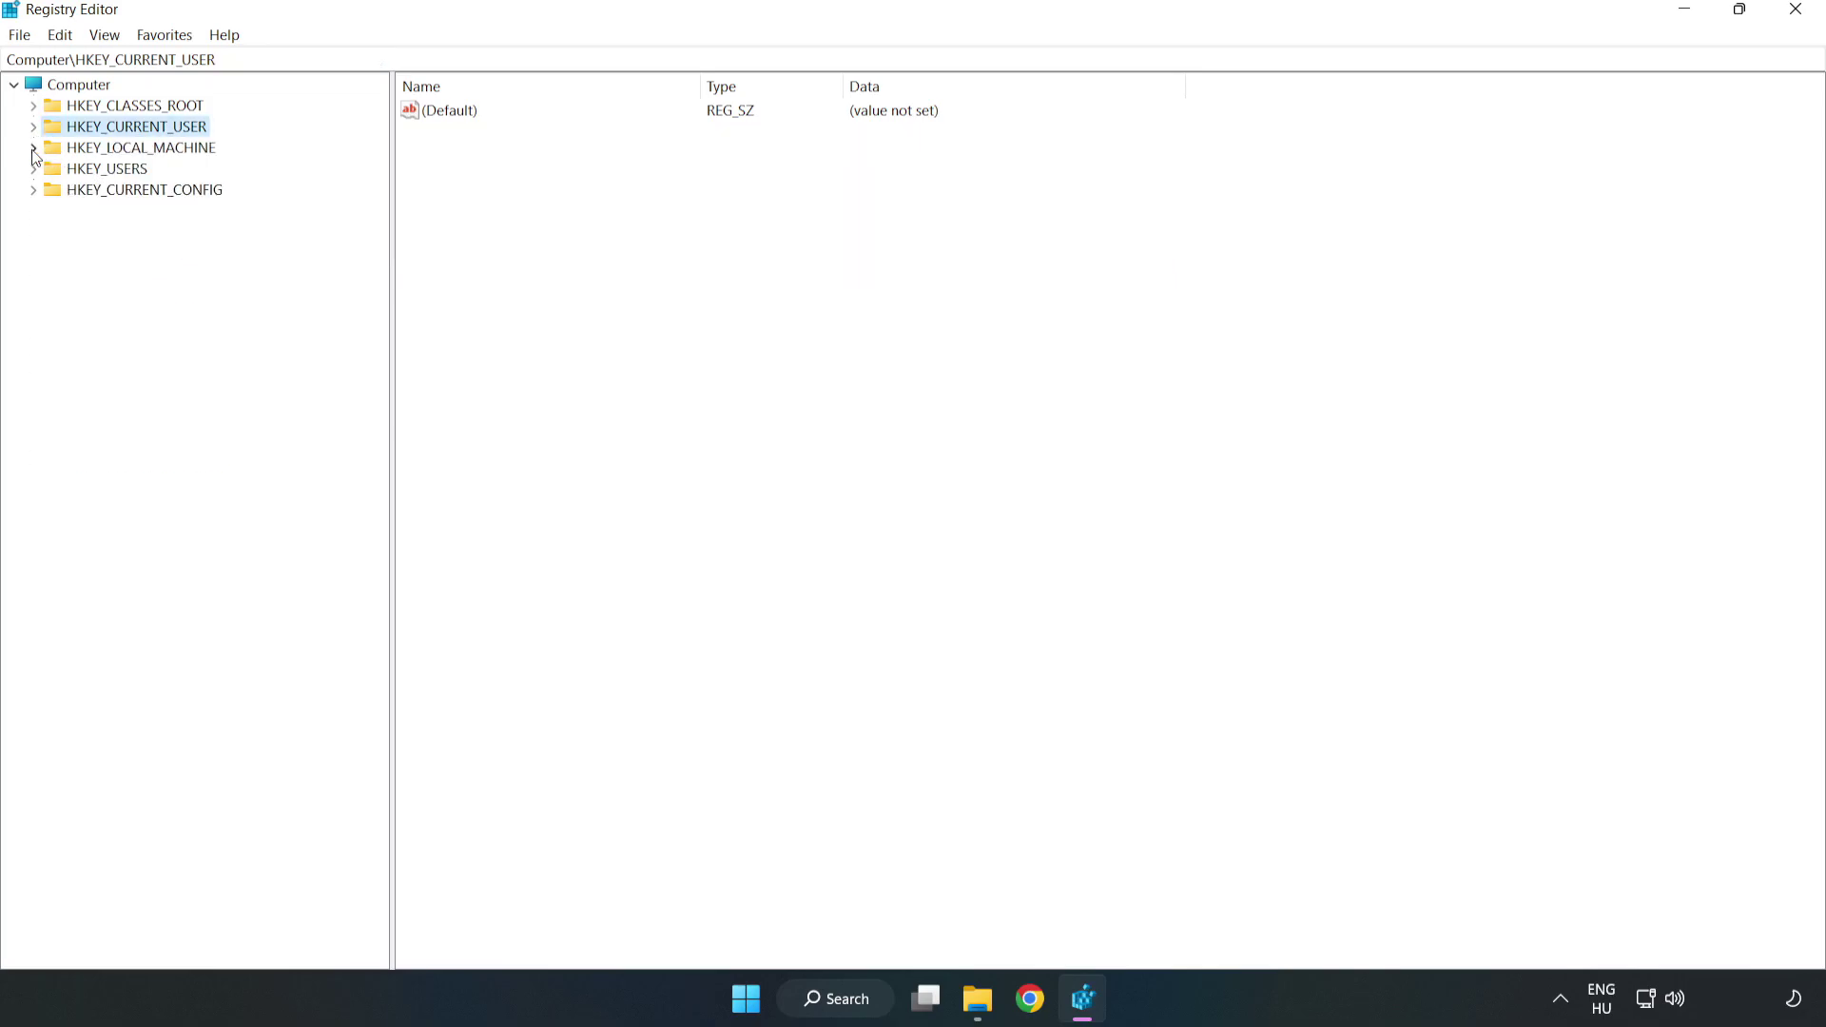
double_click(44, 151)
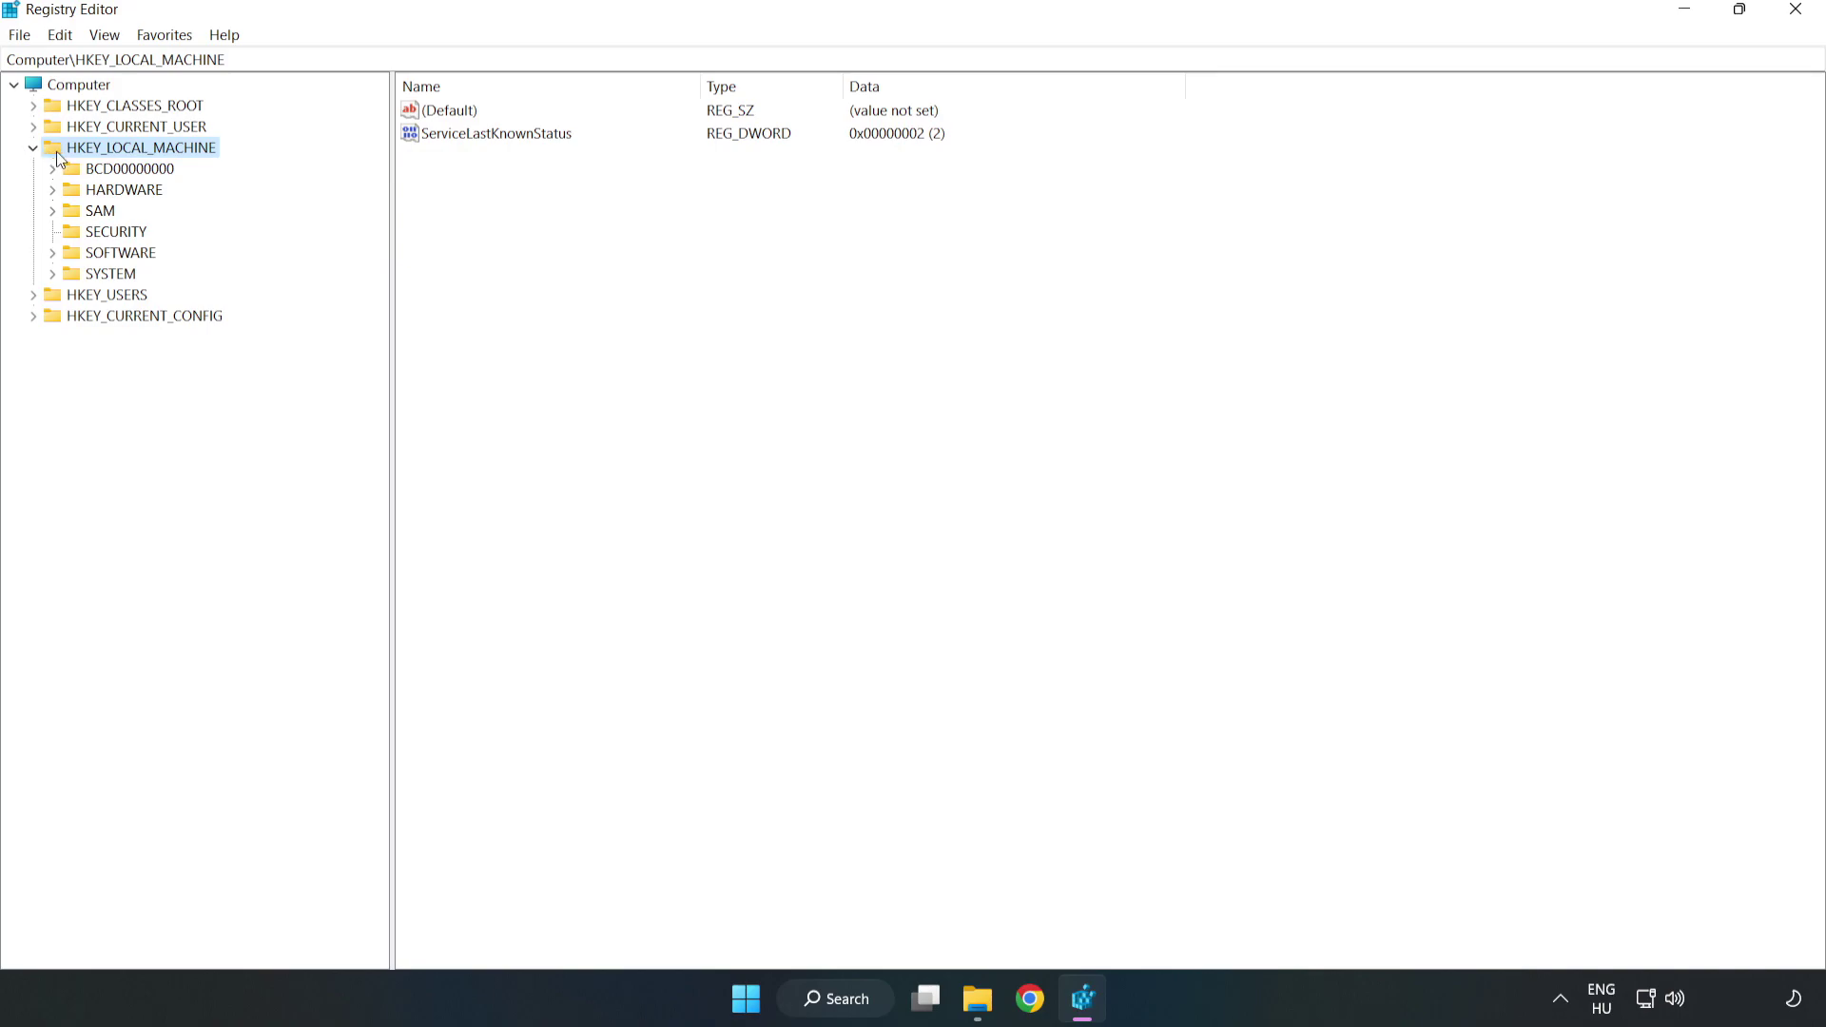
left_click(54, 253)
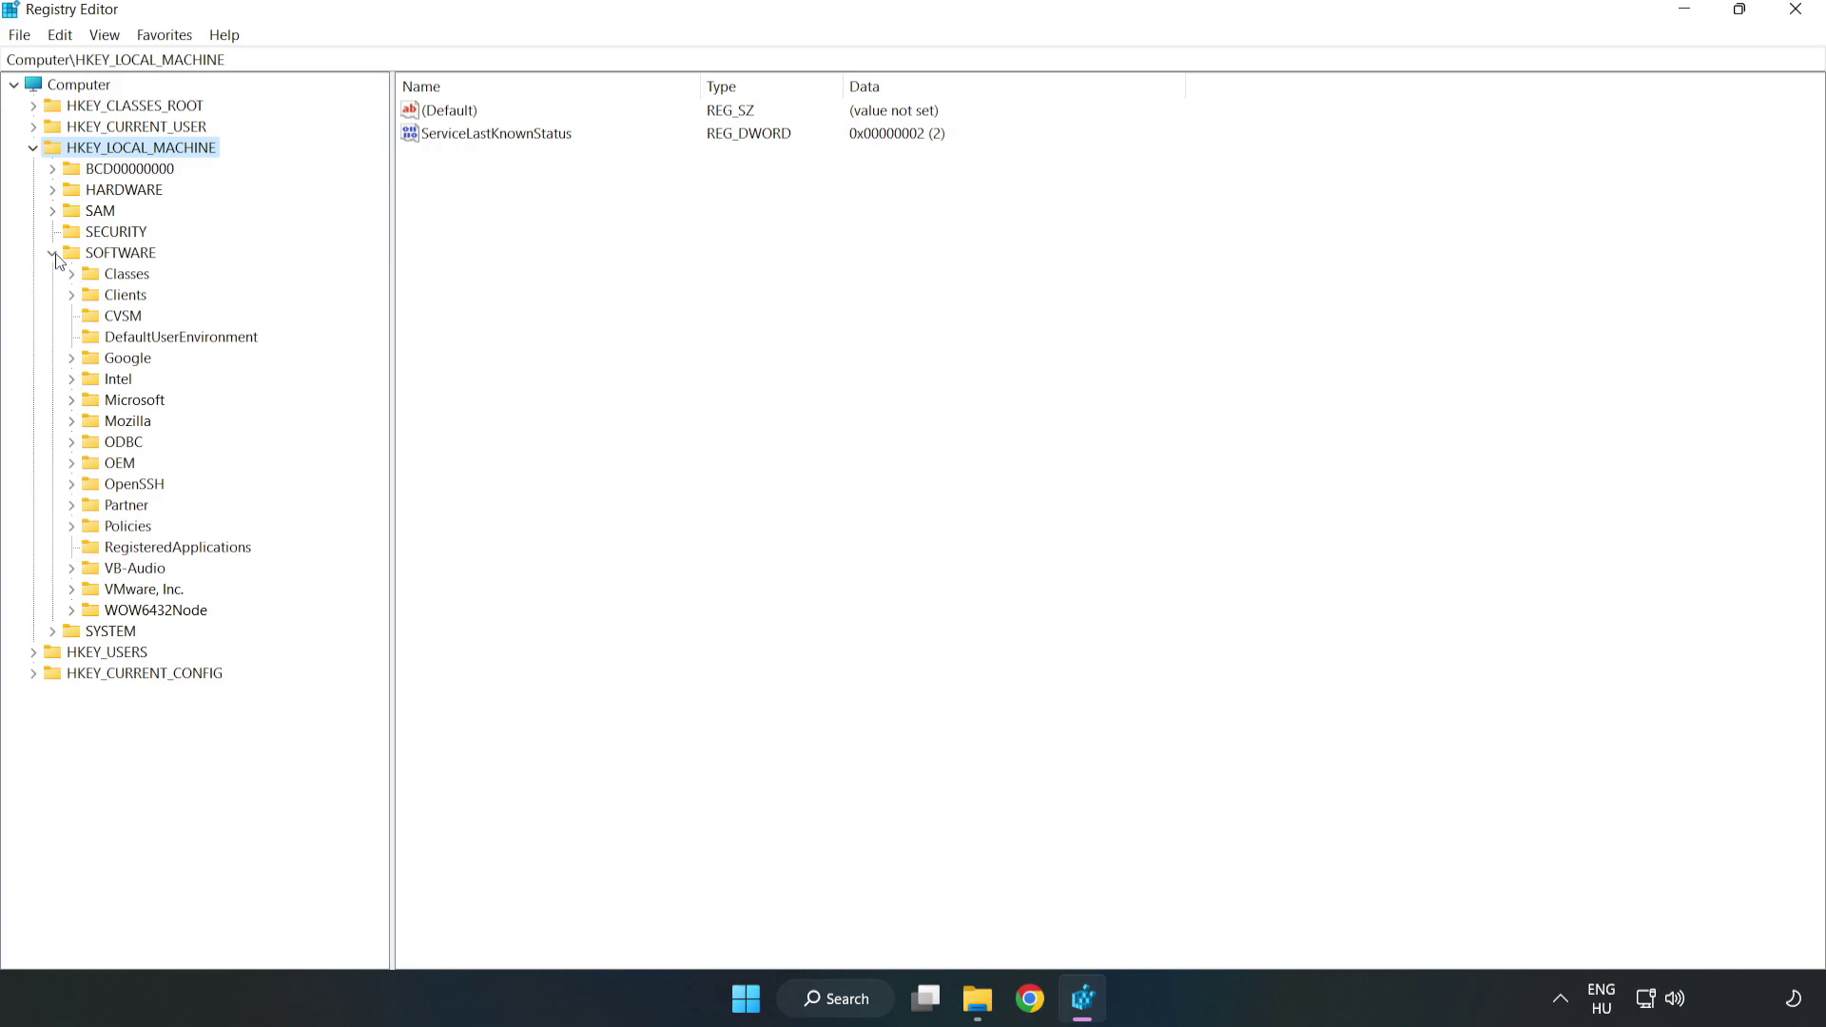
left_click(71, 400)
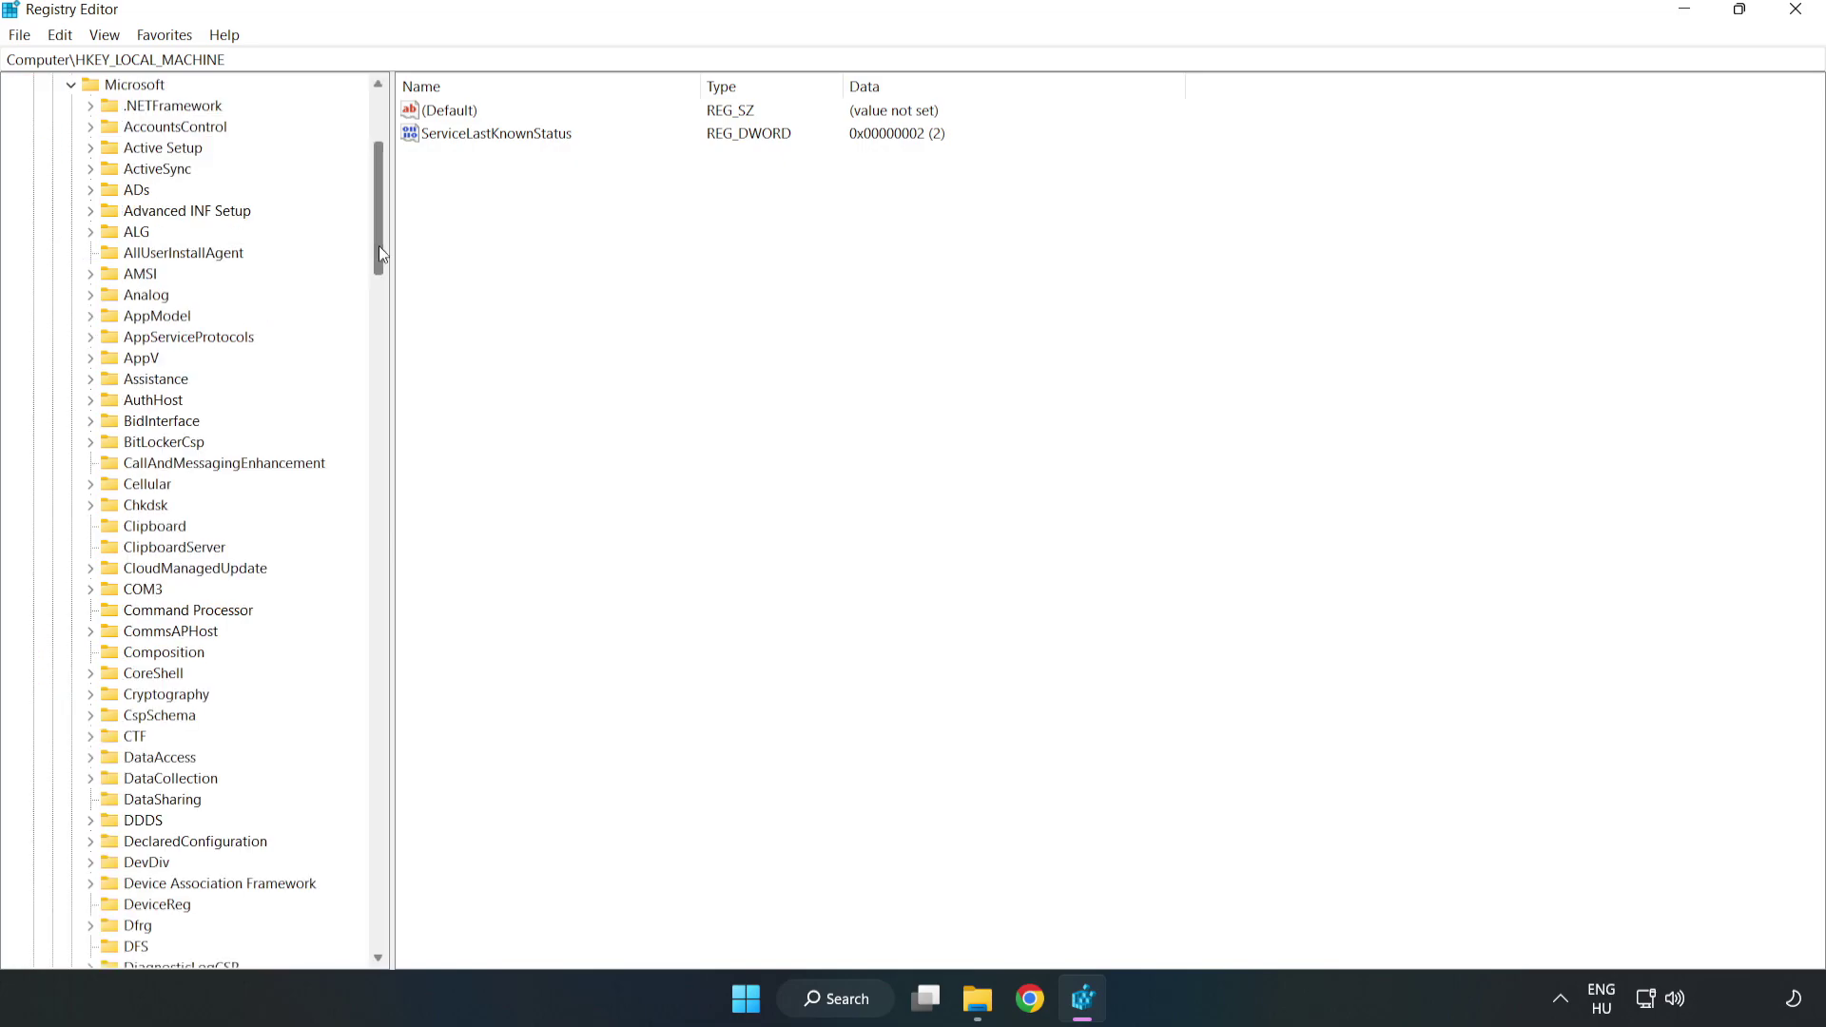
left_click_drag(378, 246, 412, 677)
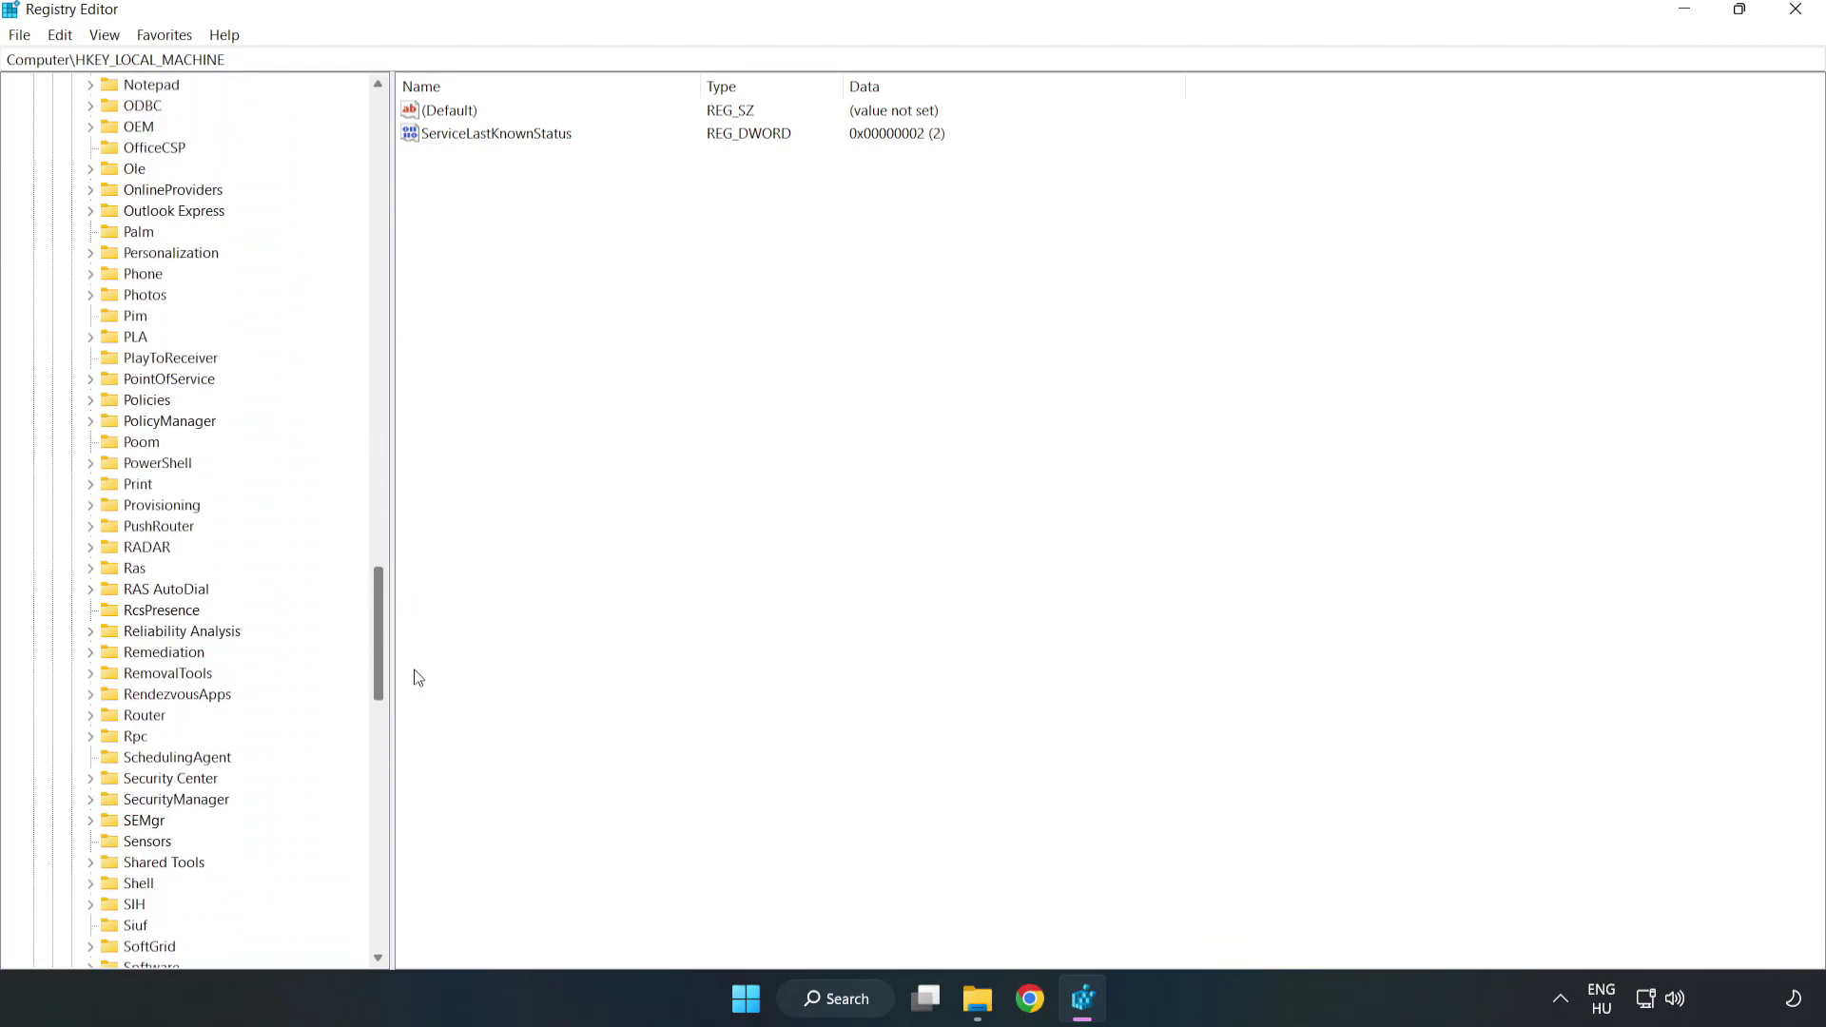
left_click(91, 421)
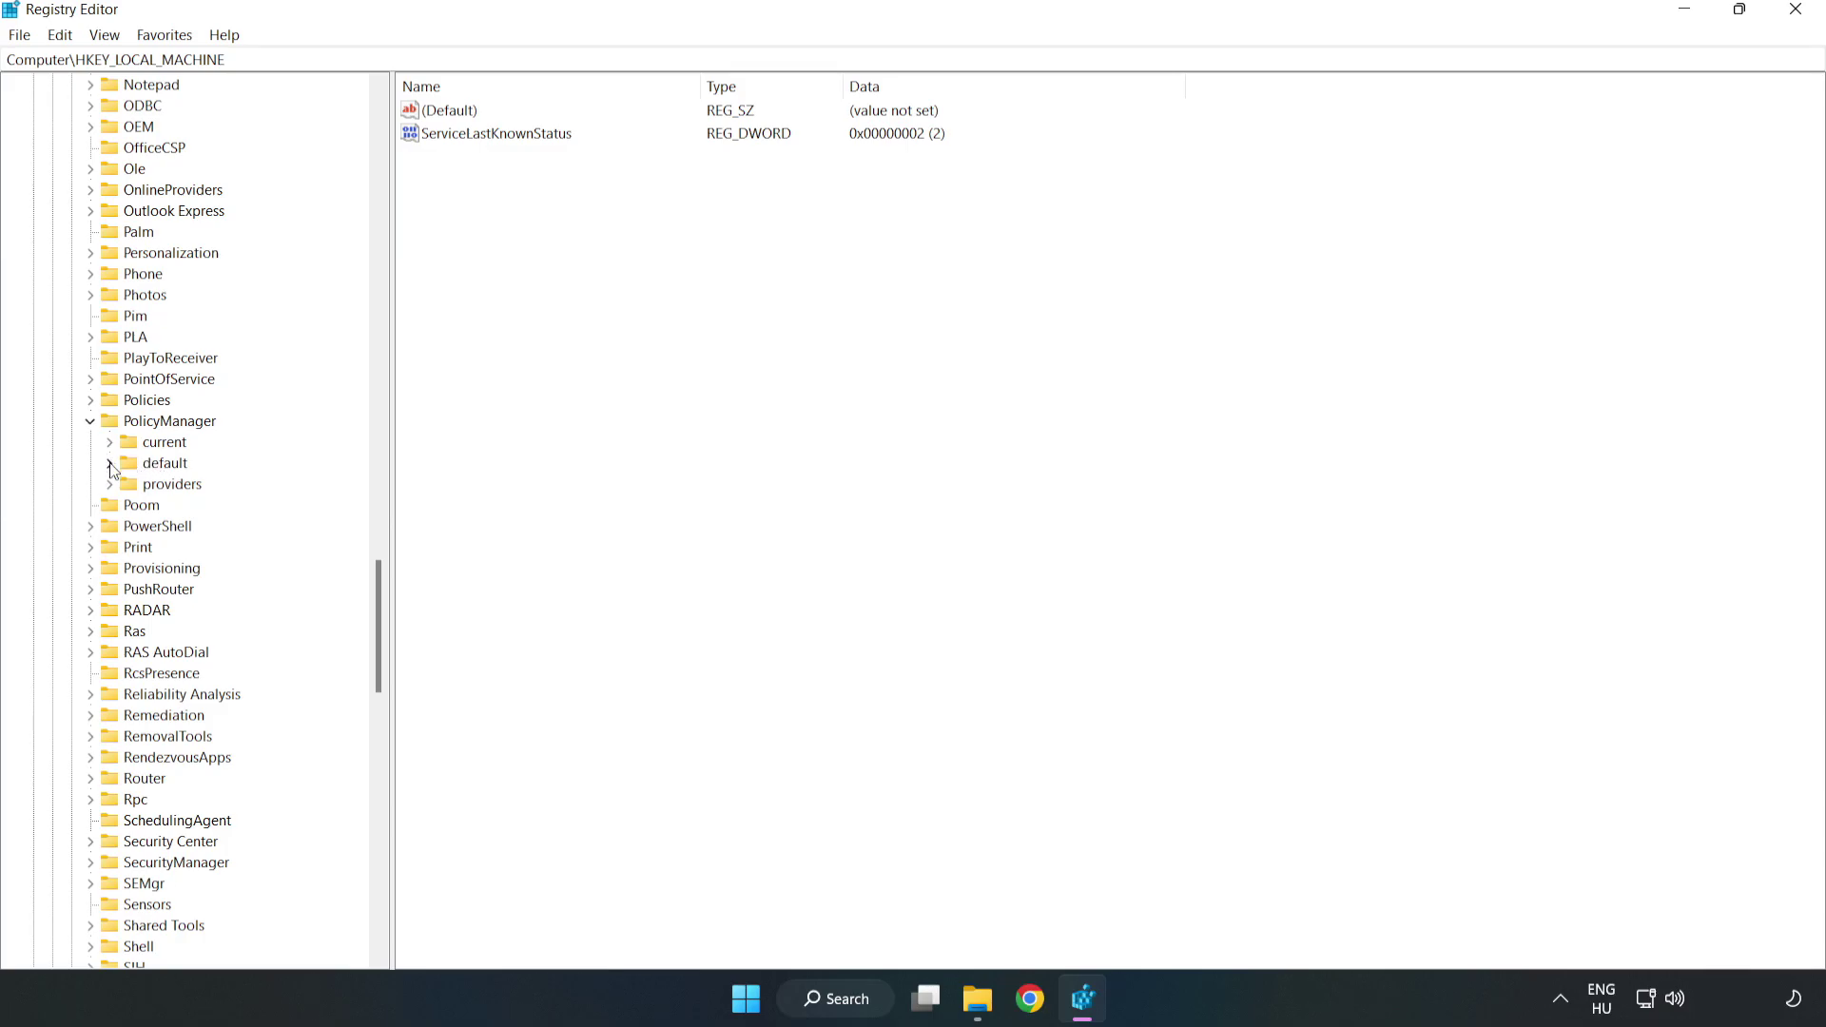
left_click(110, 464)
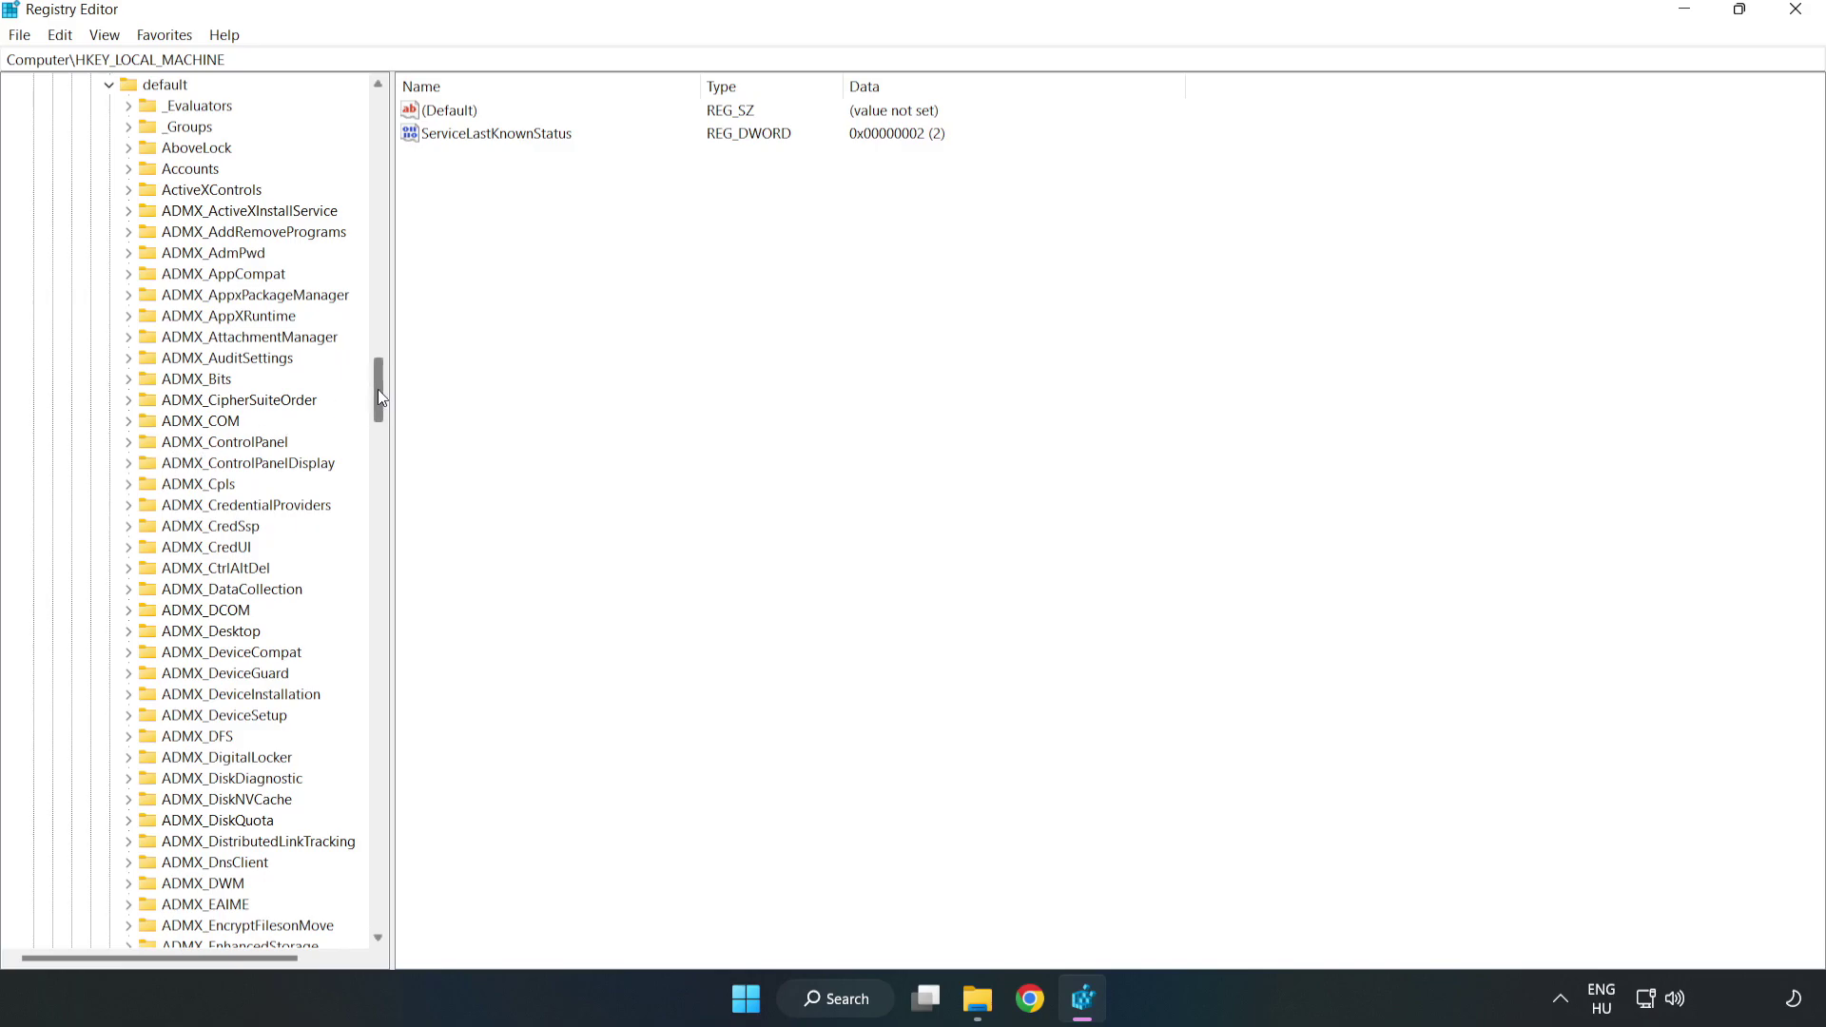
left_click_drag(379, 389, 369, 603)
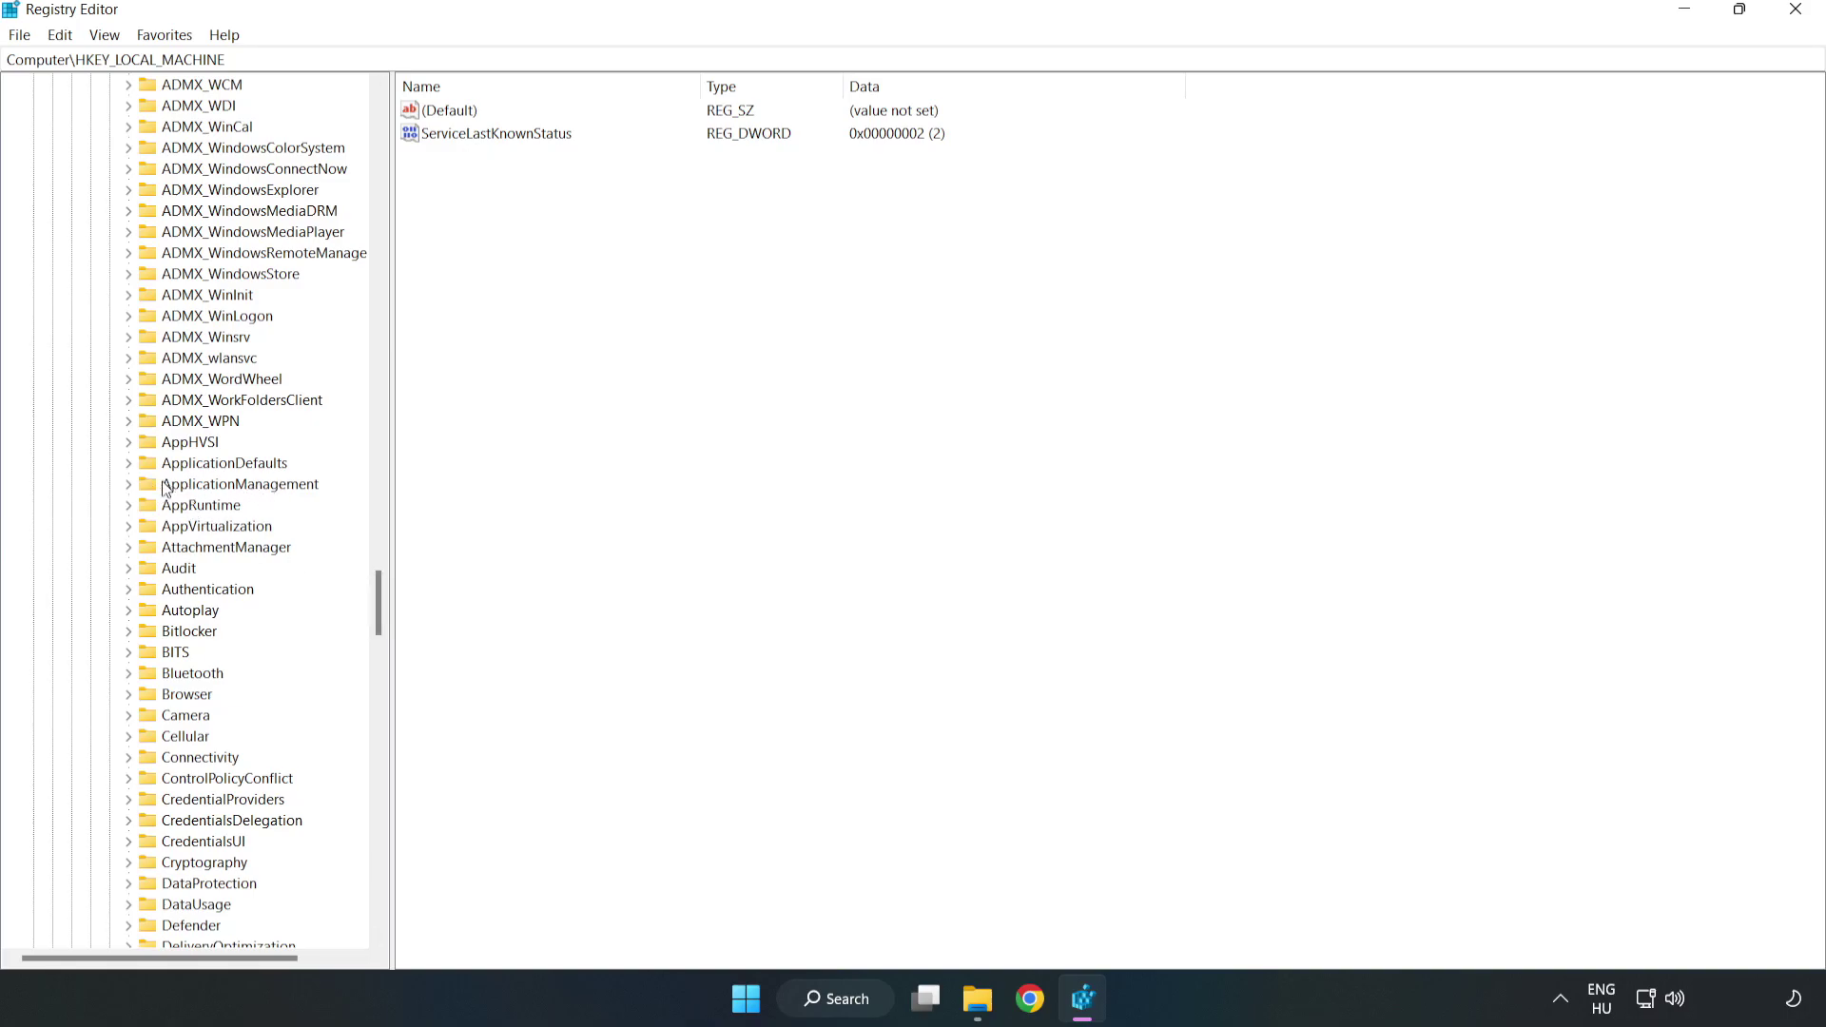
left_click(132, 484)
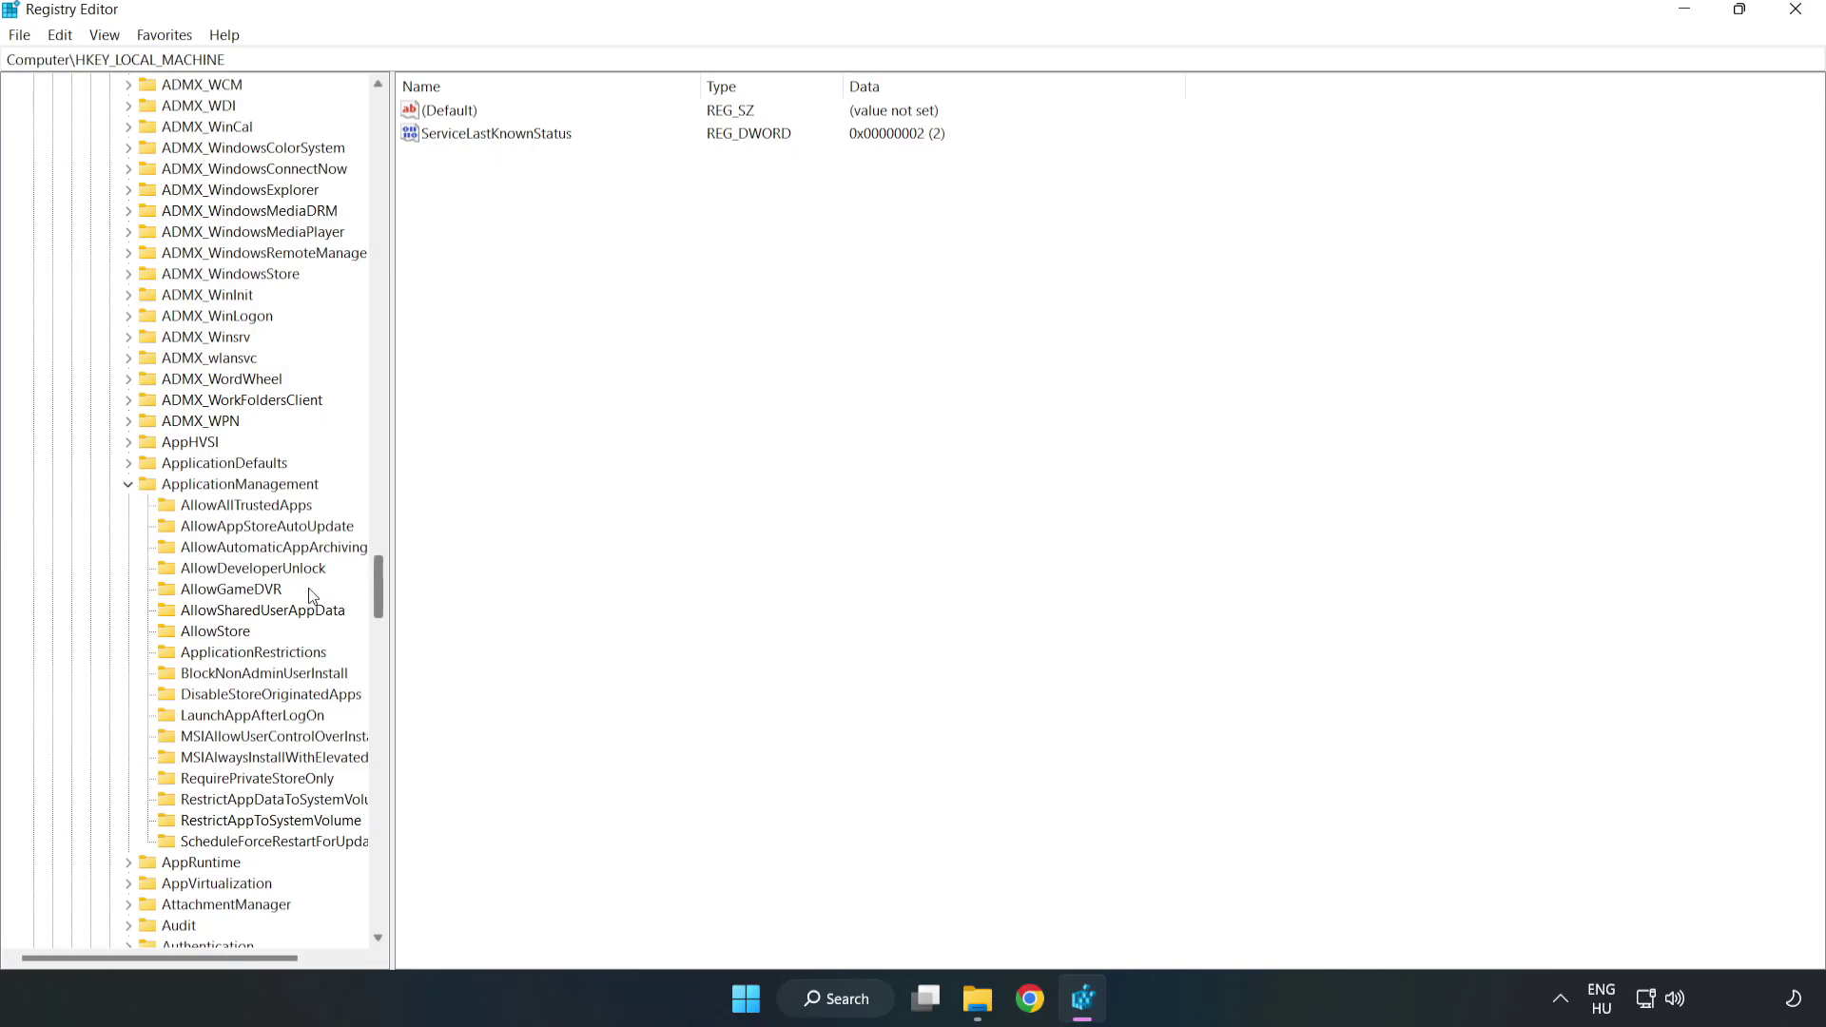
left_click(213, 590)
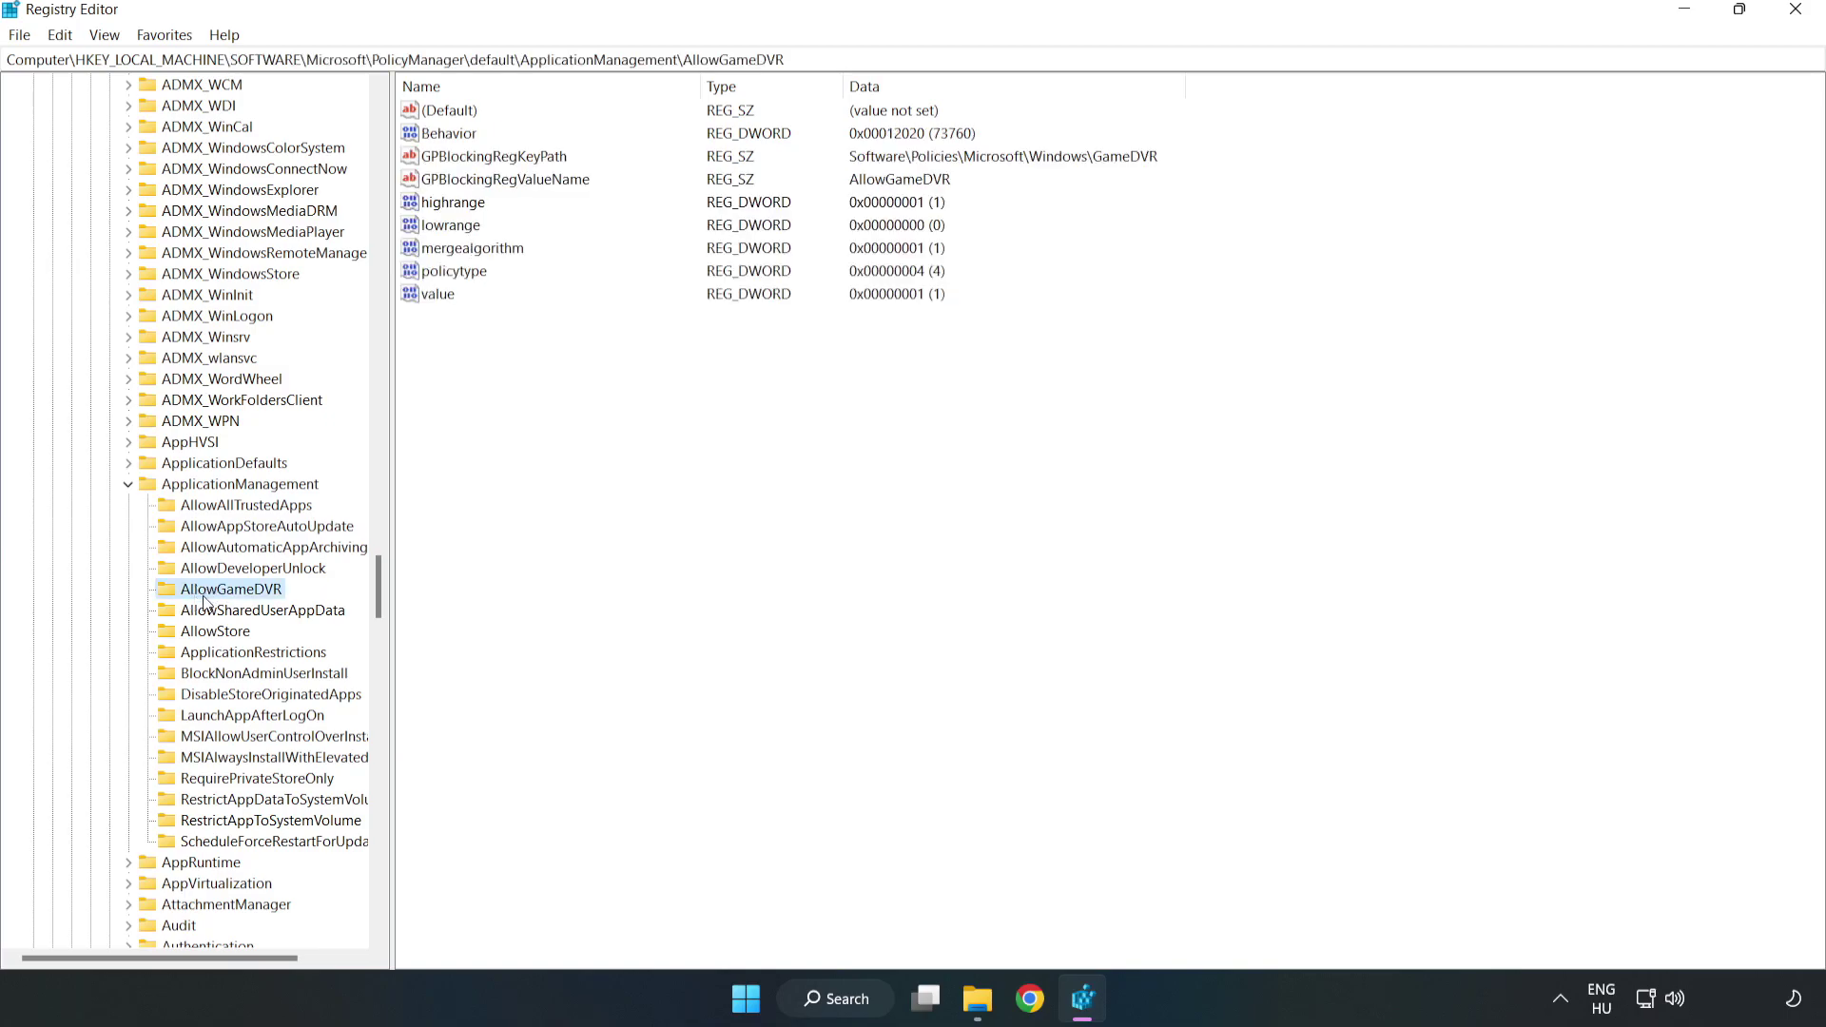
Set the AllowGameDVR value data from 1 to 0 and close Registry Editor.
left_click(428, 296)
right_click(463, 304)
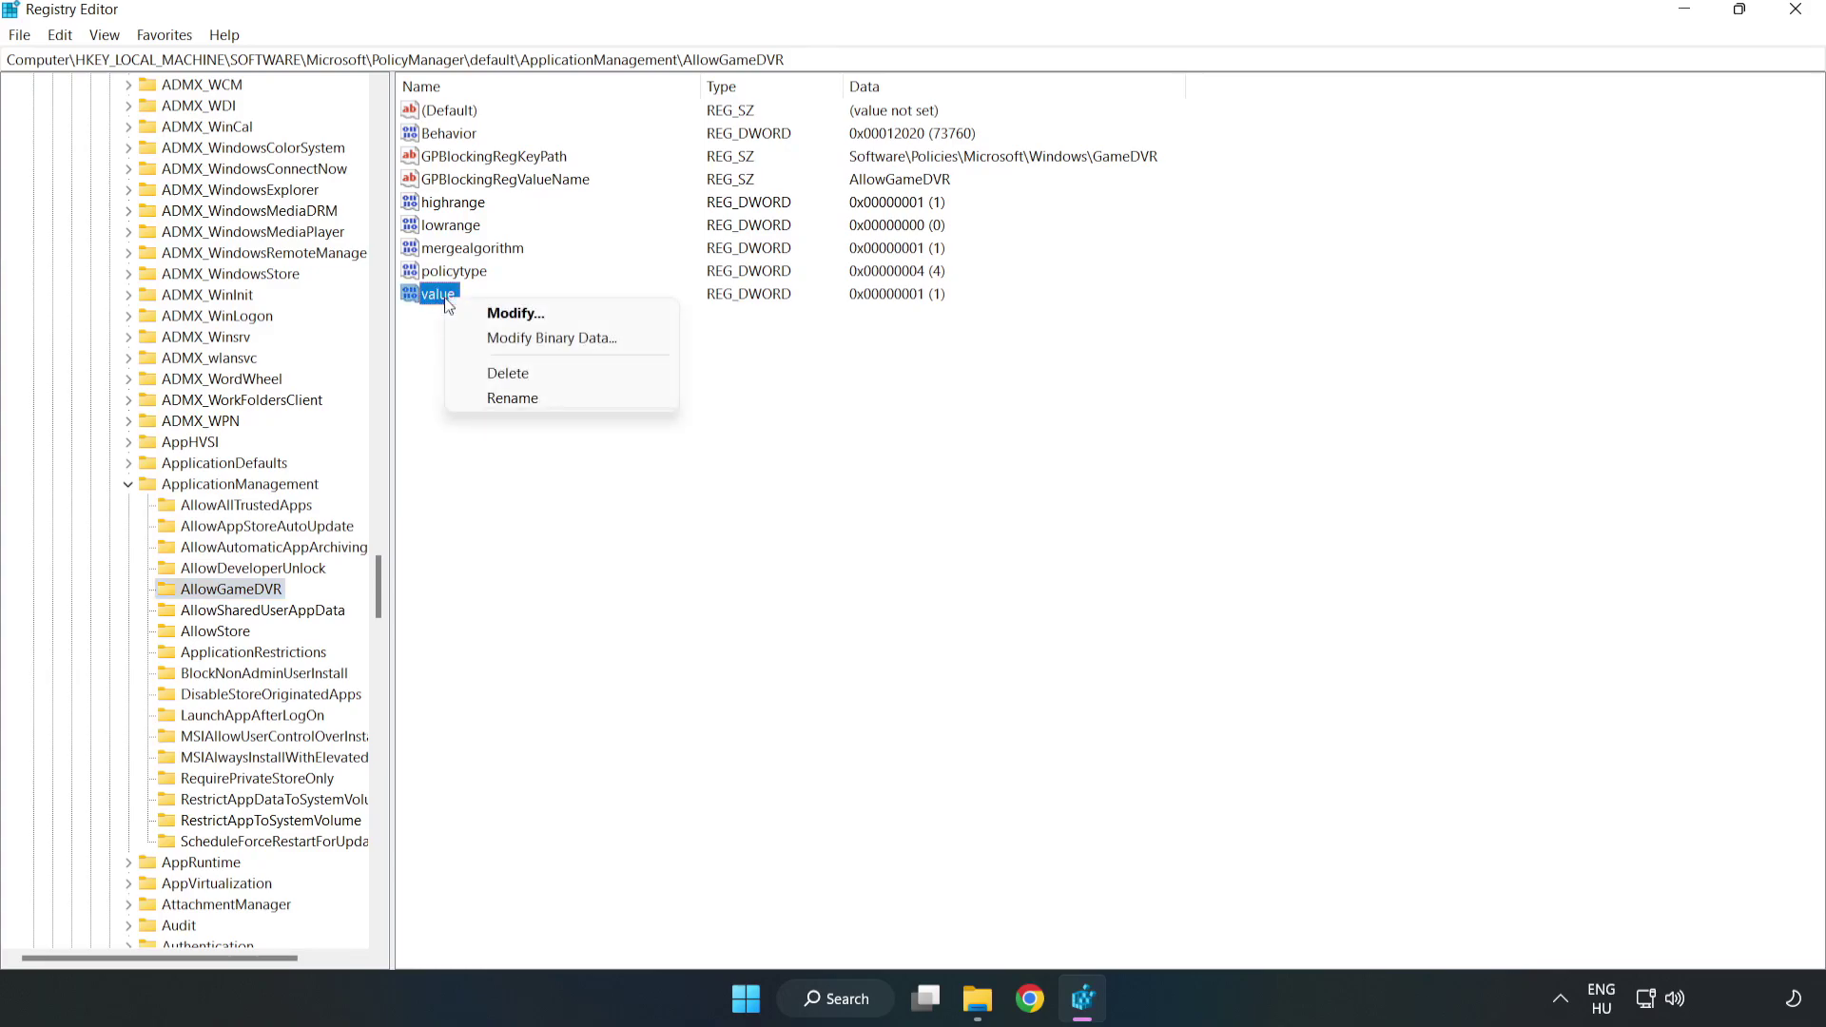
left_click(524, 314)
left_click_drag(334, 122, 930, 379)
left_click(731, 490)
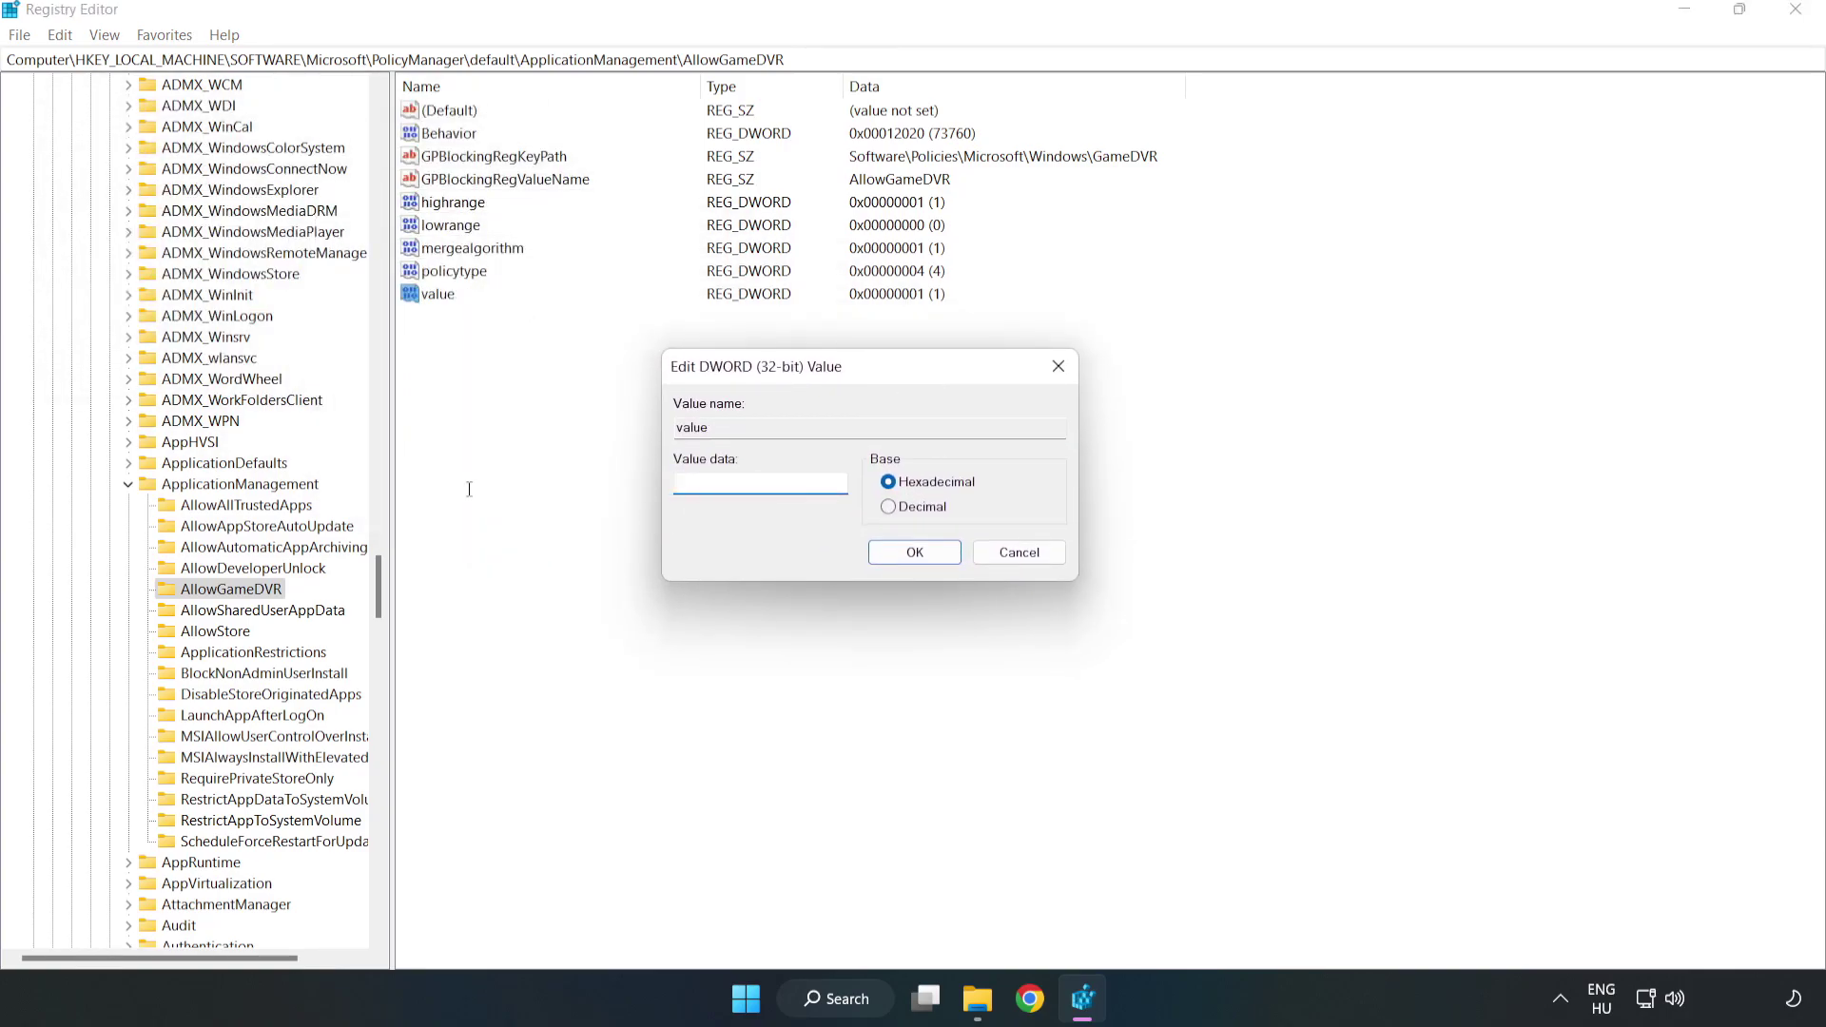
type("0")
left_click(914, 553)
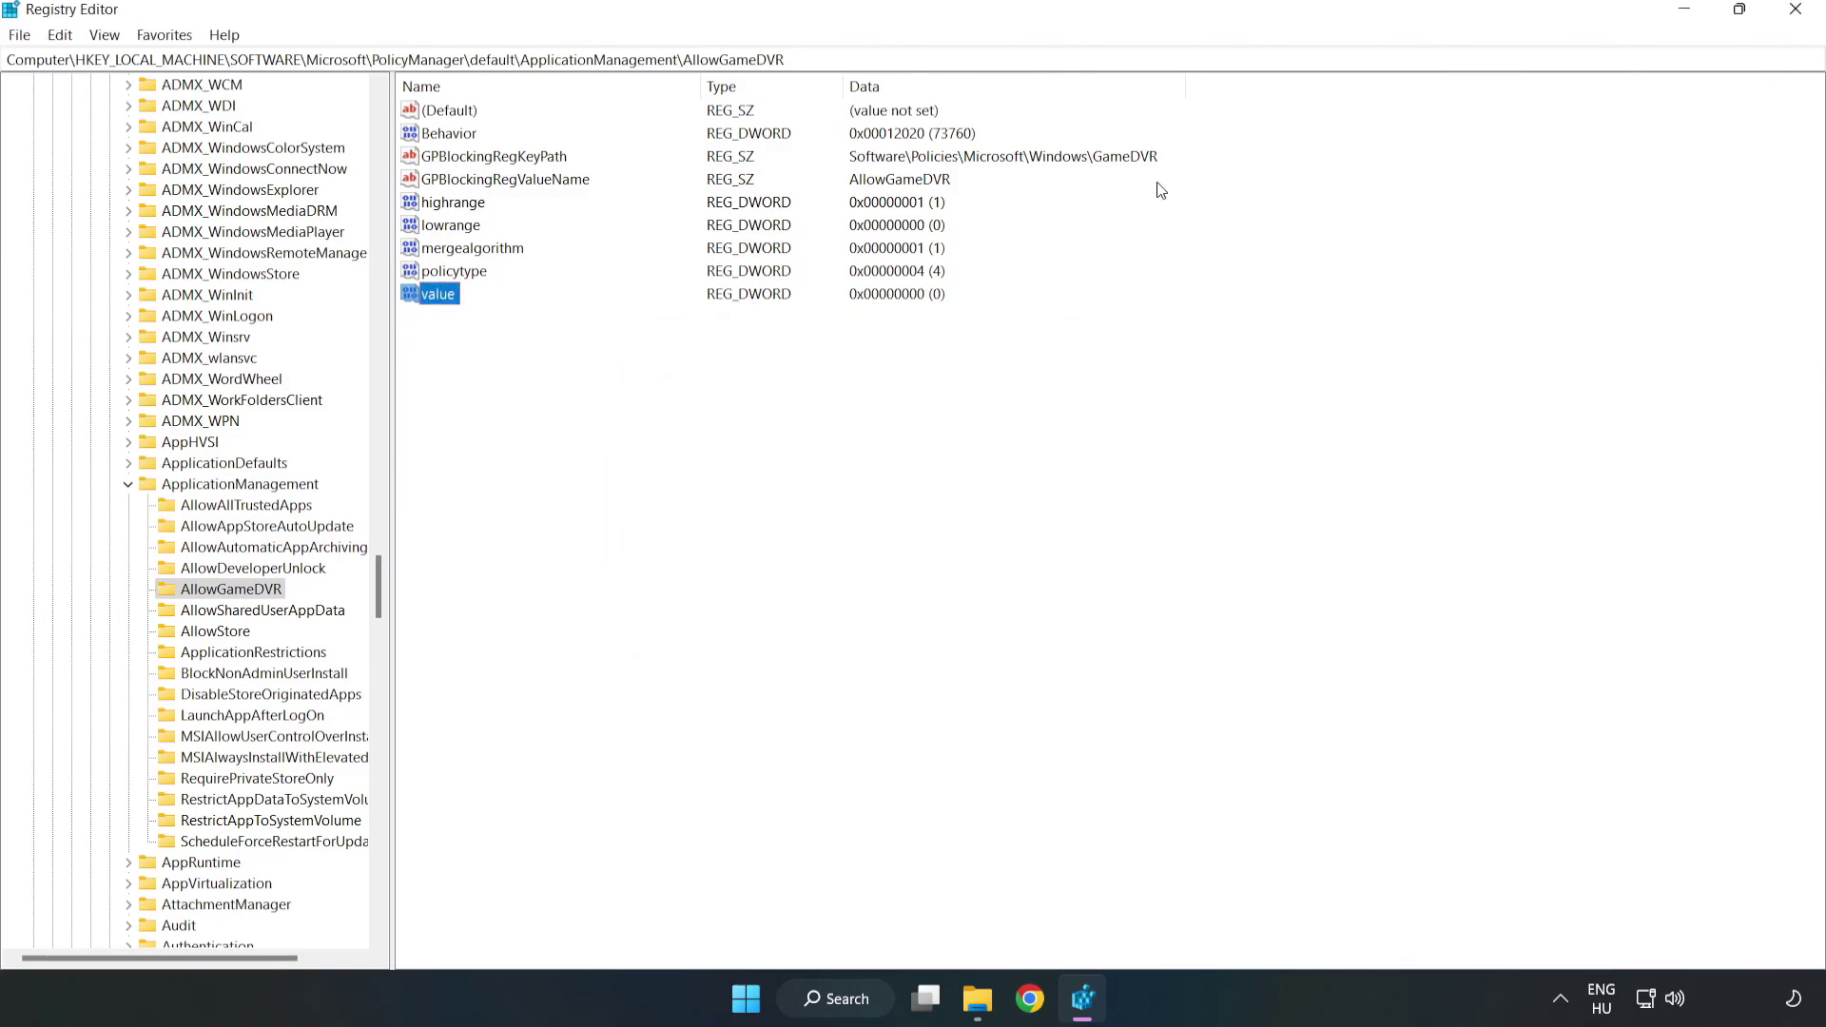
left_click(1795, 19)
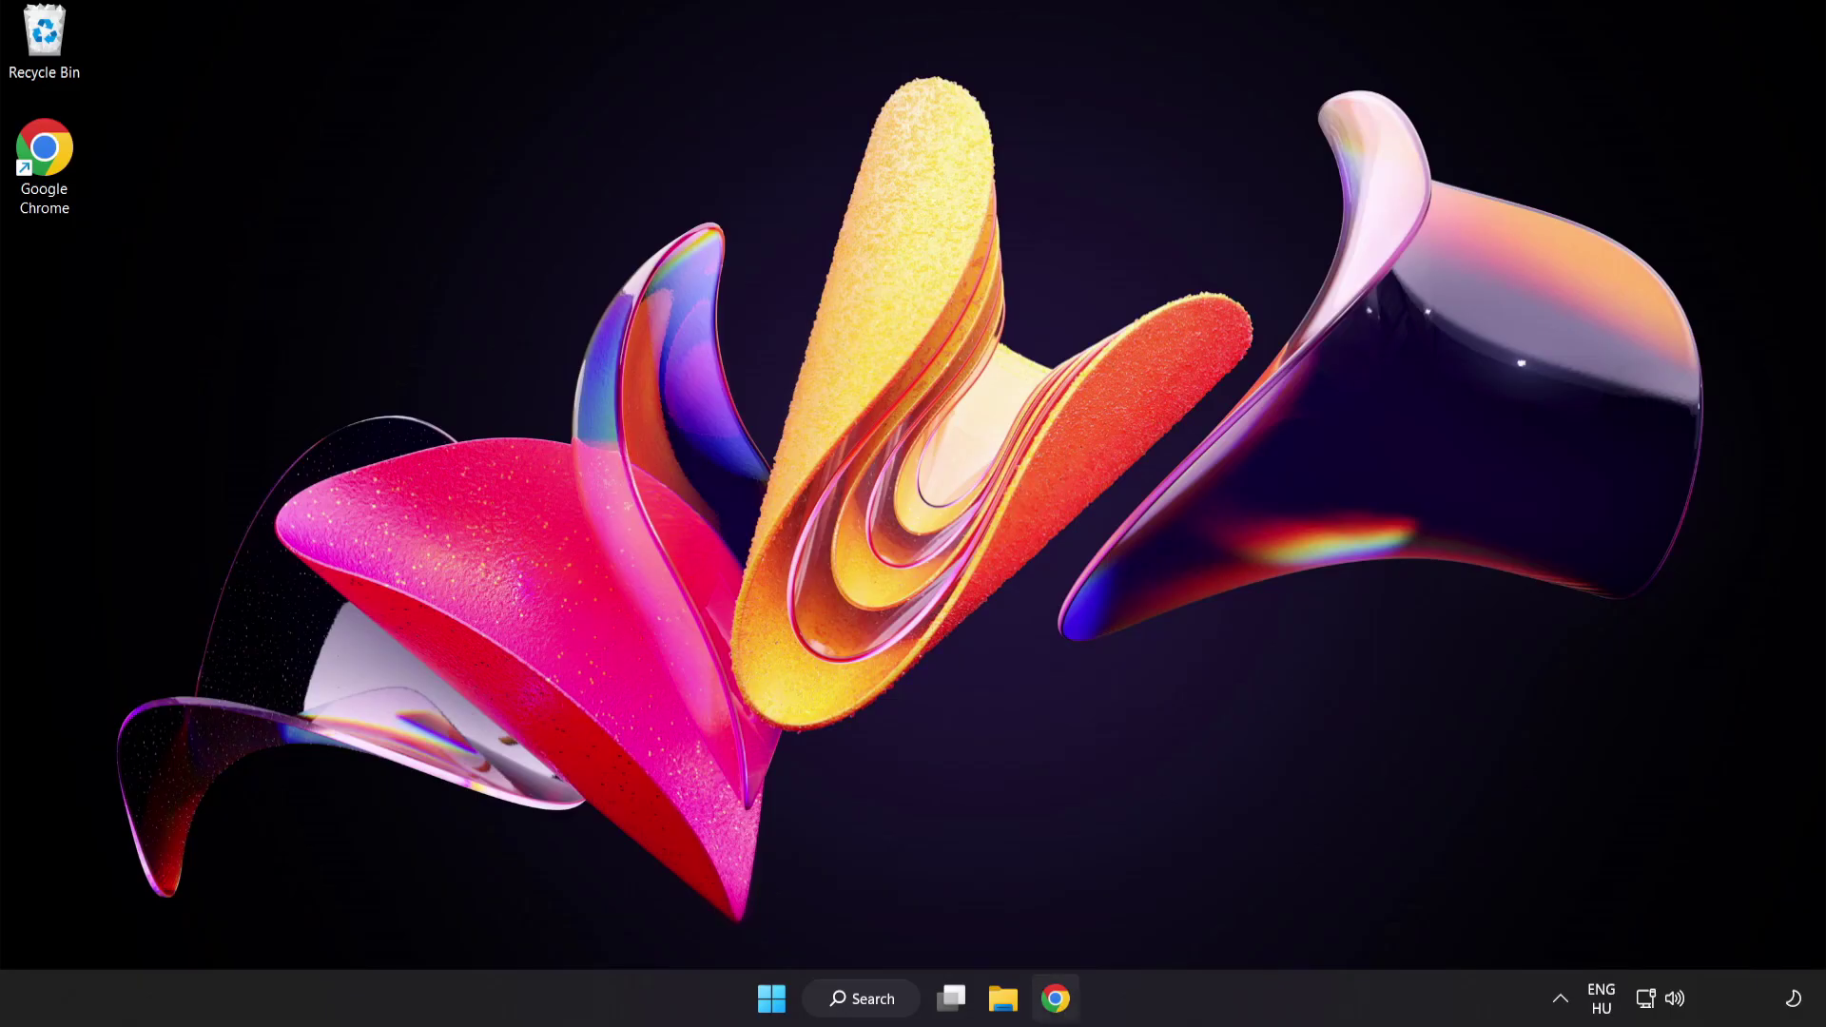
Download the DirectX End-User Runtime Web Installer from Chrome and run dxwebsetup.exe.
left_click(1053, 1013)
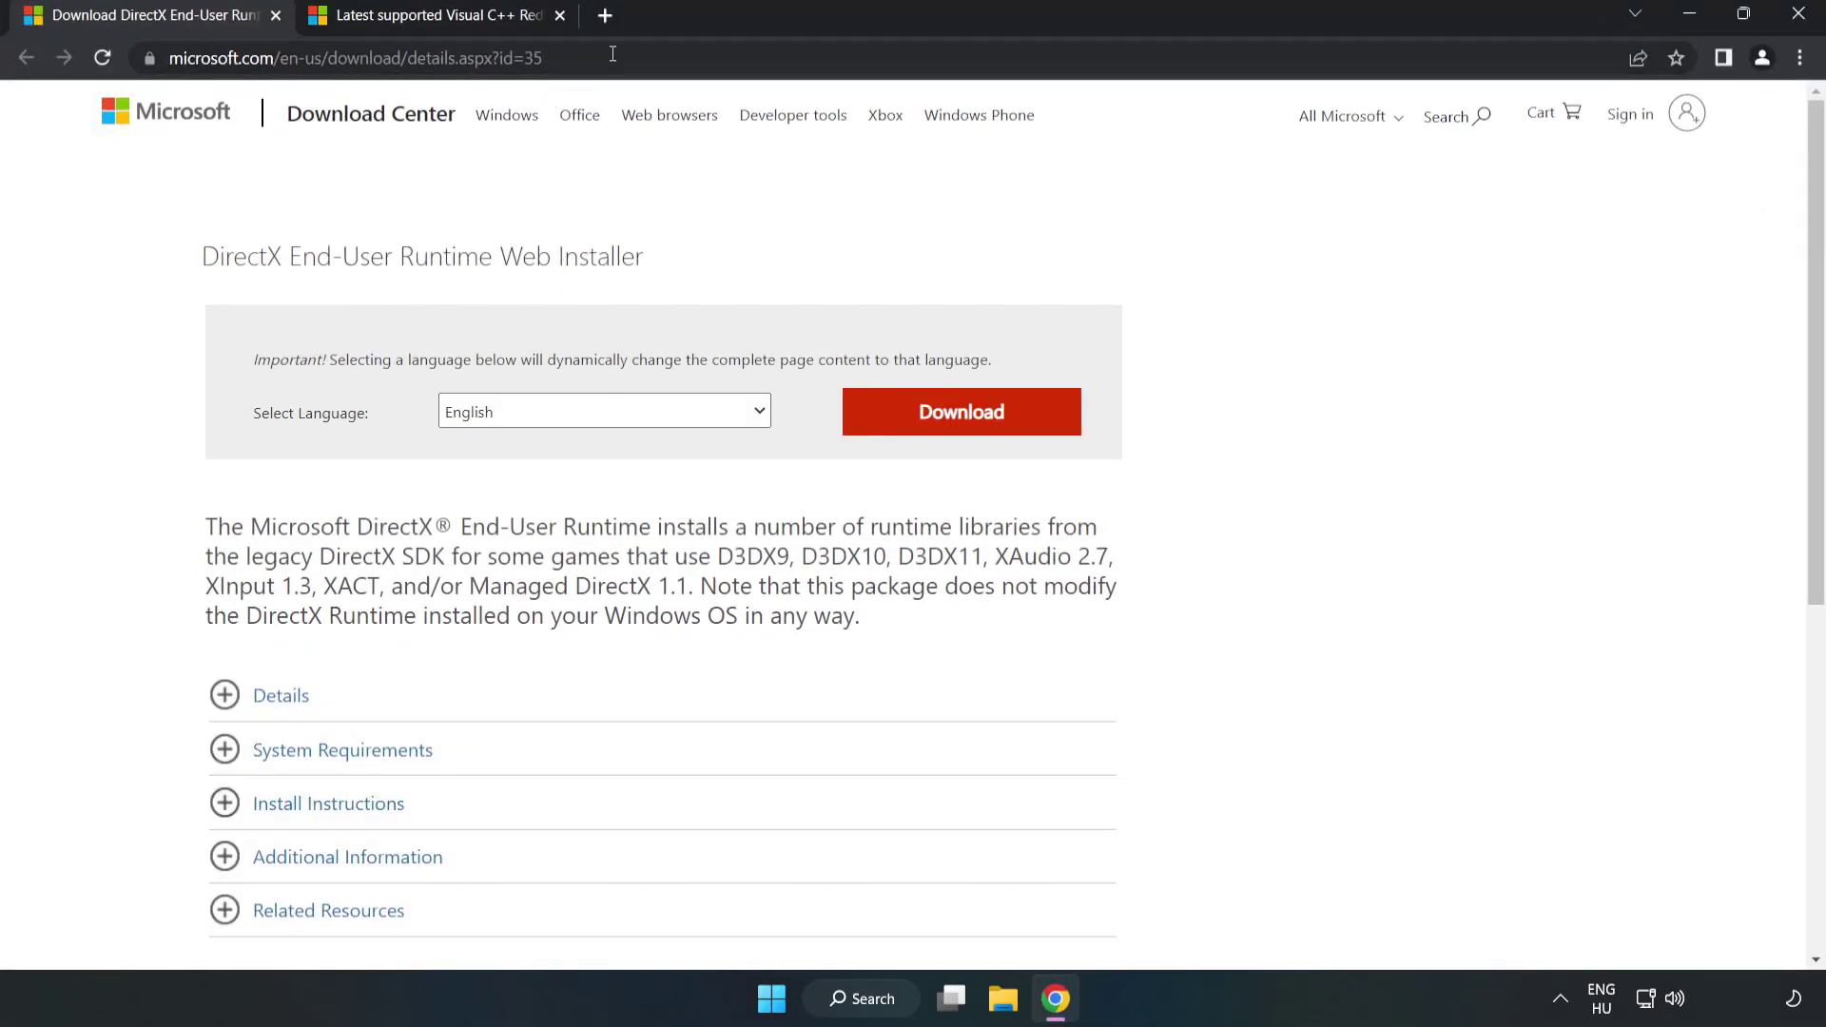
left_click_drag(544, 58, 26, 45)
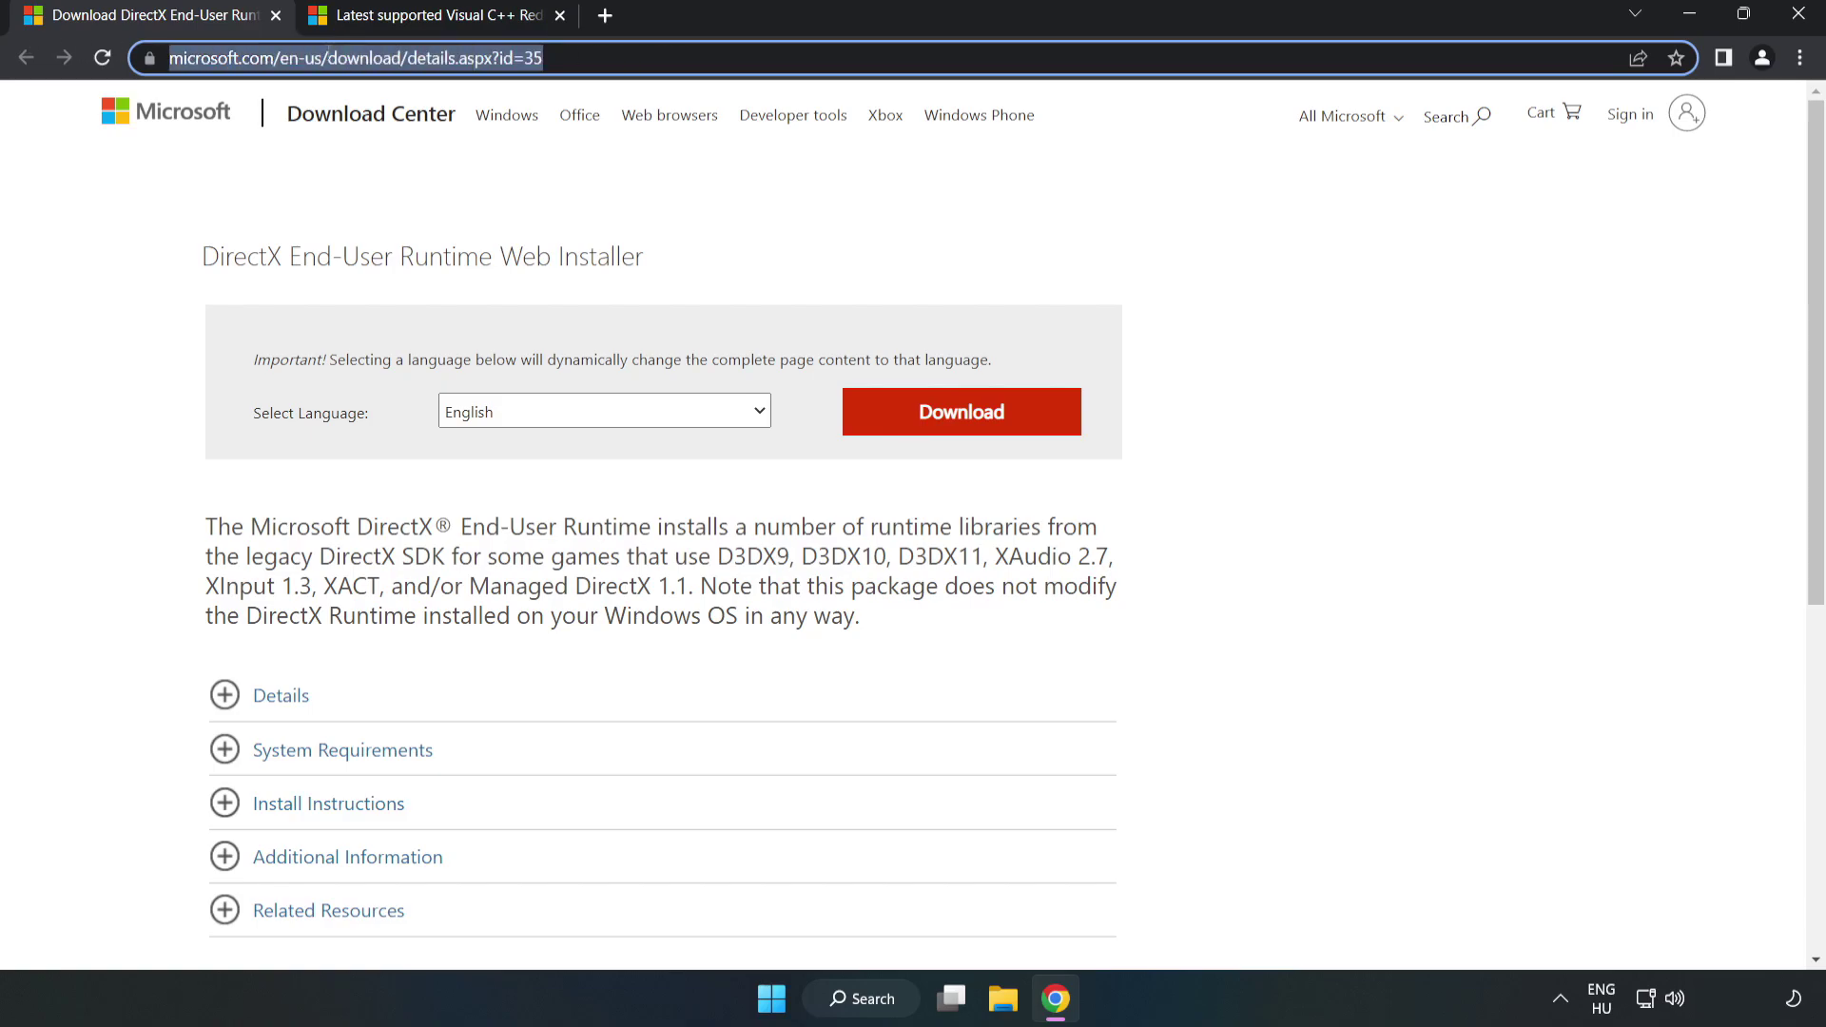
left_click(741, 226)
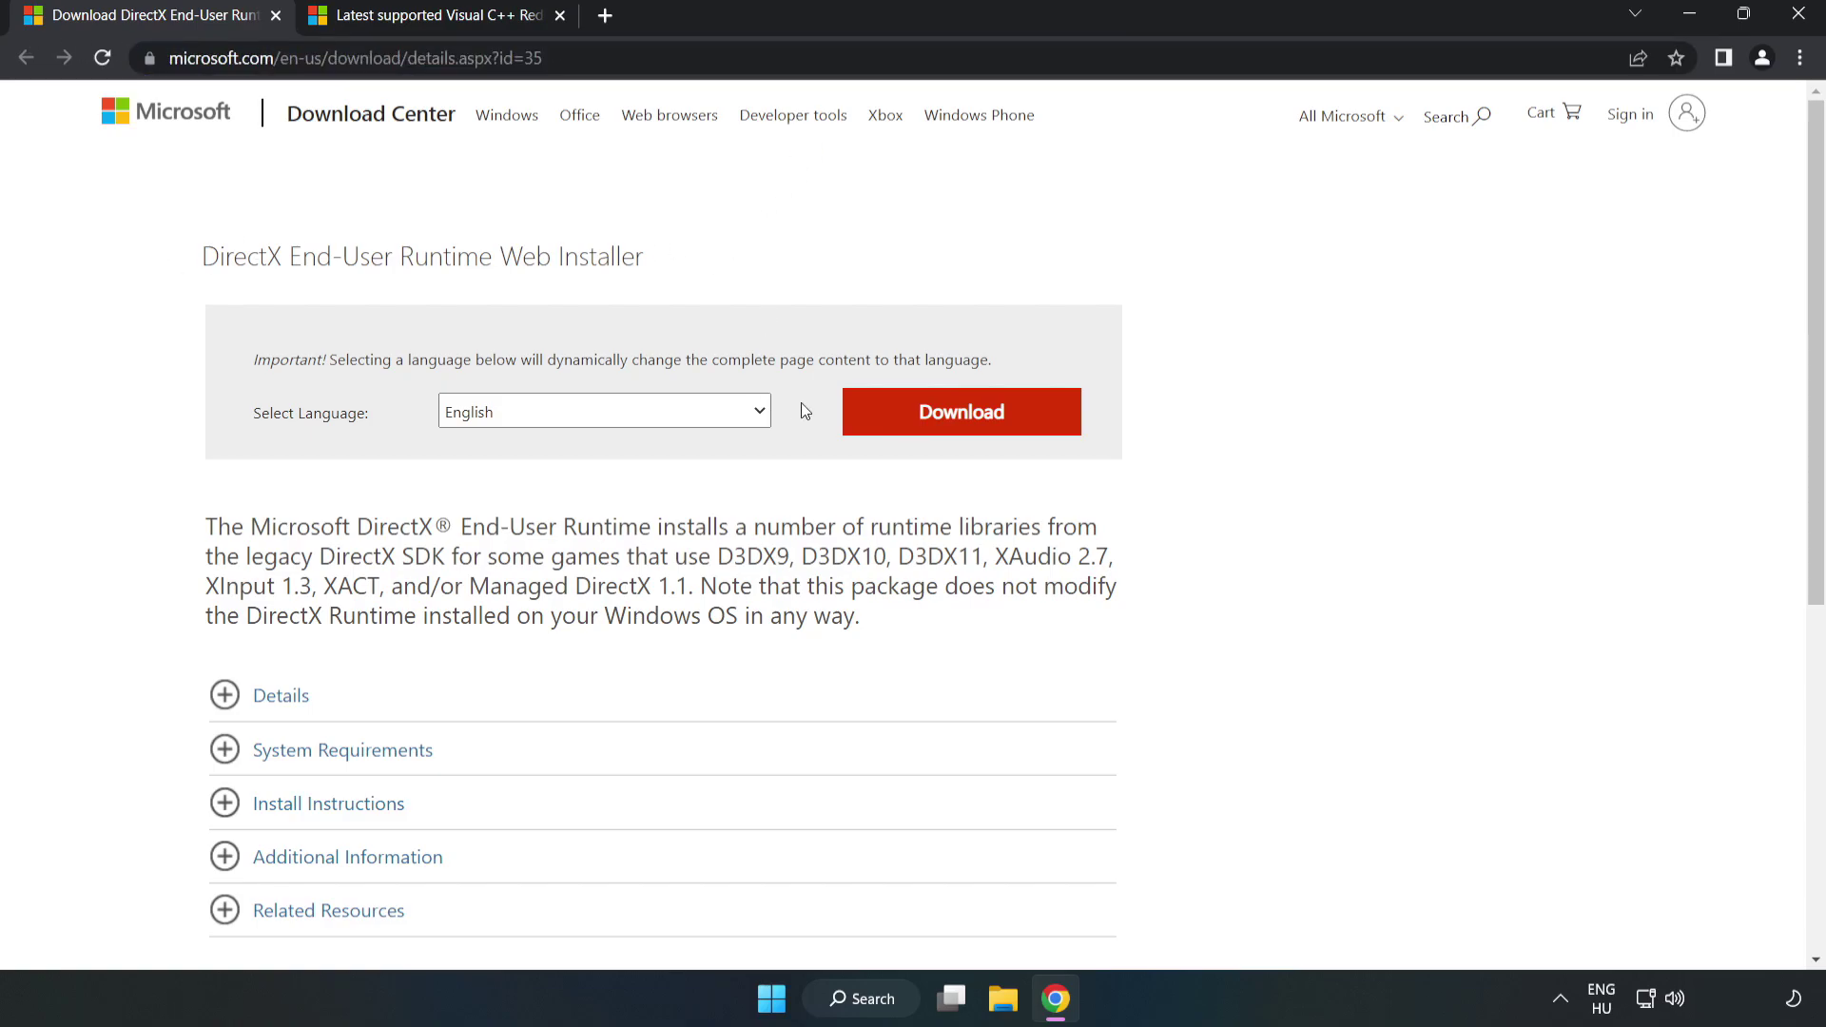
left_click(974, 434)
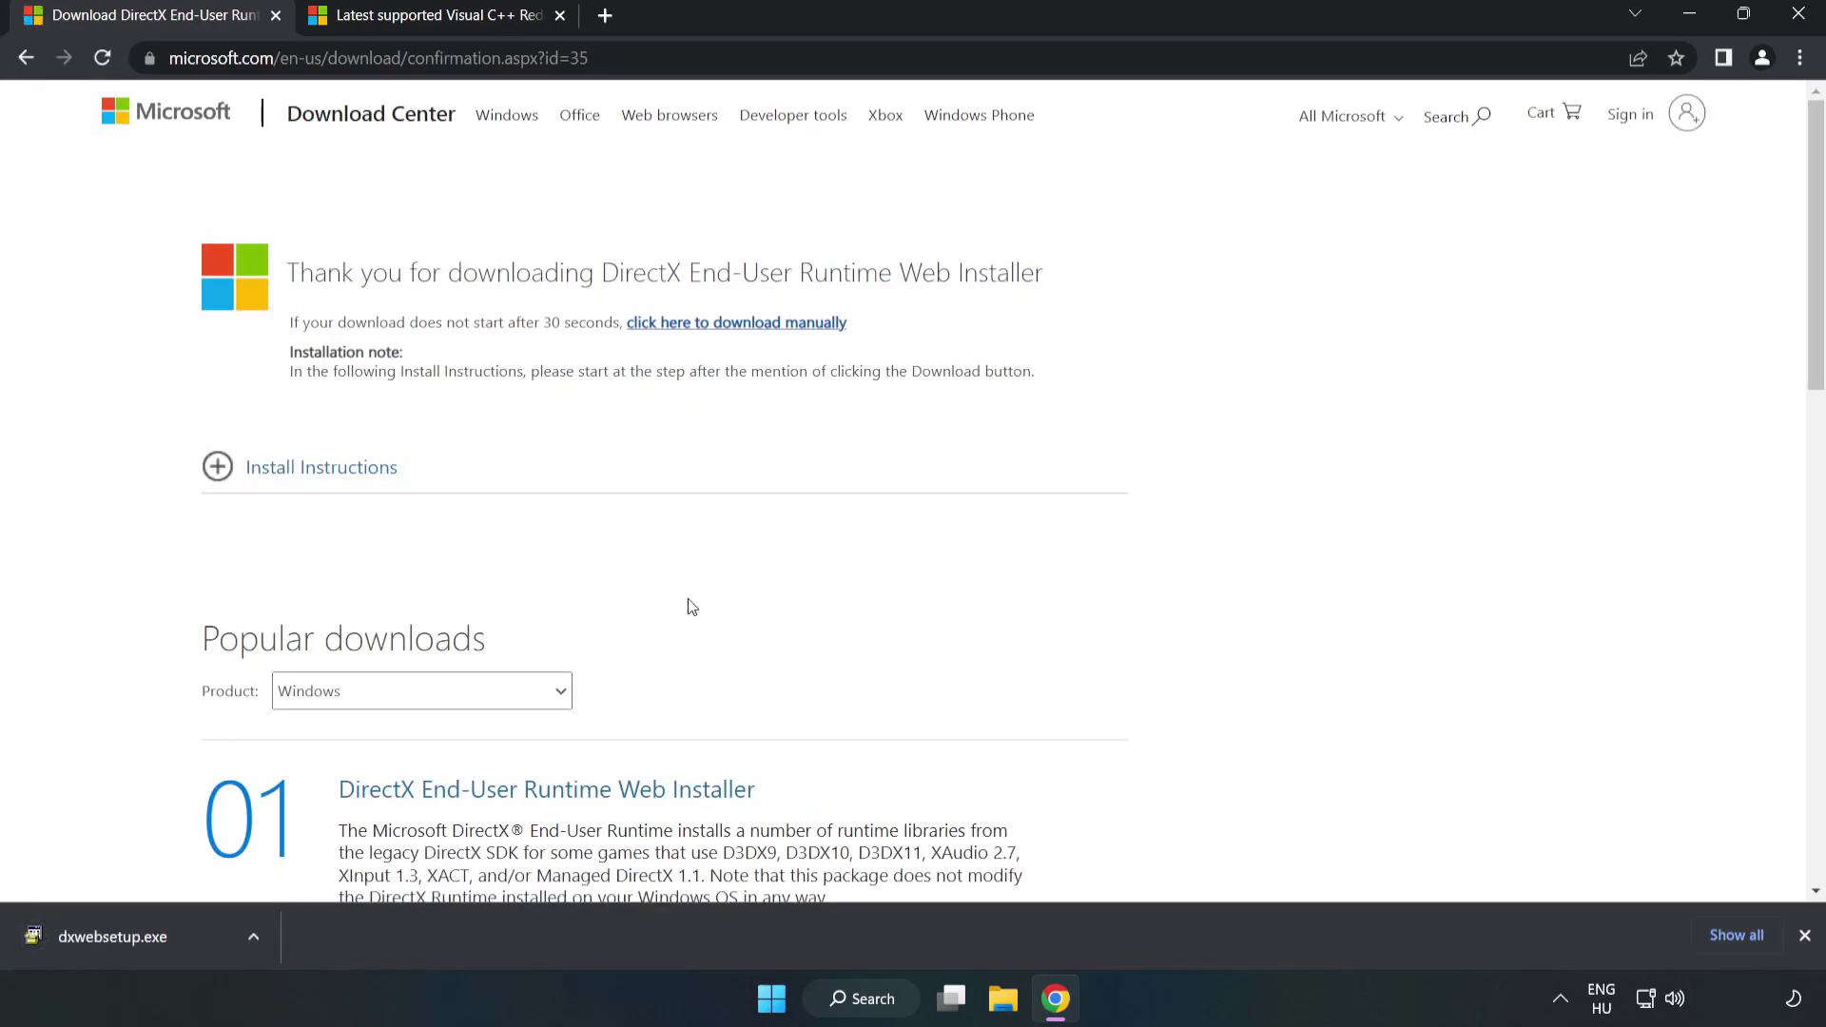
left_click(184, 941)
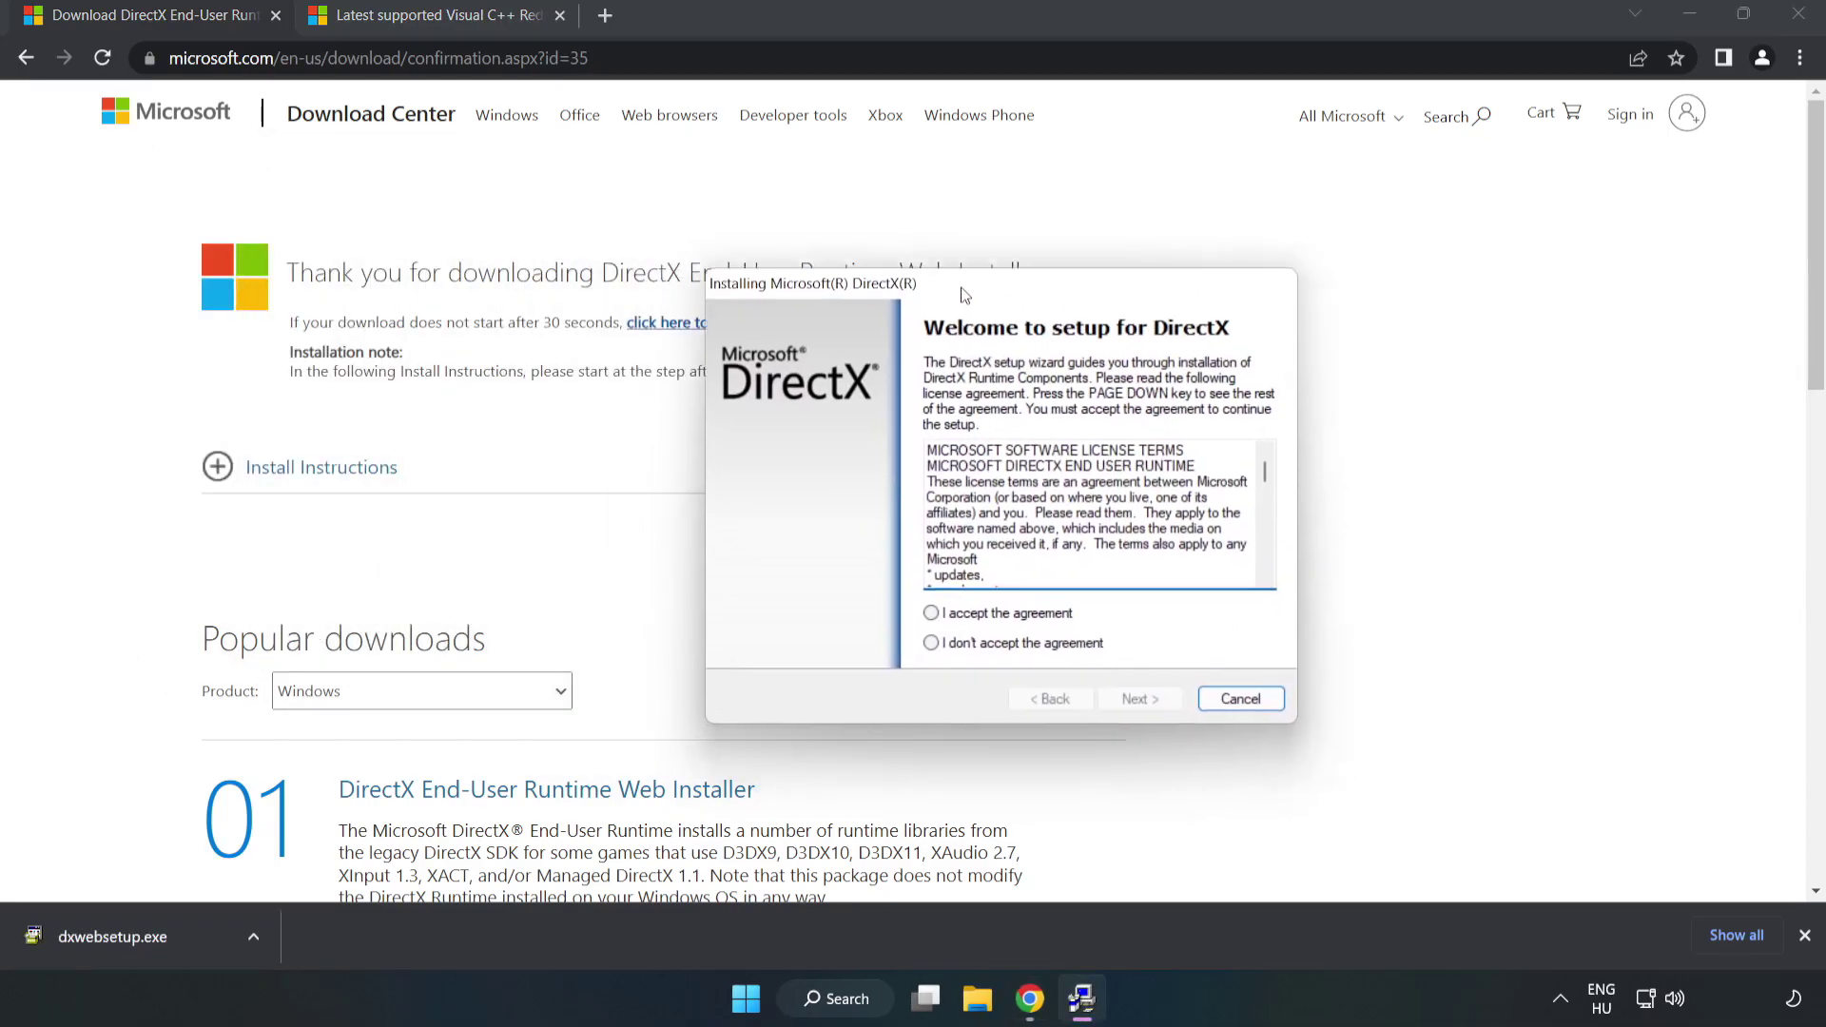
Accept the DirectX license, decline the Bing Bar, and run setup through to Finish.
left_click_drag(1176, 449, 1175, 565)
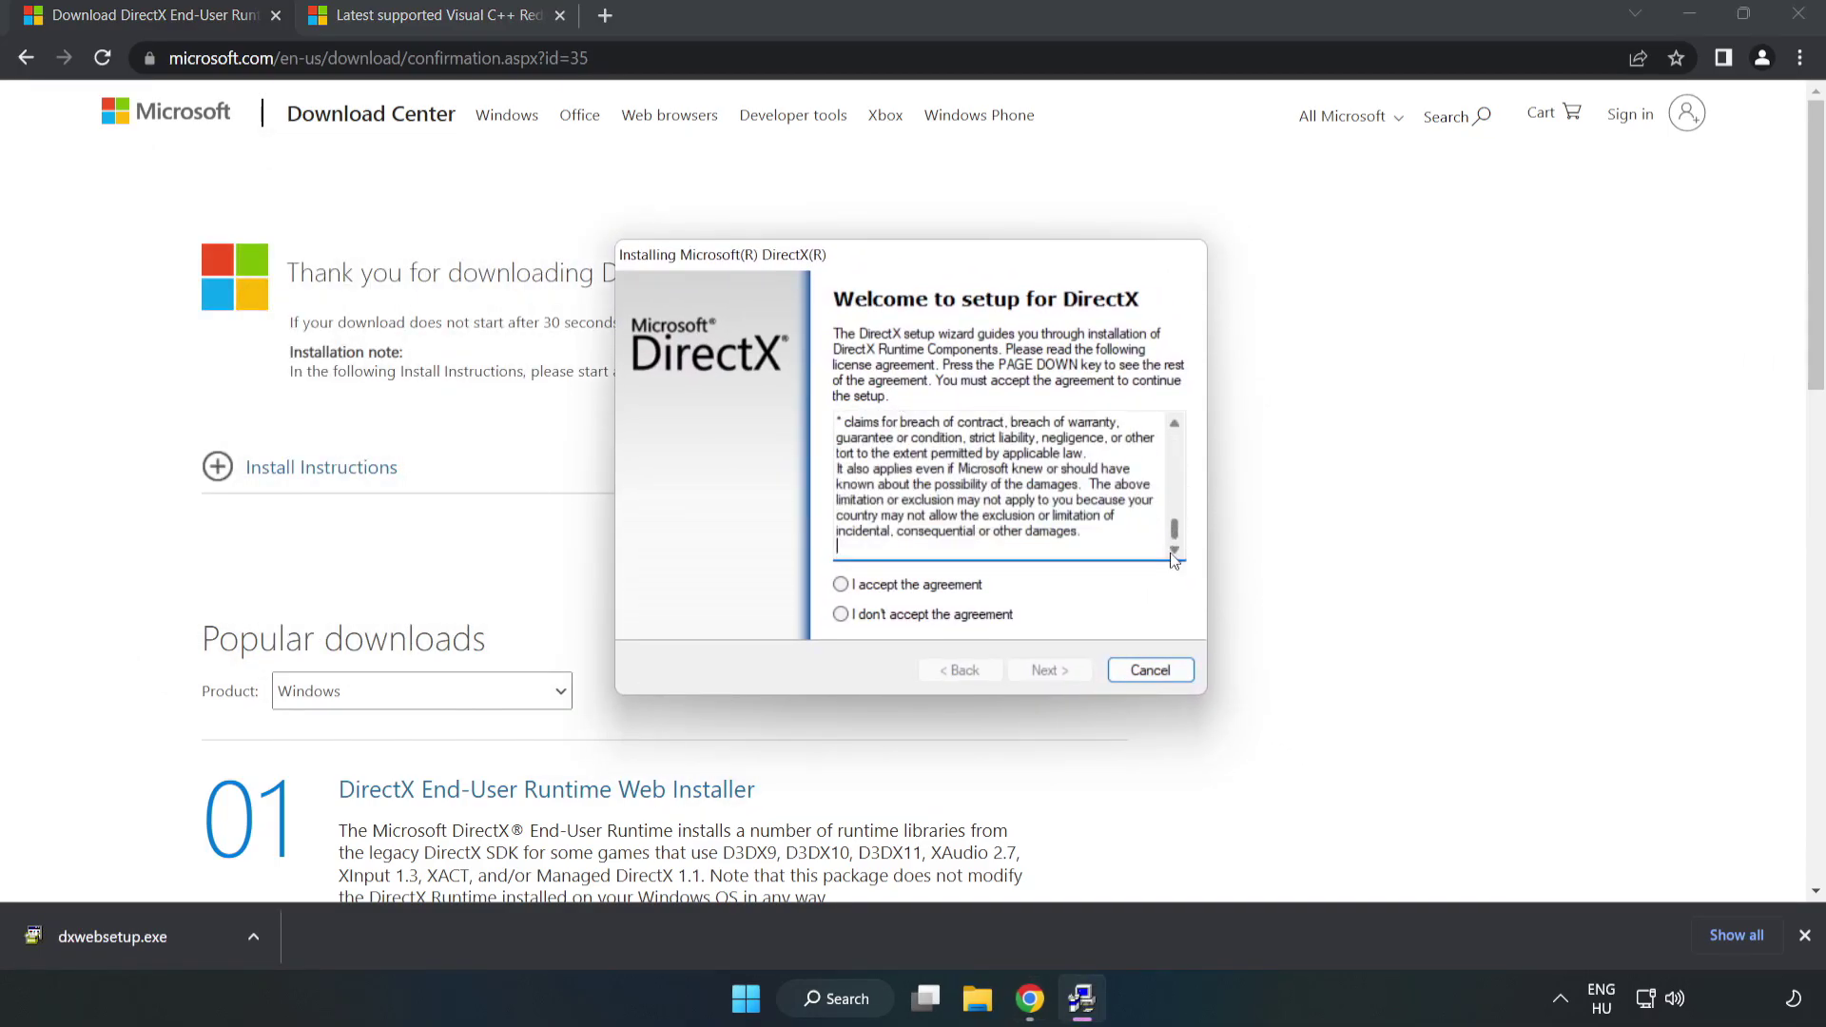
left_click(841, 585)
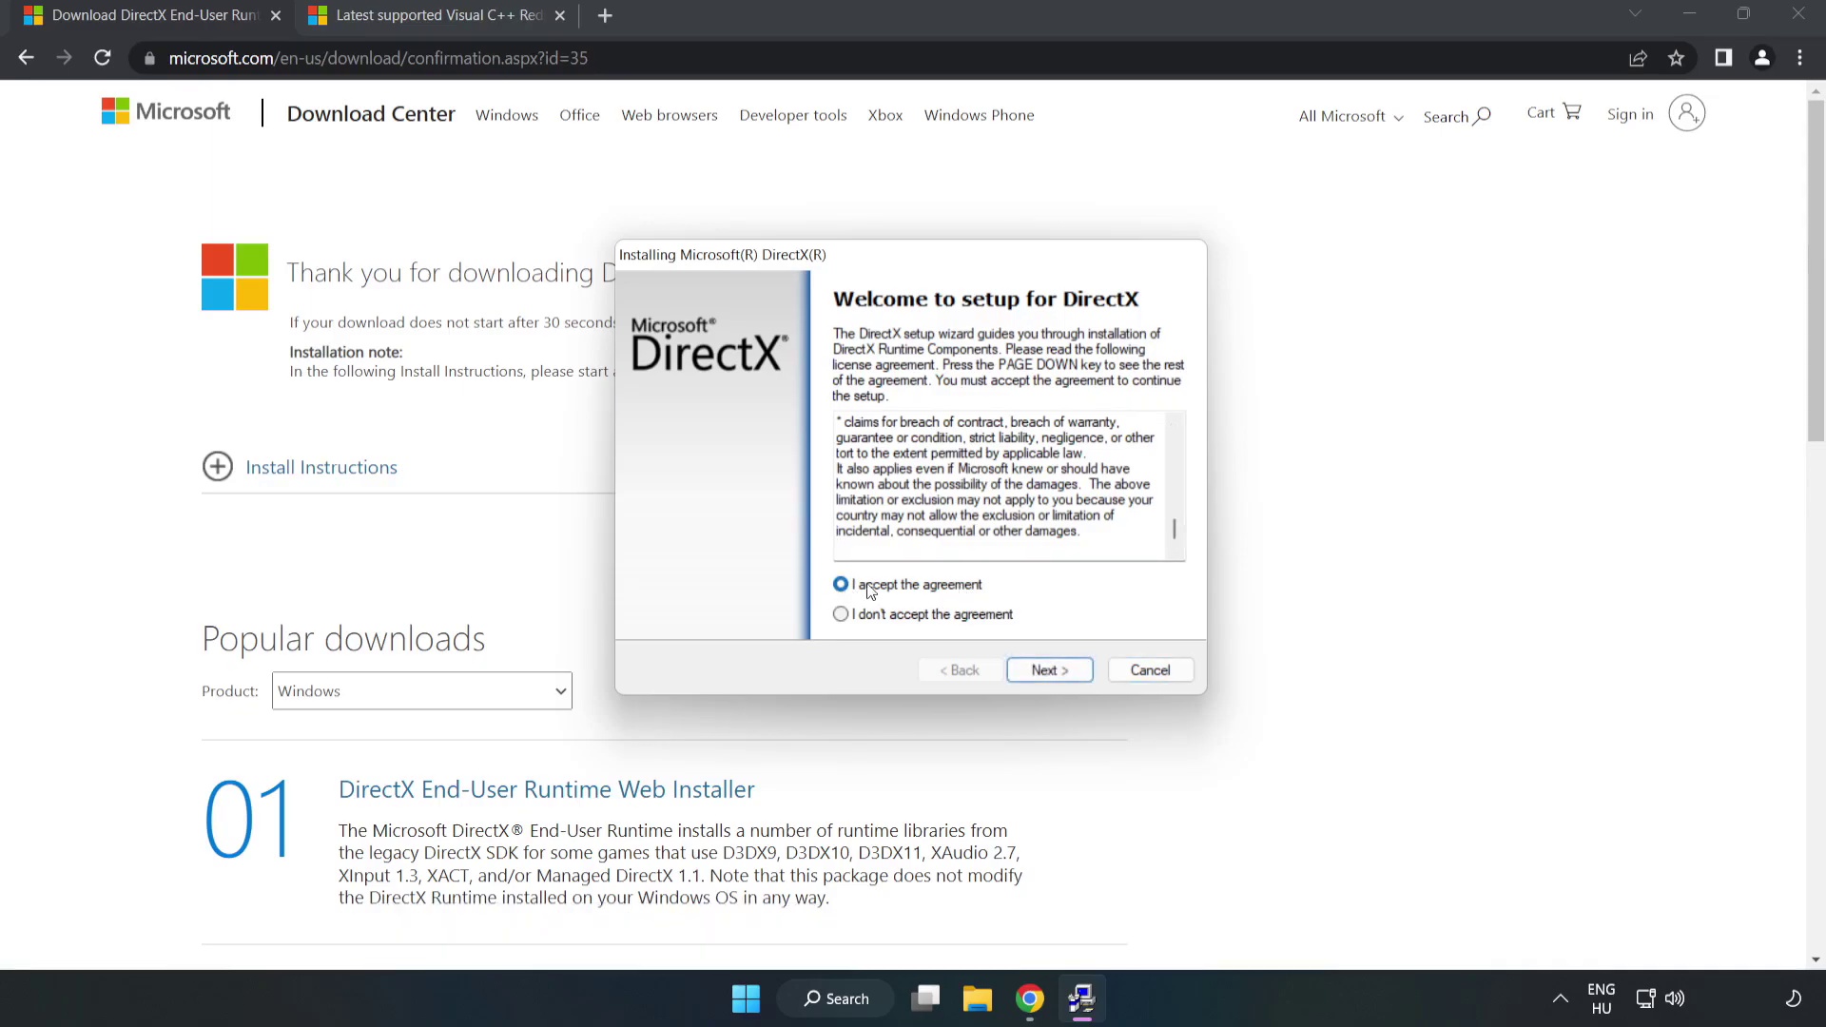
left_click(1058, 672)
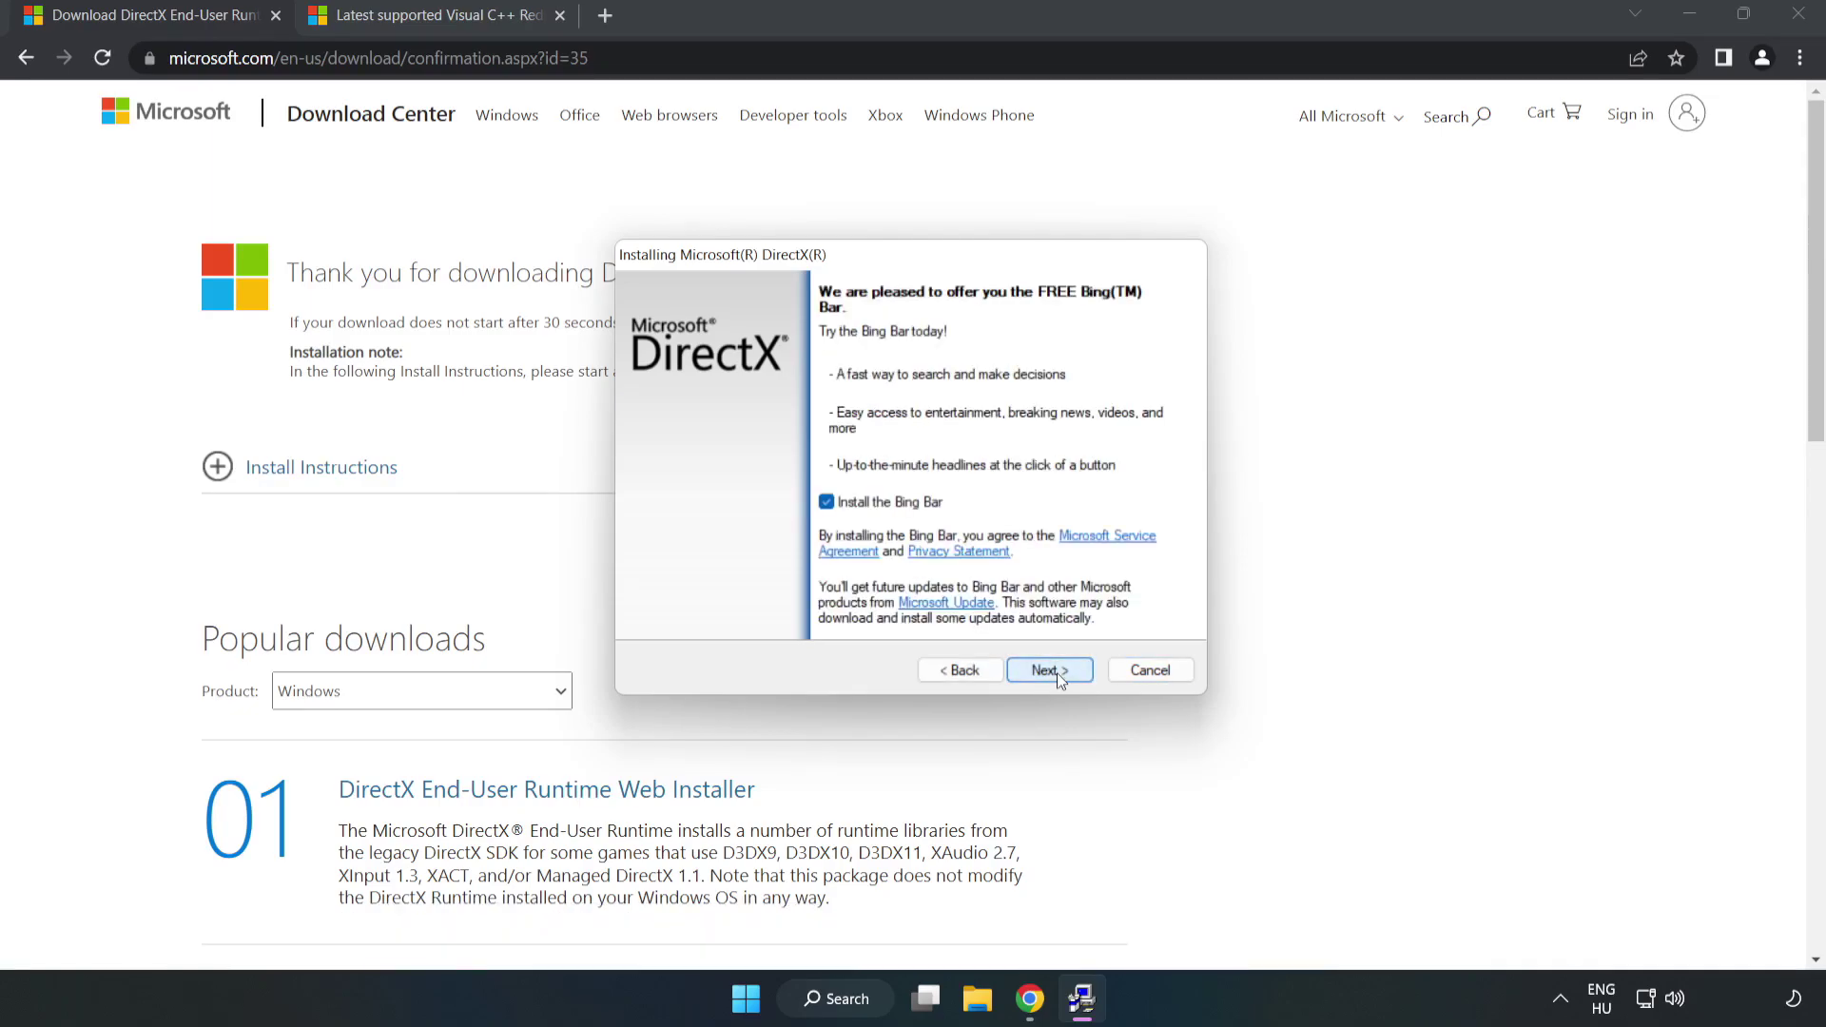
left_click(825, 501)
left_click(1050, 670)
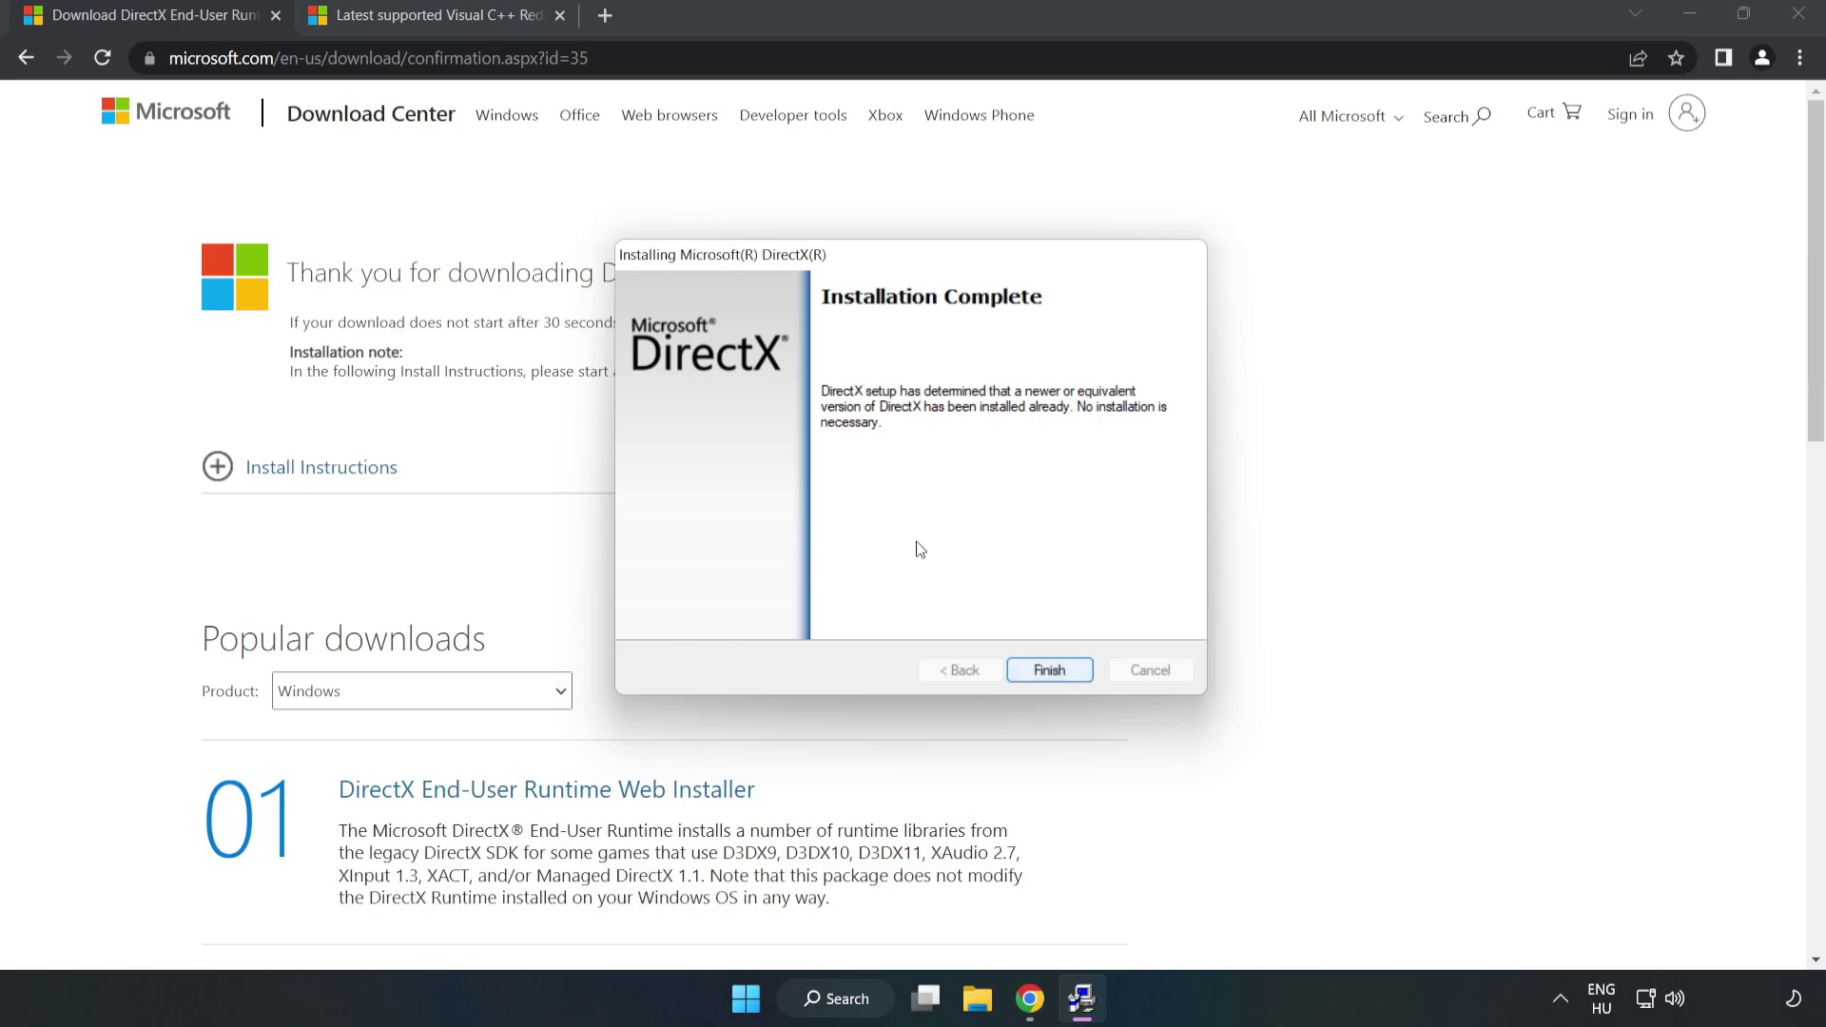
left_click(1050, 671)
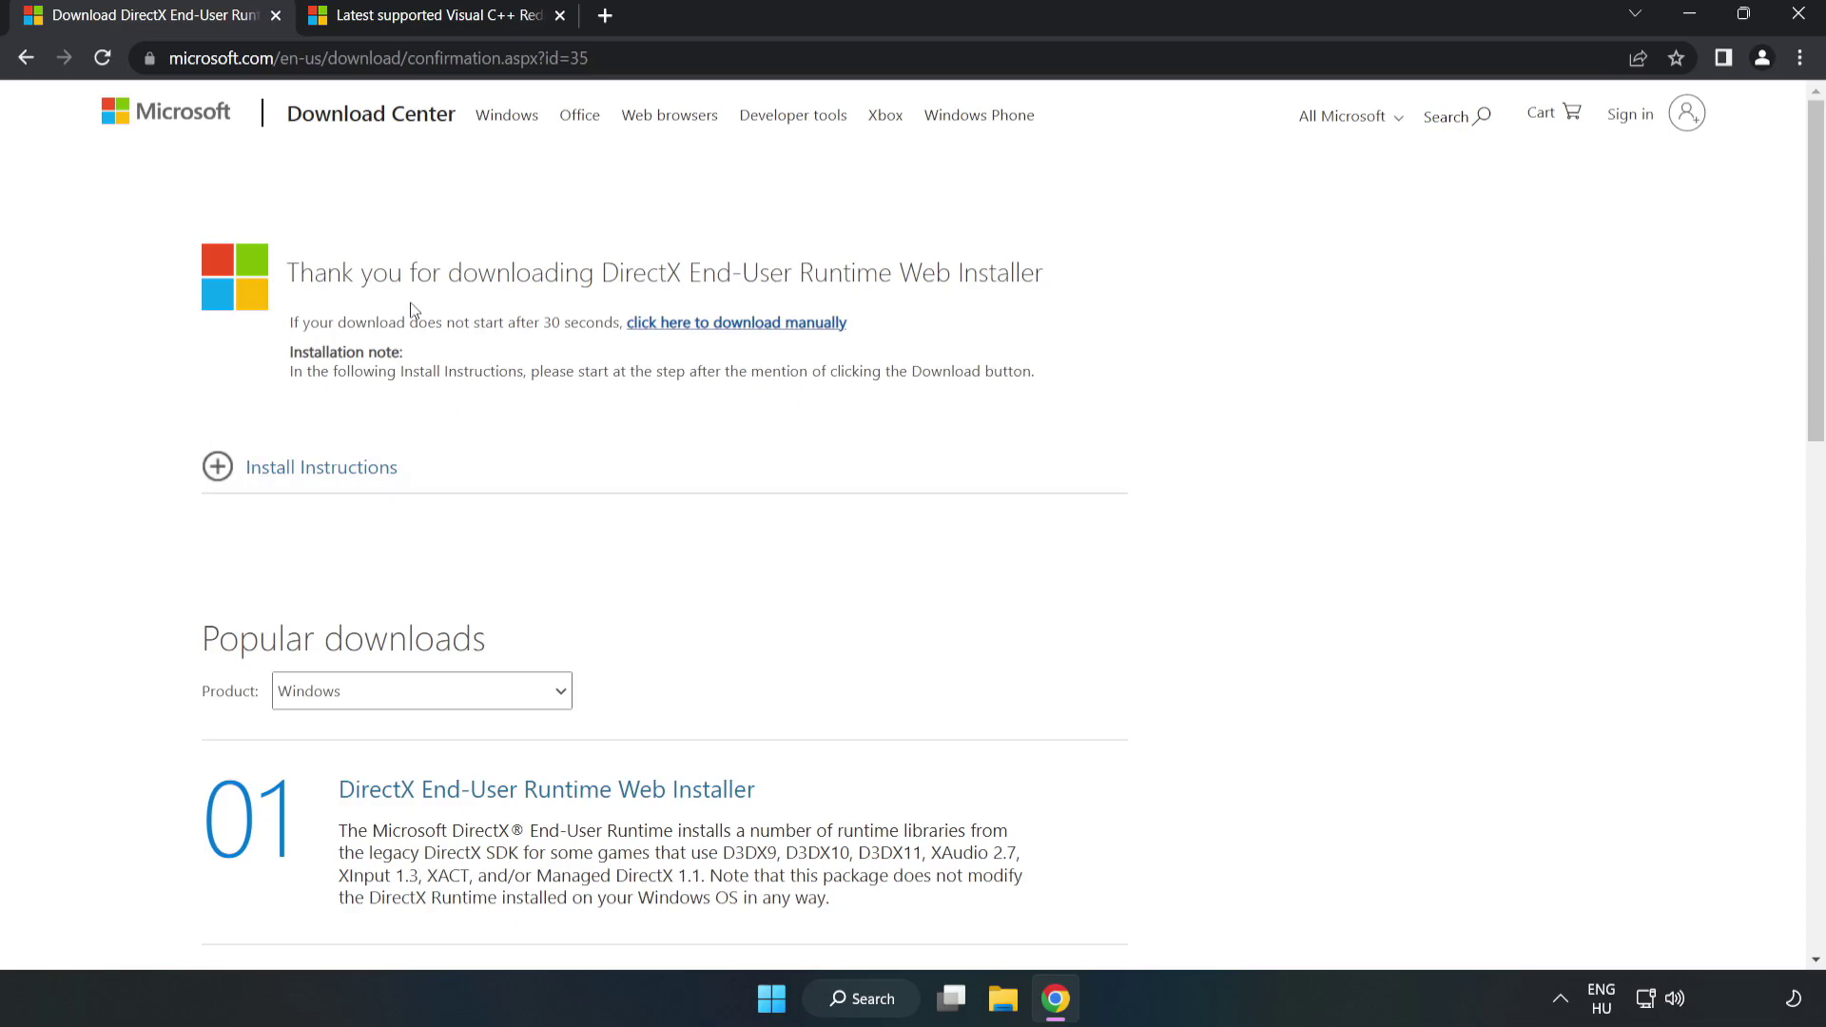
Close the DirectX tab, download the ARM64, x64 and x86 VC_redist installers, and run the ARM64 one.
left_click(274, 17)
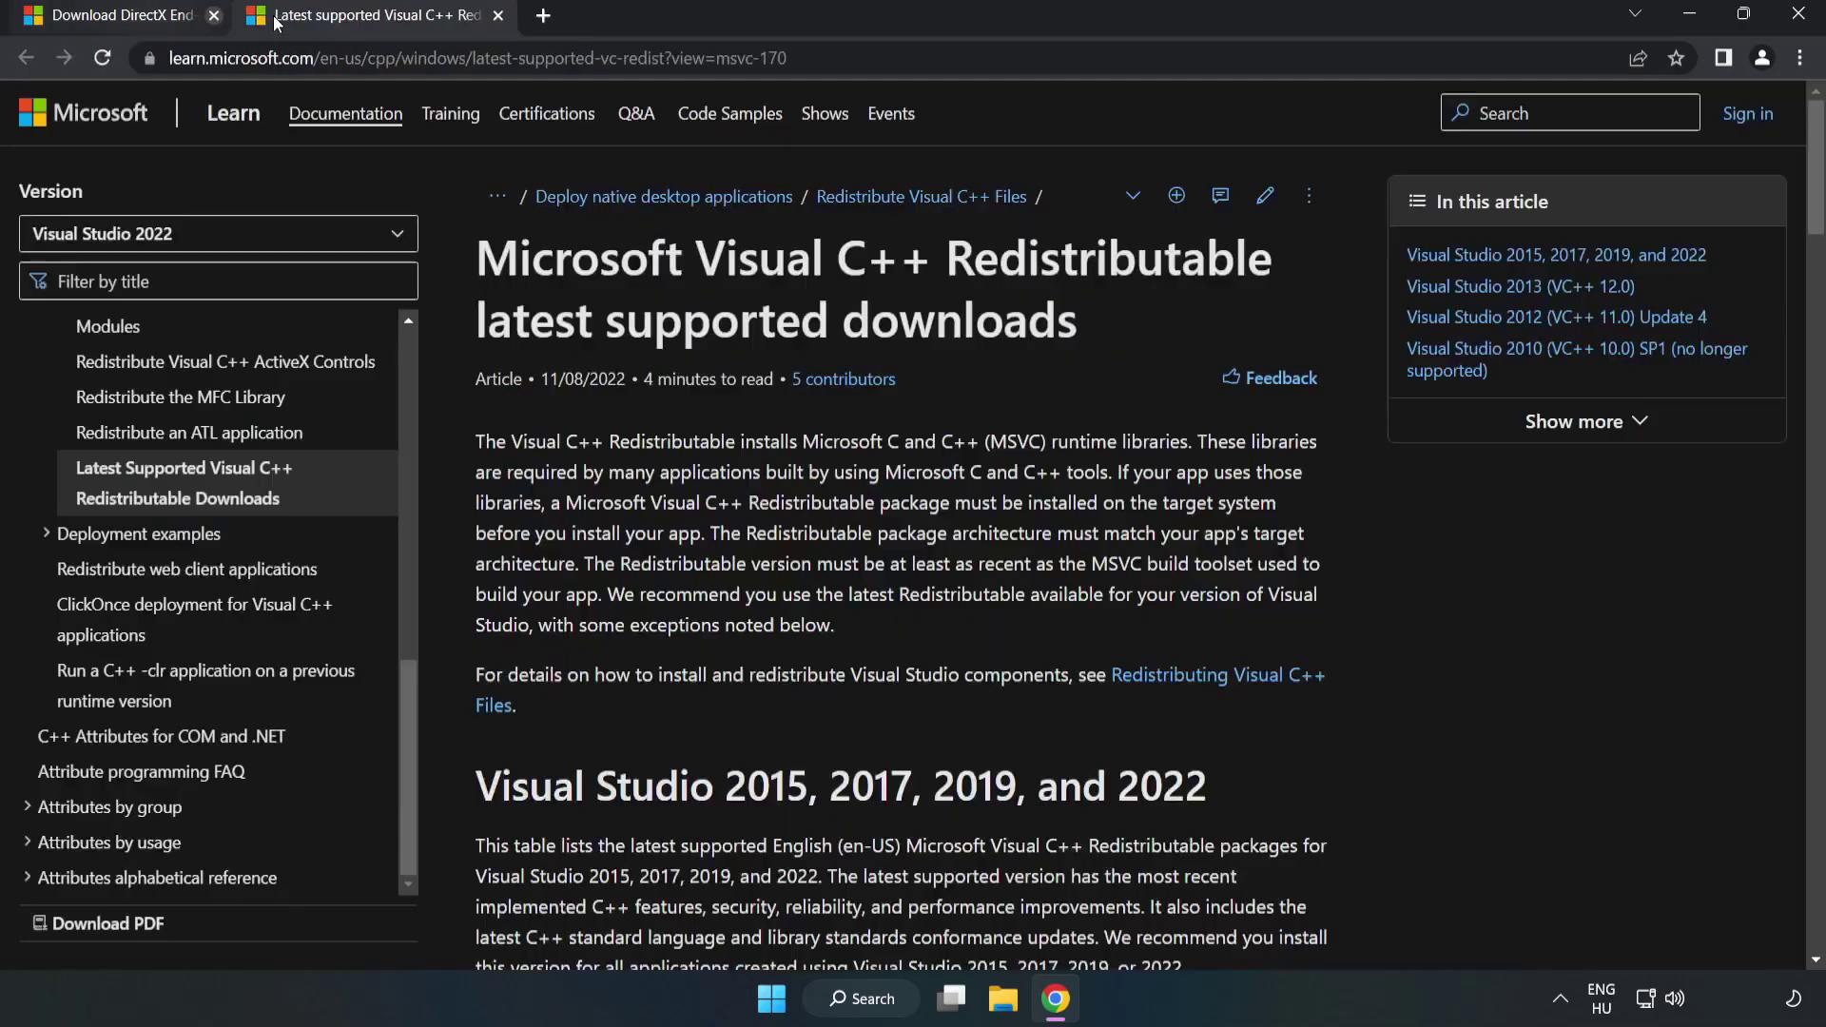
left_click(772, 57)
left_click(937, 316)
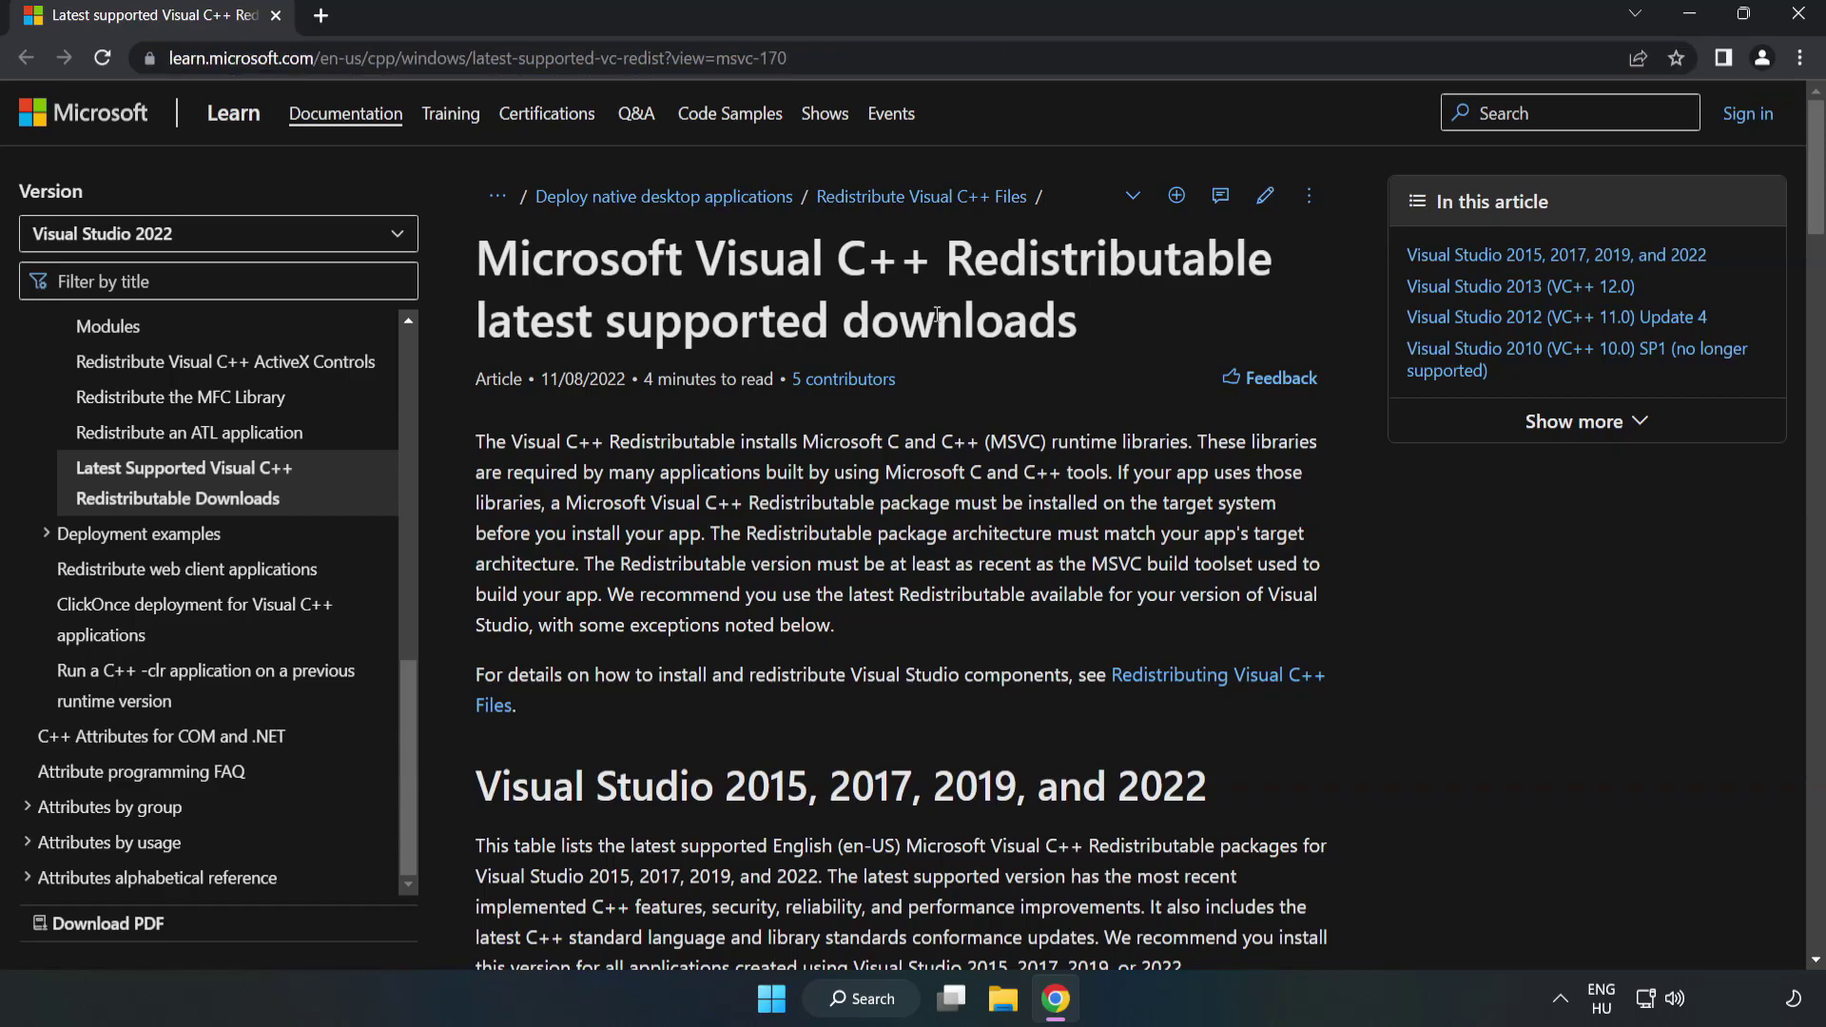
left_click_drag(1817, 202, 1816, 293)
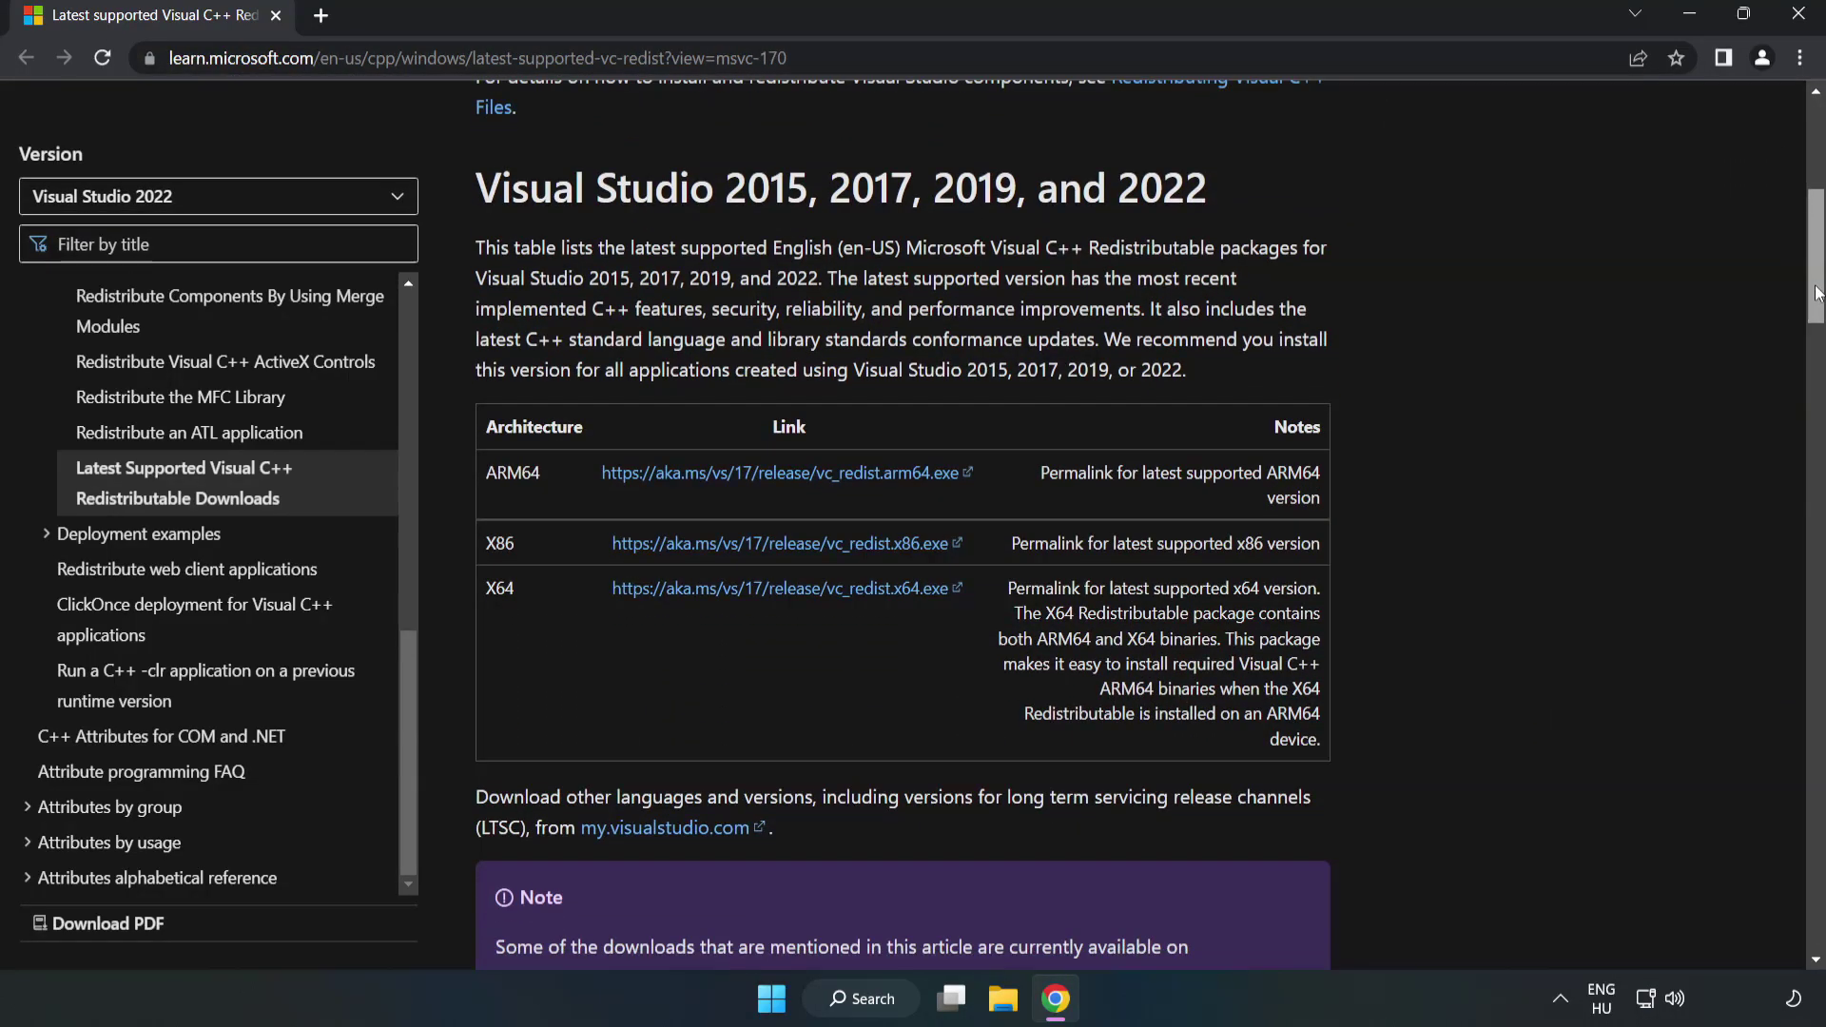
left_click(787, 478)
left_click(799, 589)
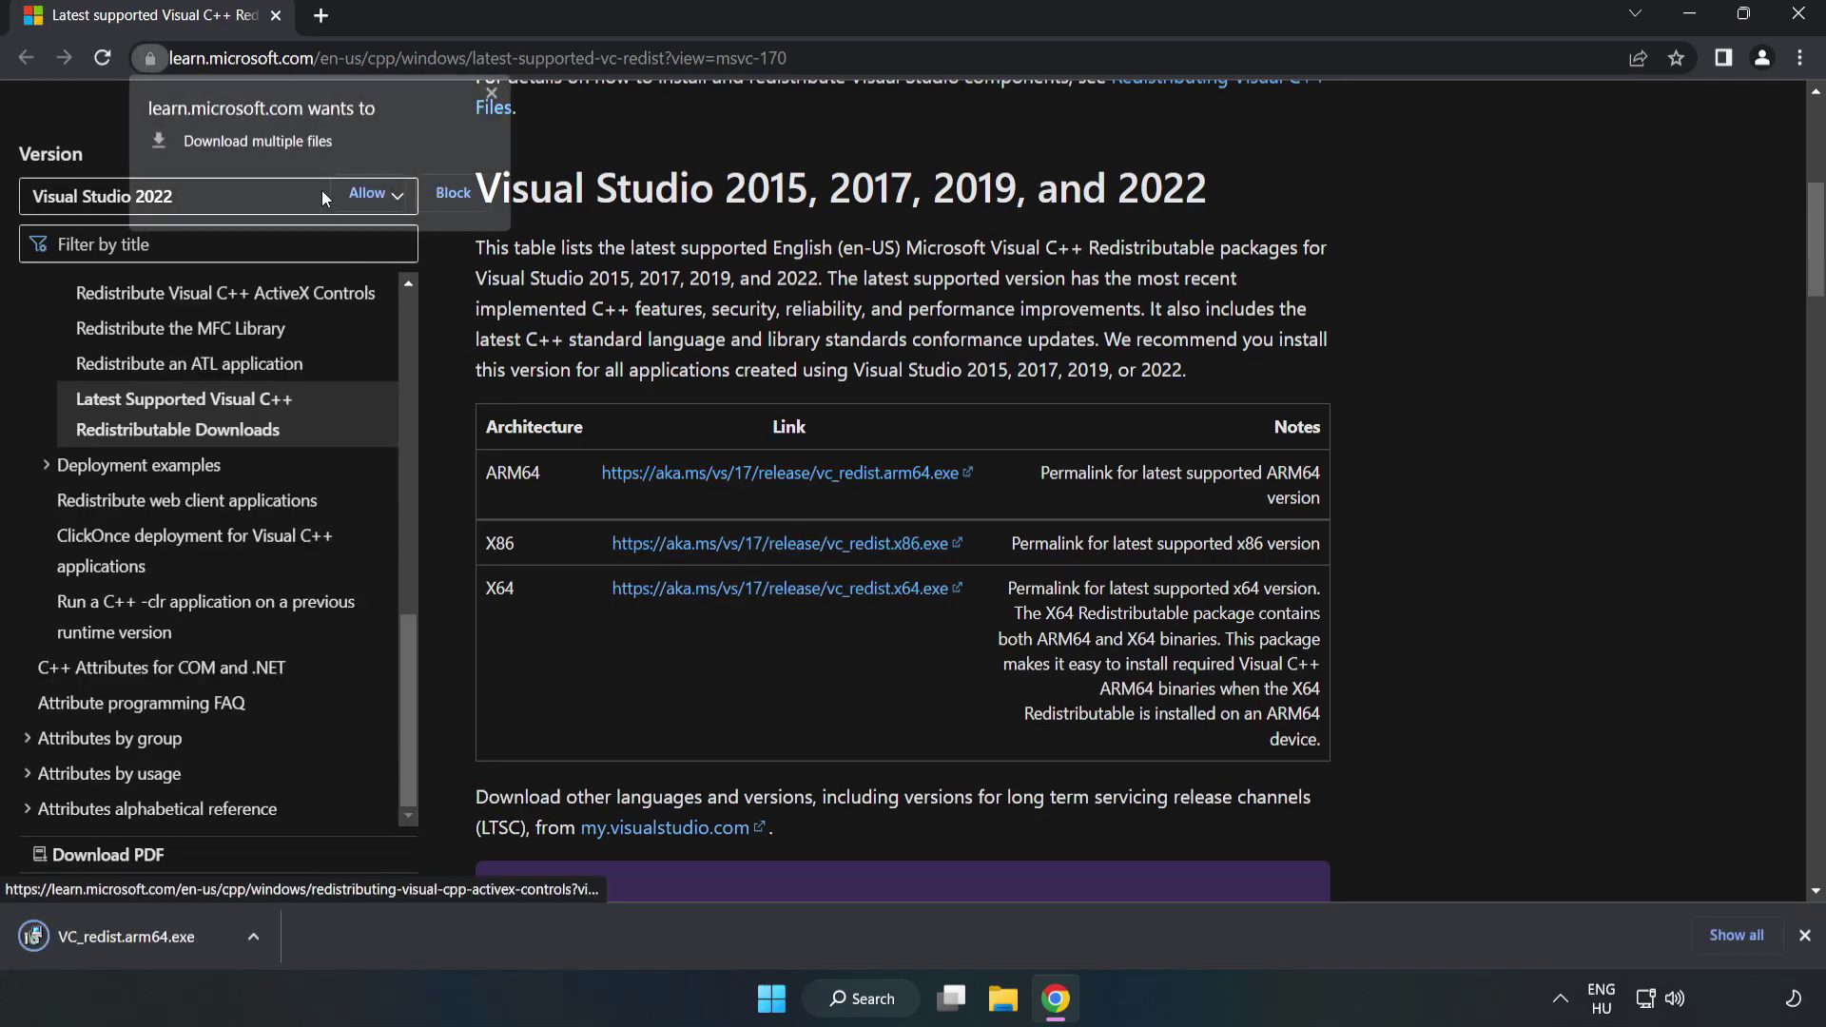
left_click(369, 192)
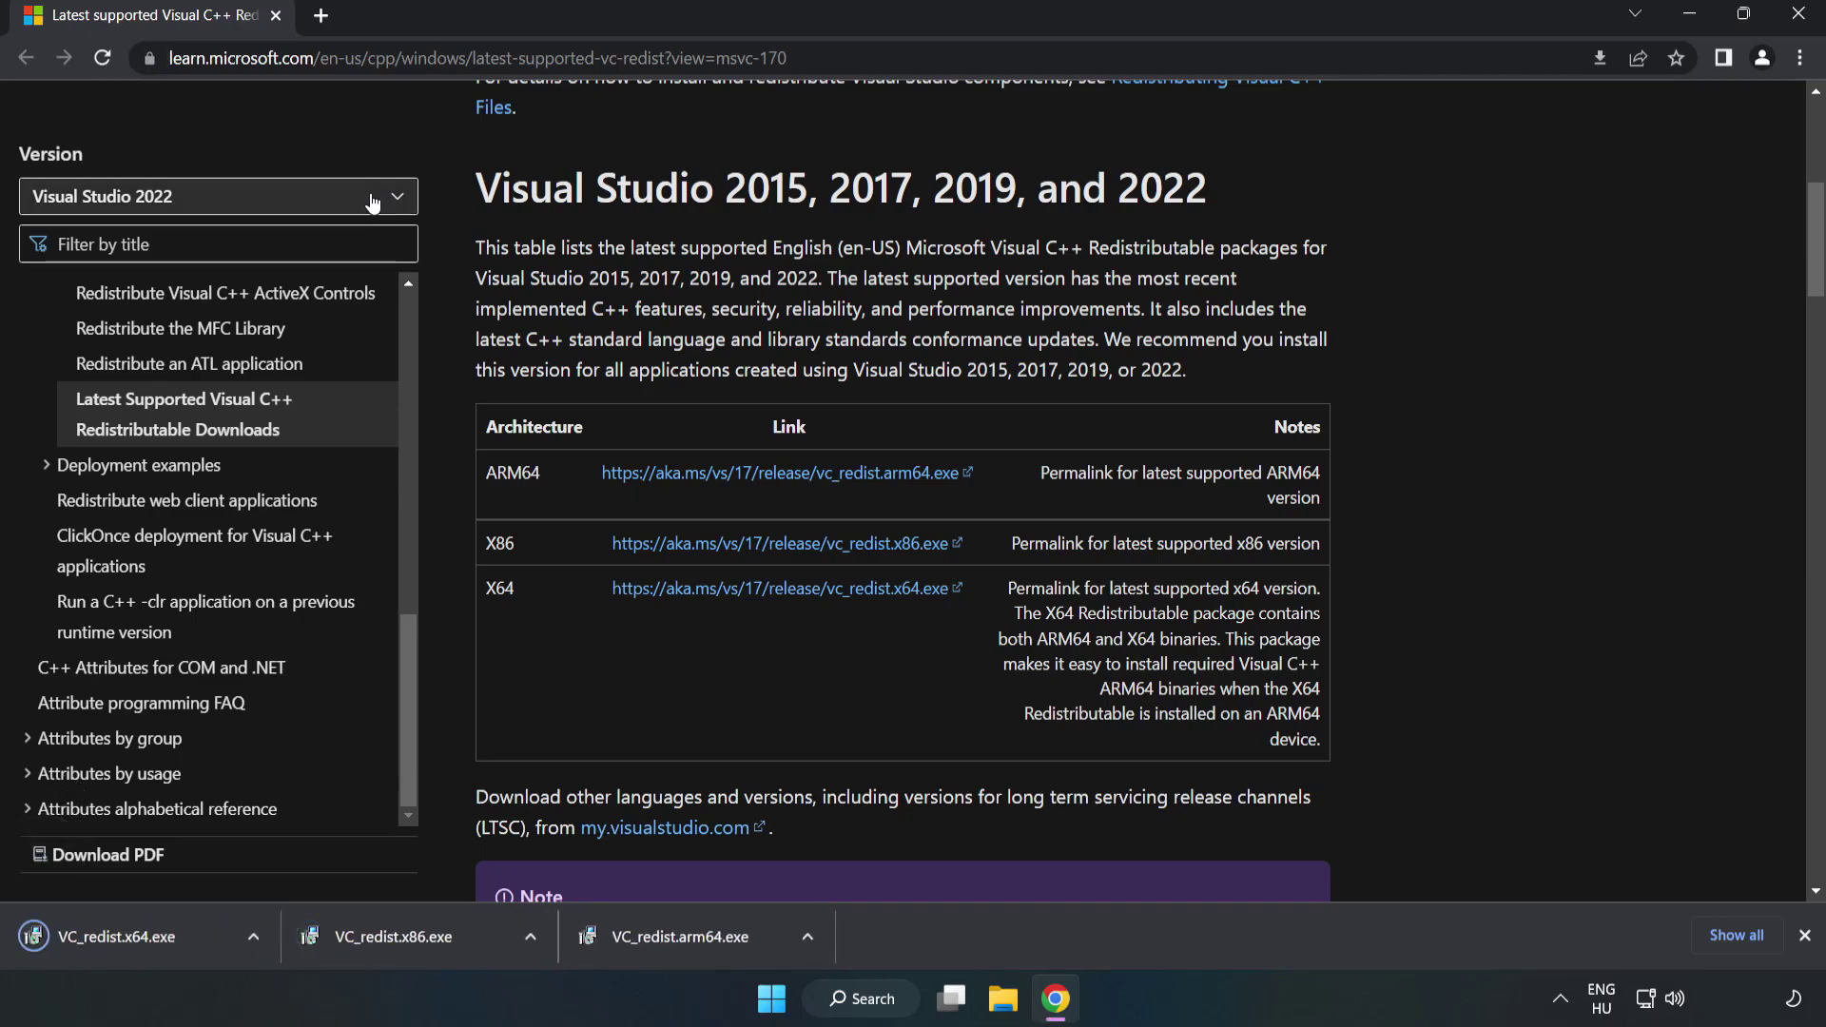
left_click(700, 945)
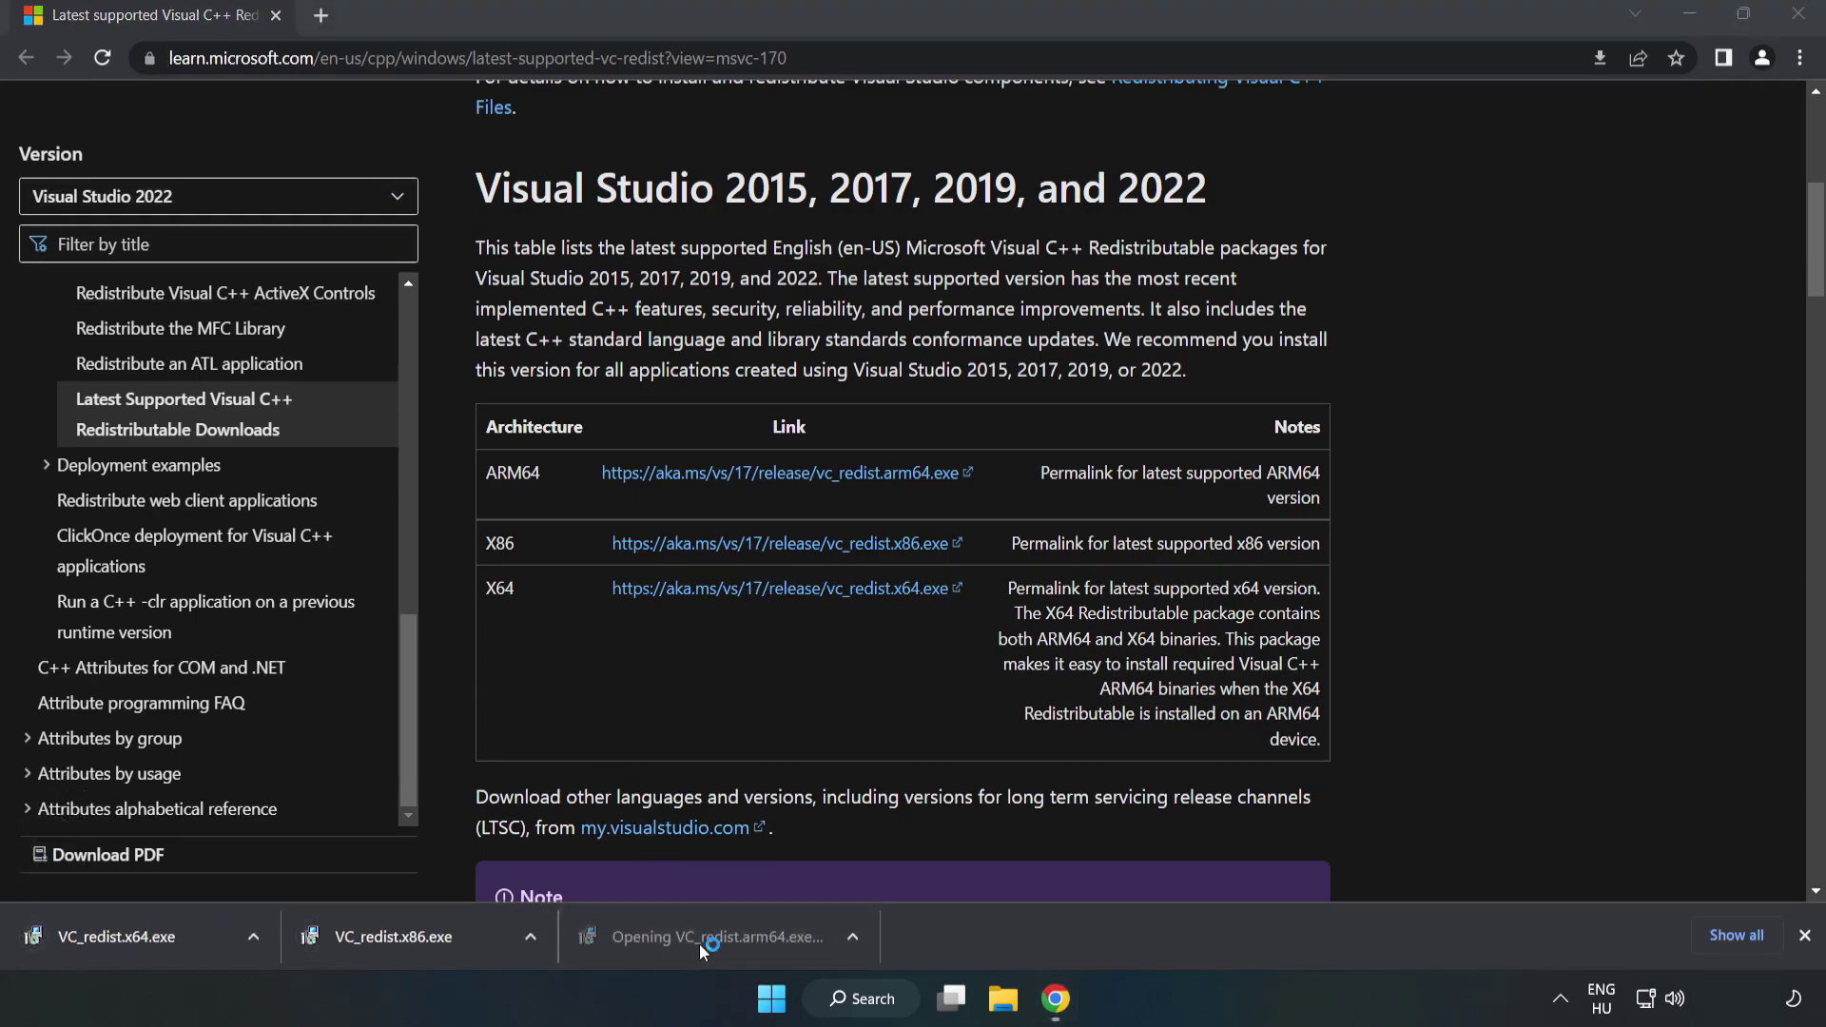
Agree to the license and attempt the ARM64 install, dismissing its unsupported failure.
left_click_drag(1168, 466, 1100, 597)
left_click(649, 593)
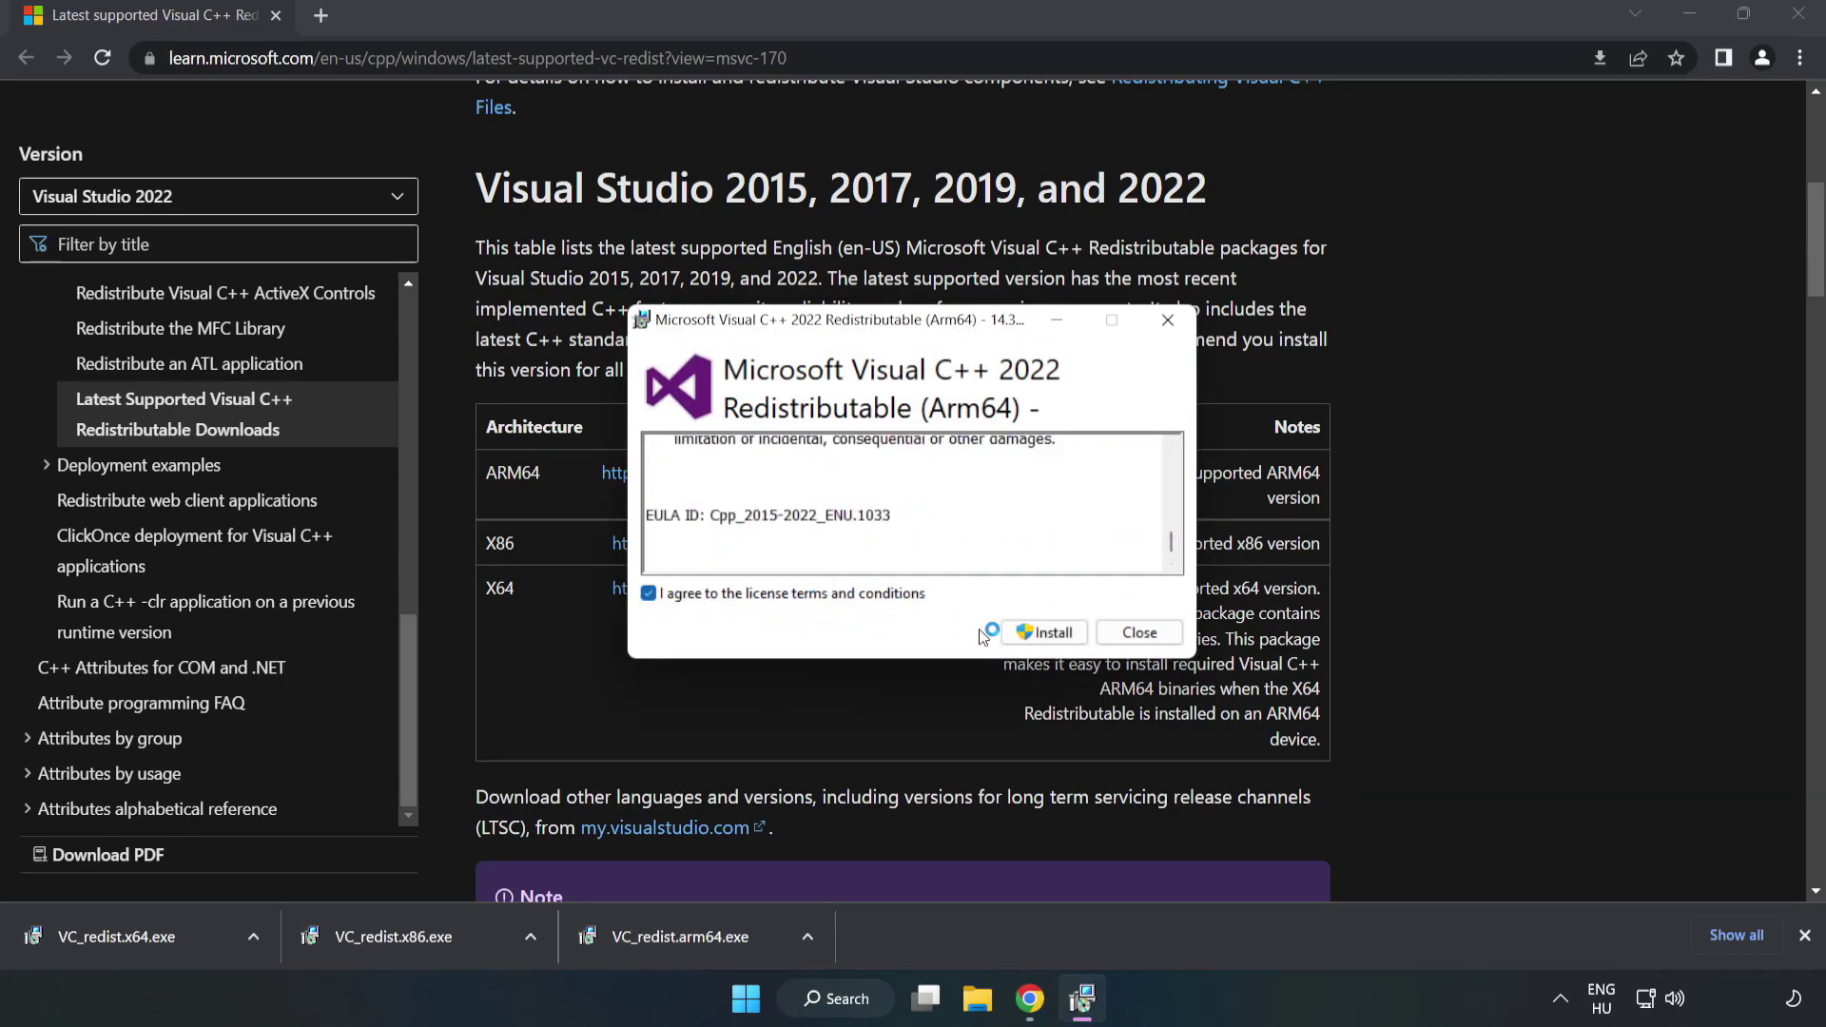
left_click(1045, 634)
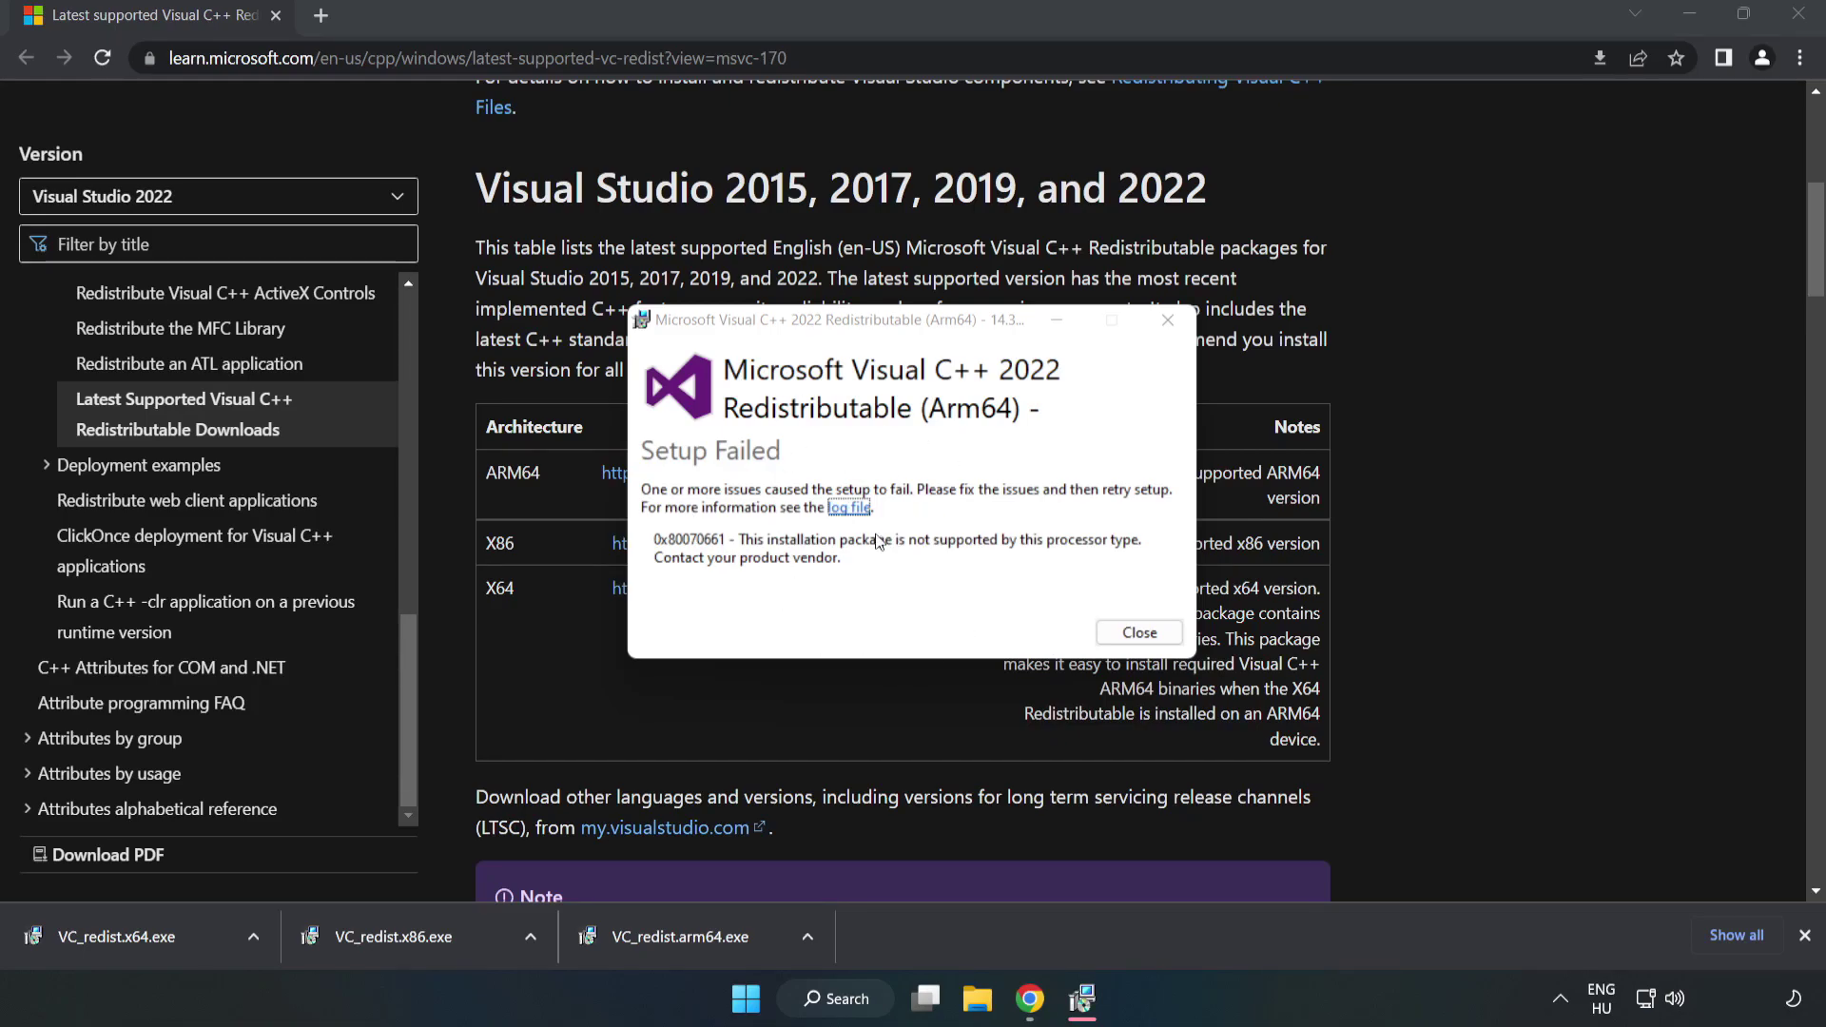
left_click(1136, 633)
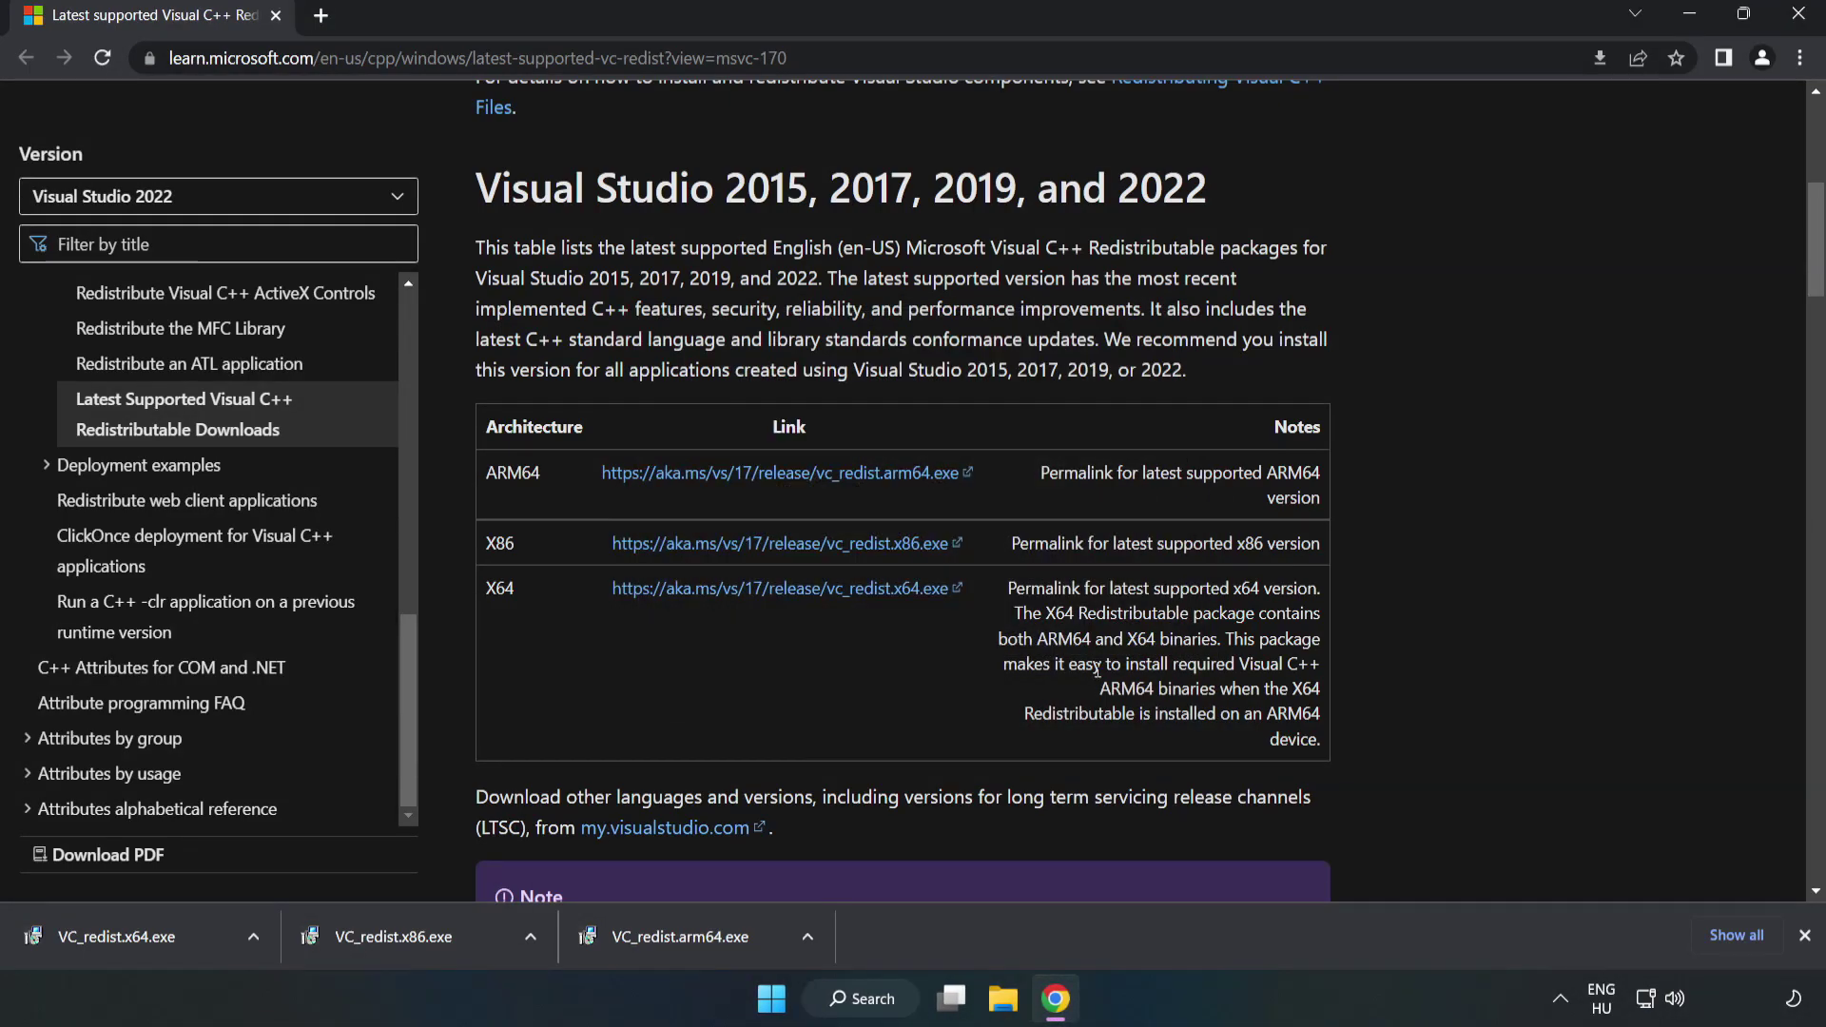
Install the x86 and x64 Visual C++ 2015-2022 redistributables from the download bar.
left_click(434, 935)
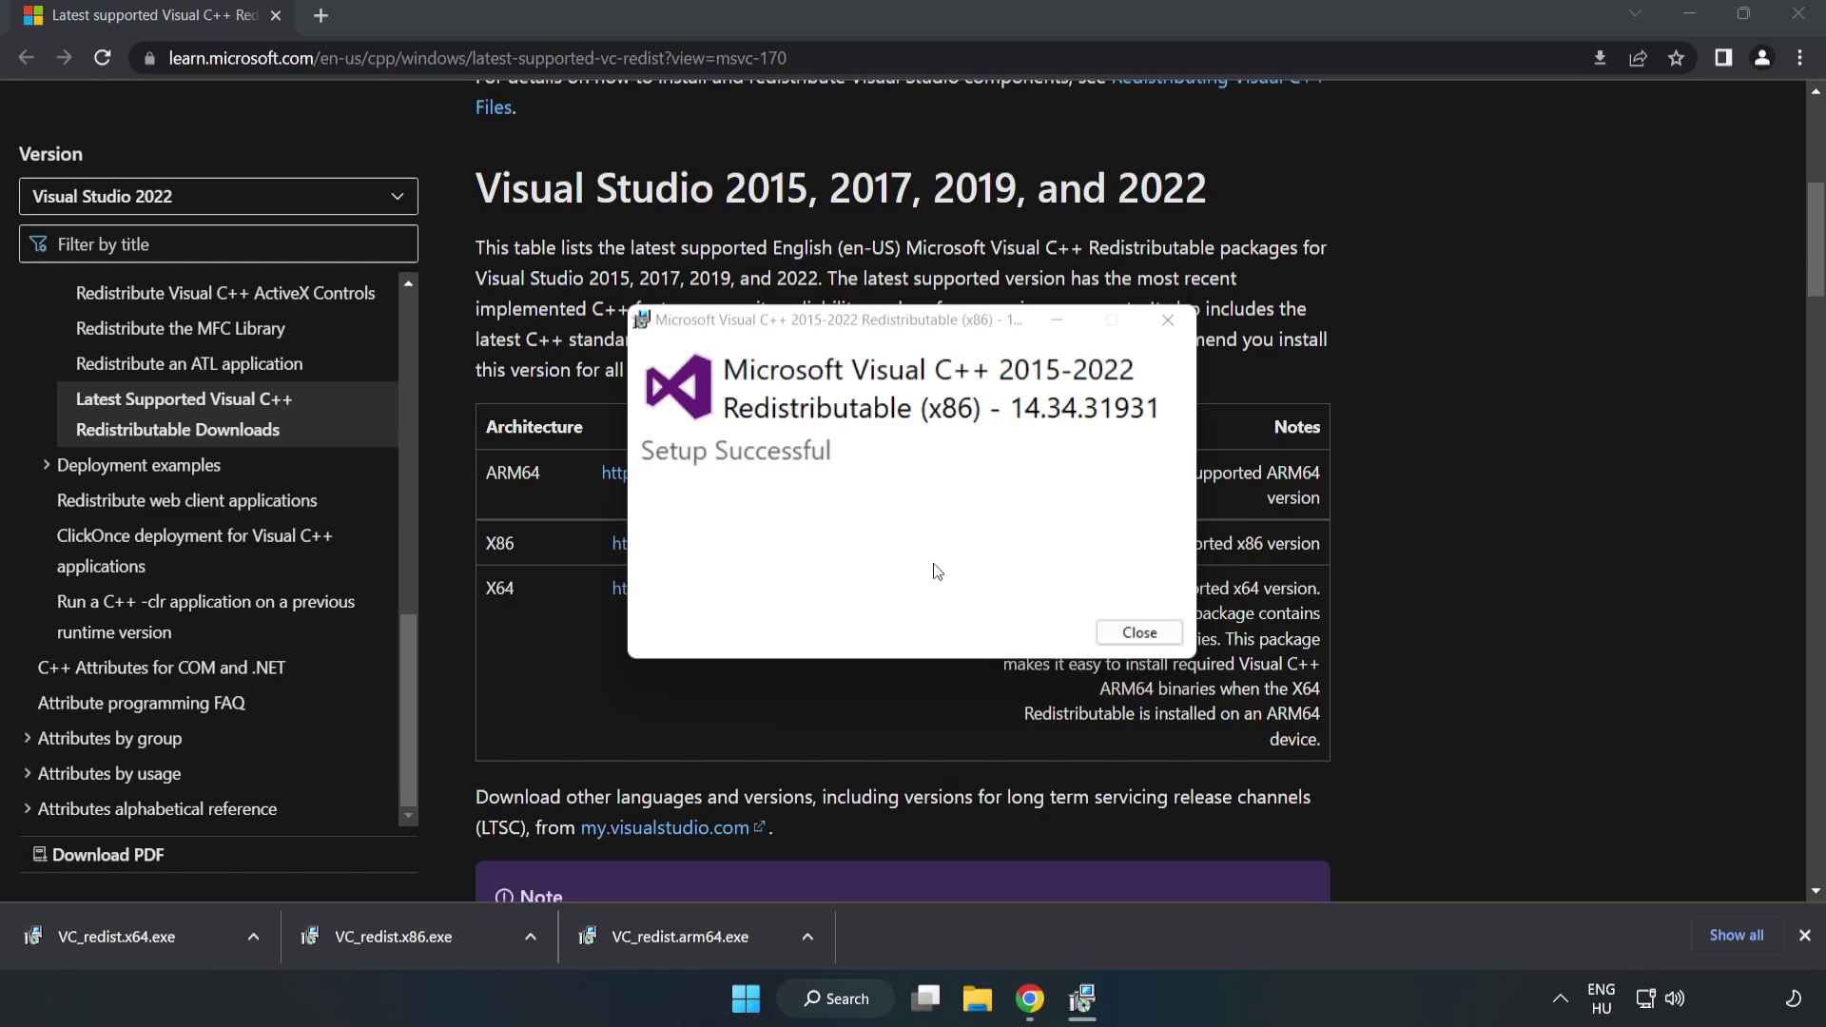
left_click(1139, 633)
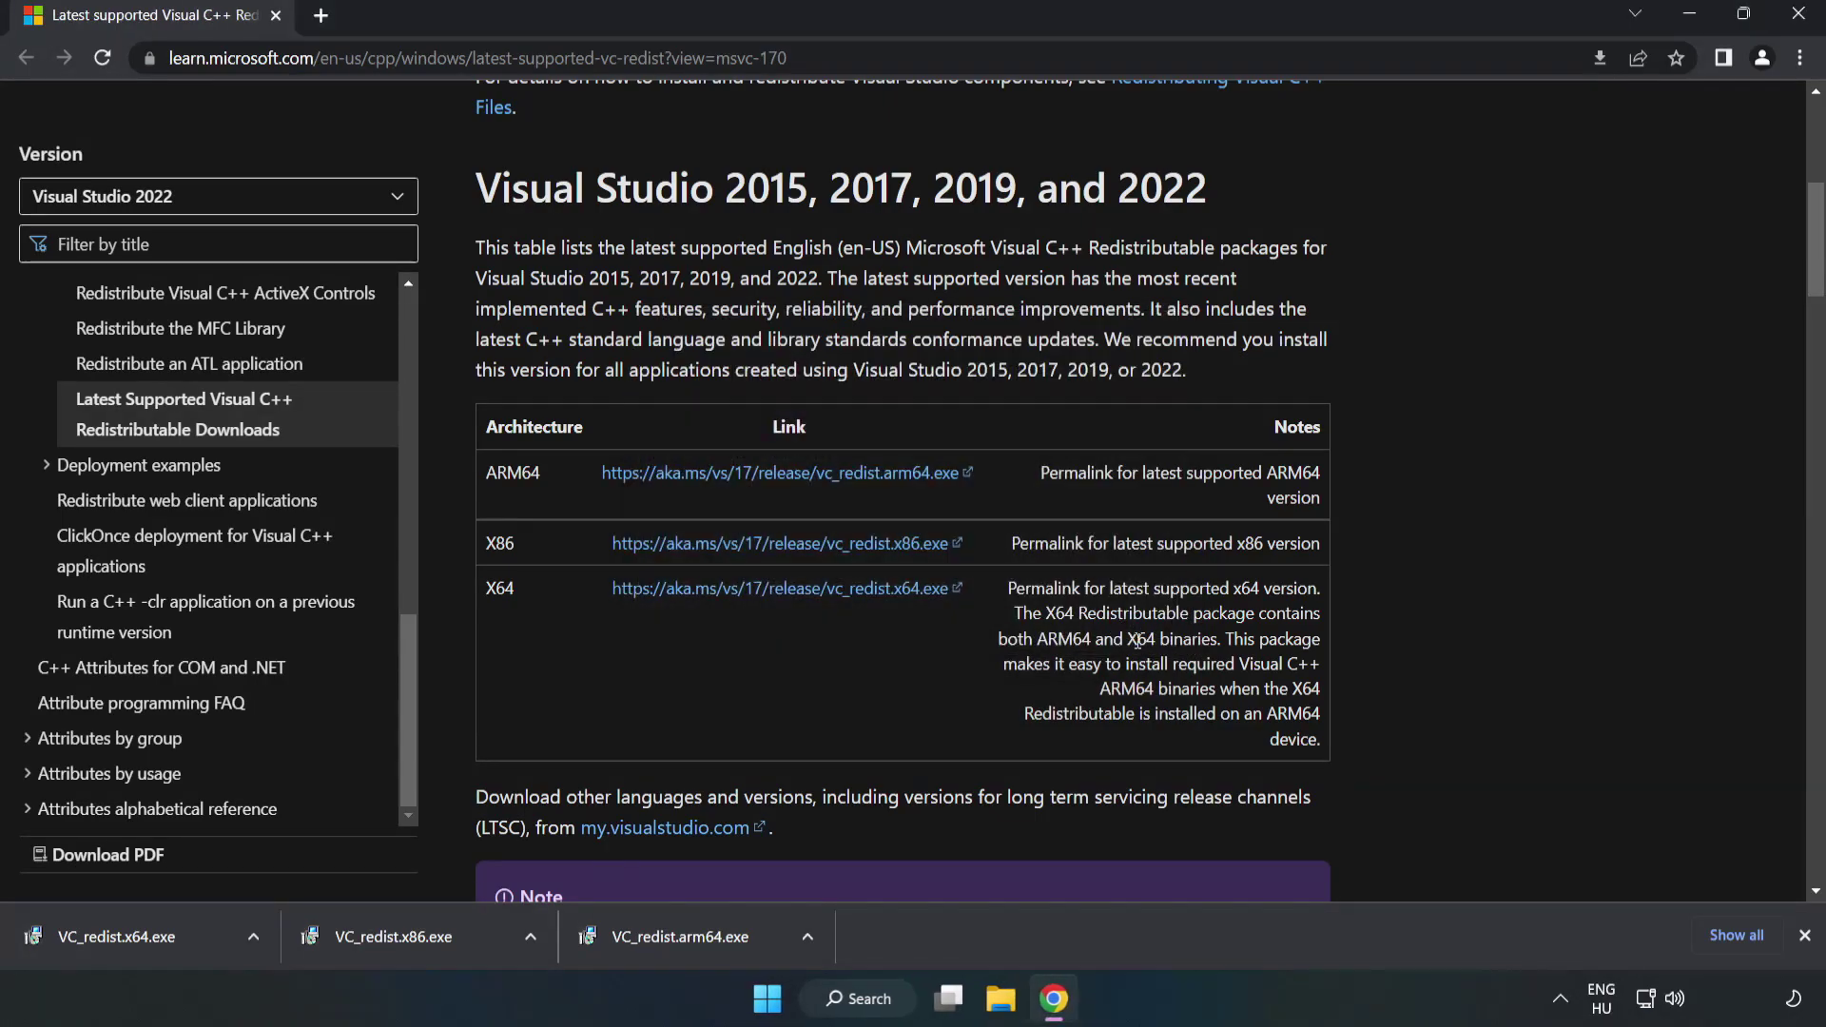
left_click(99, 932)
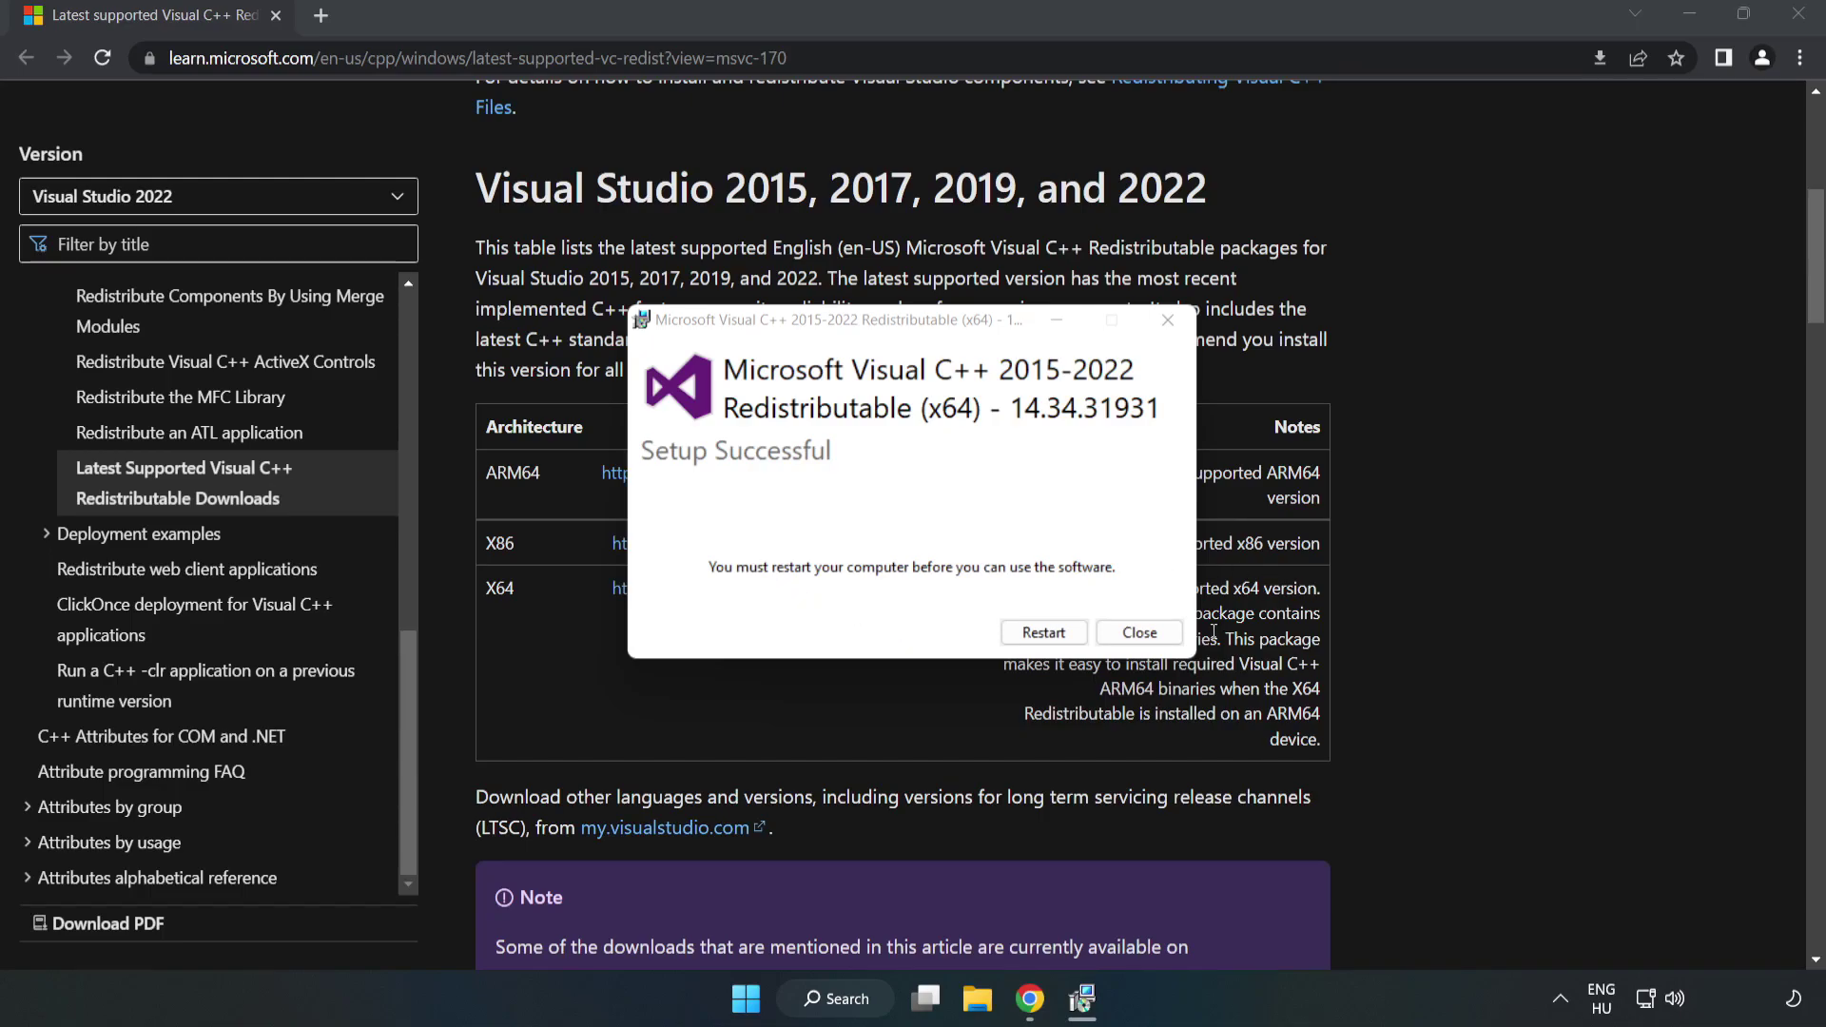
left_click(1139, 634)
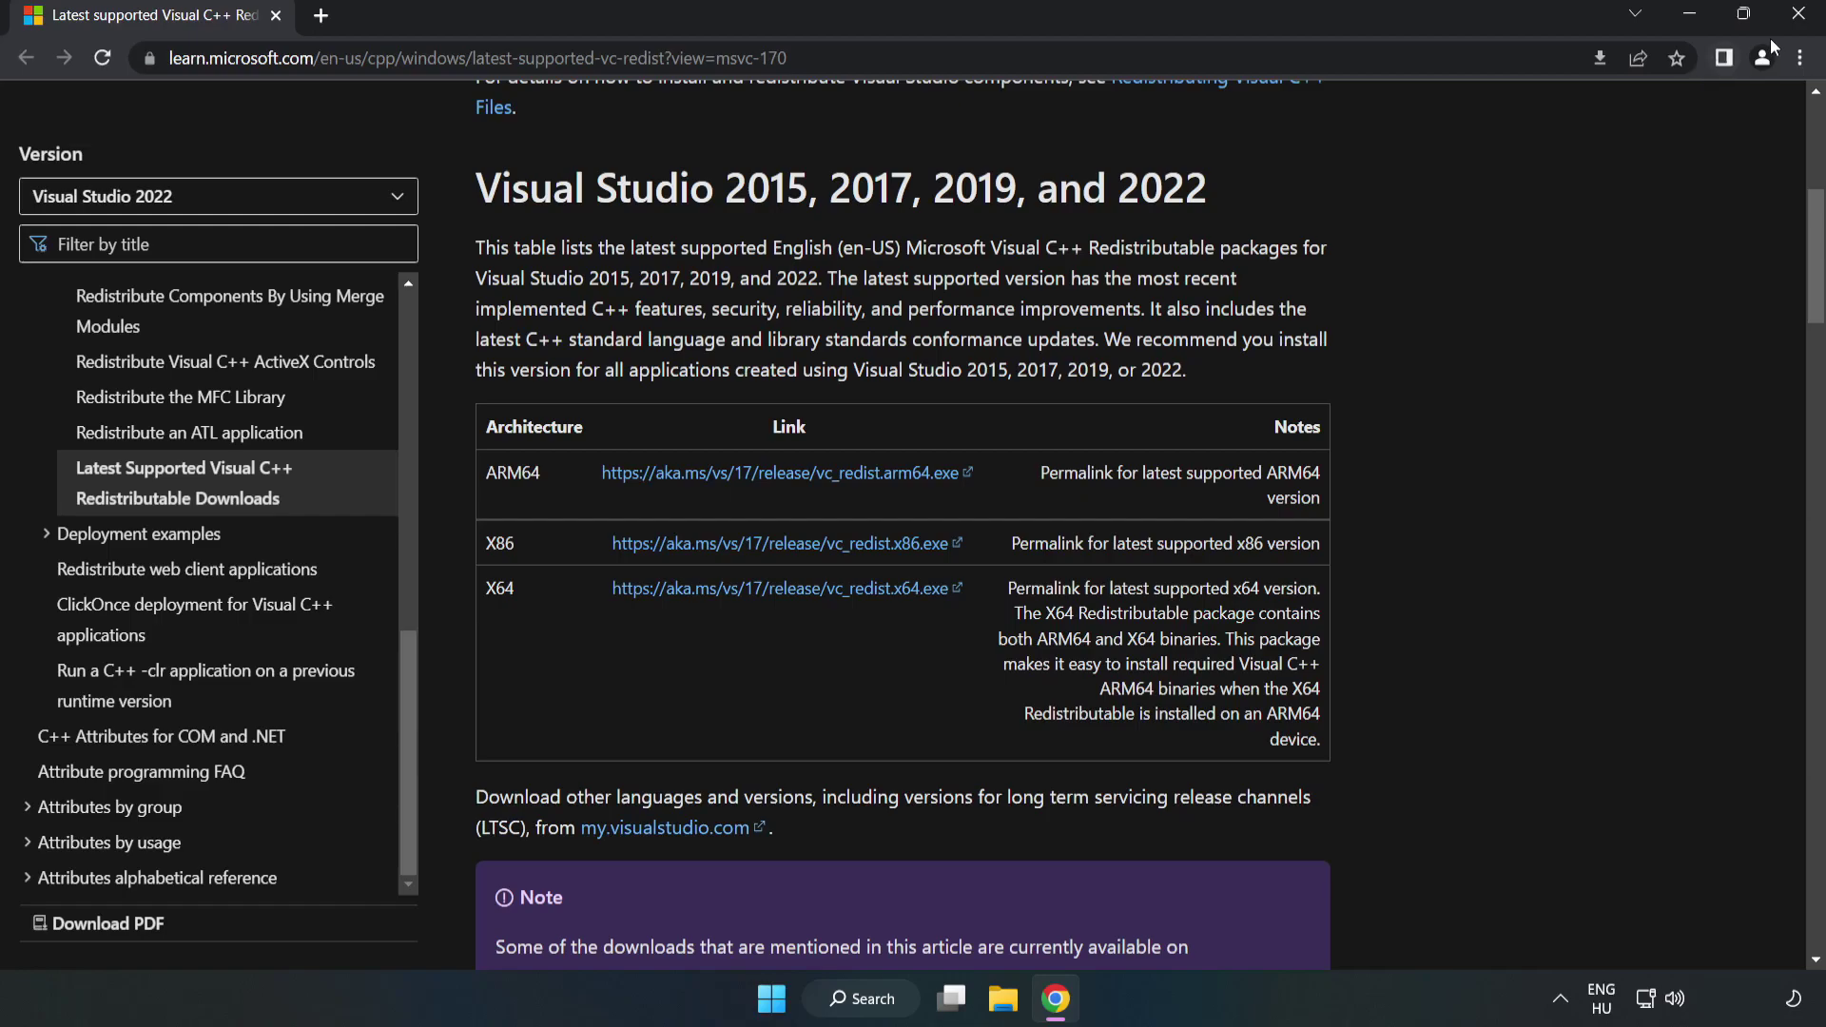
Close Chrome and open the Start menu power options to show Sleep, Shut down and Restart.
left_click(1799, 19)
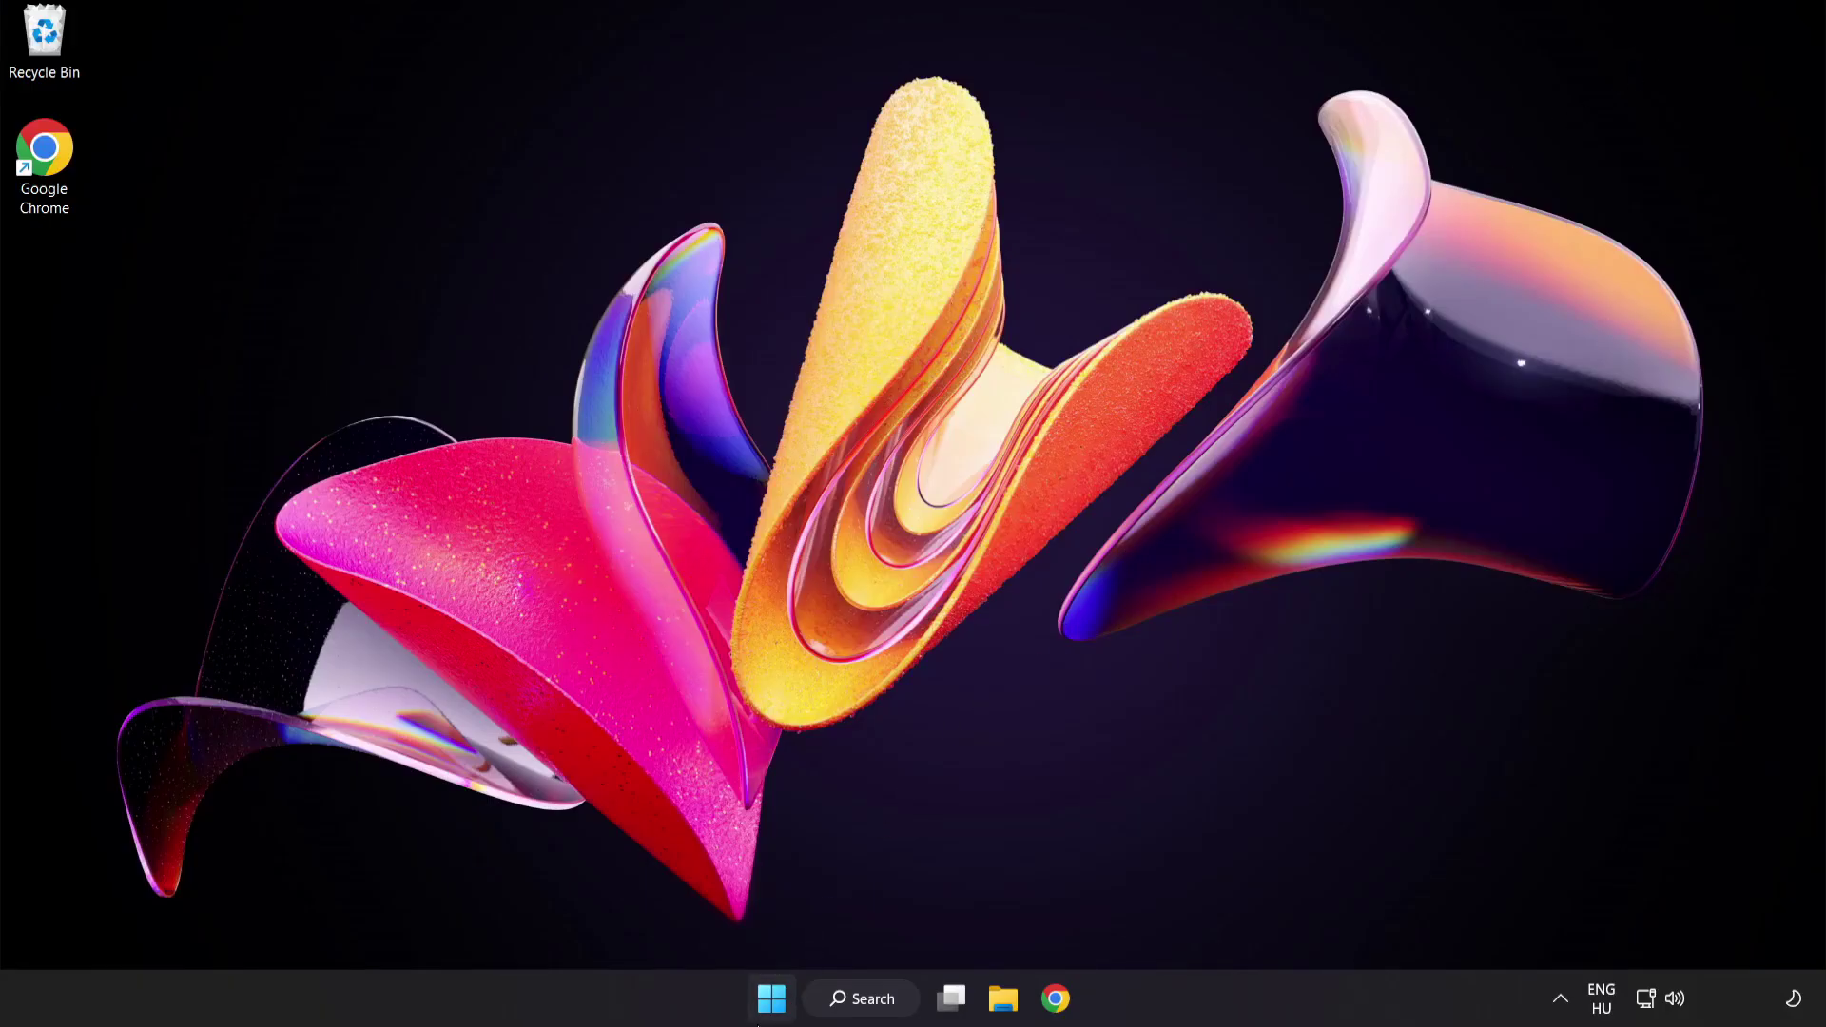
left_click(771, 998)
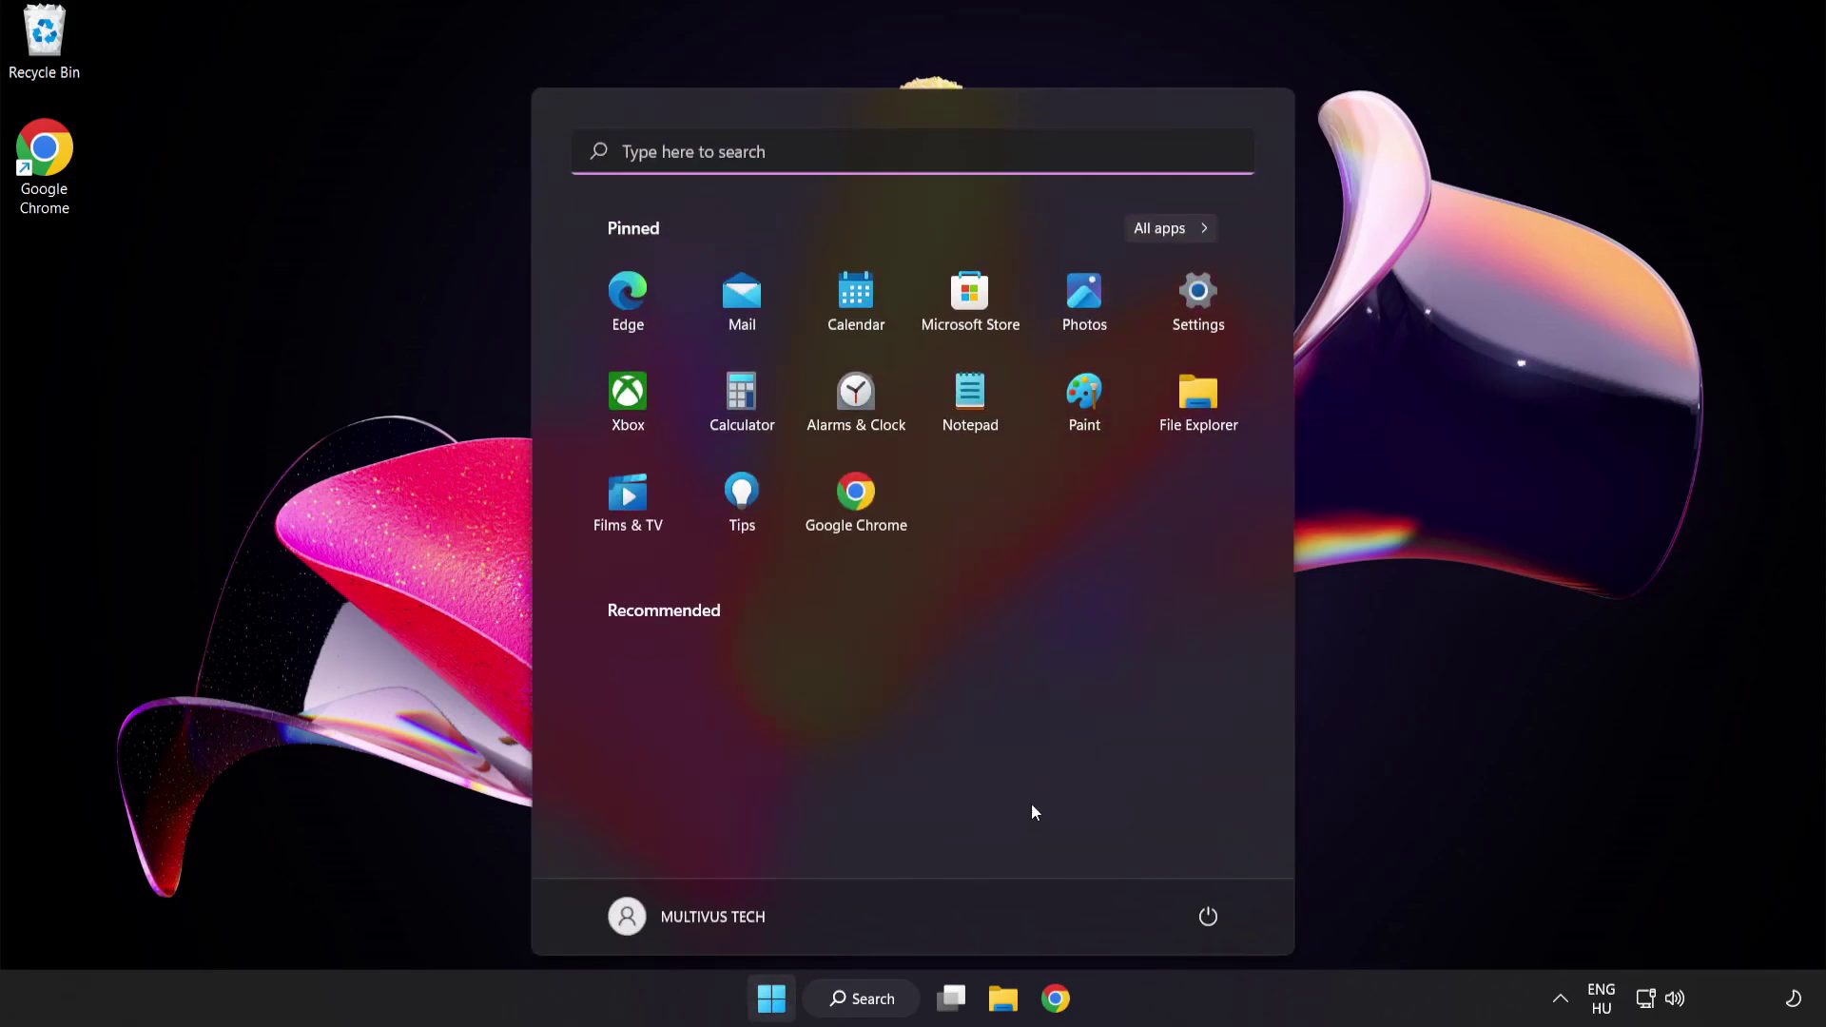
left_click(1207, 915)
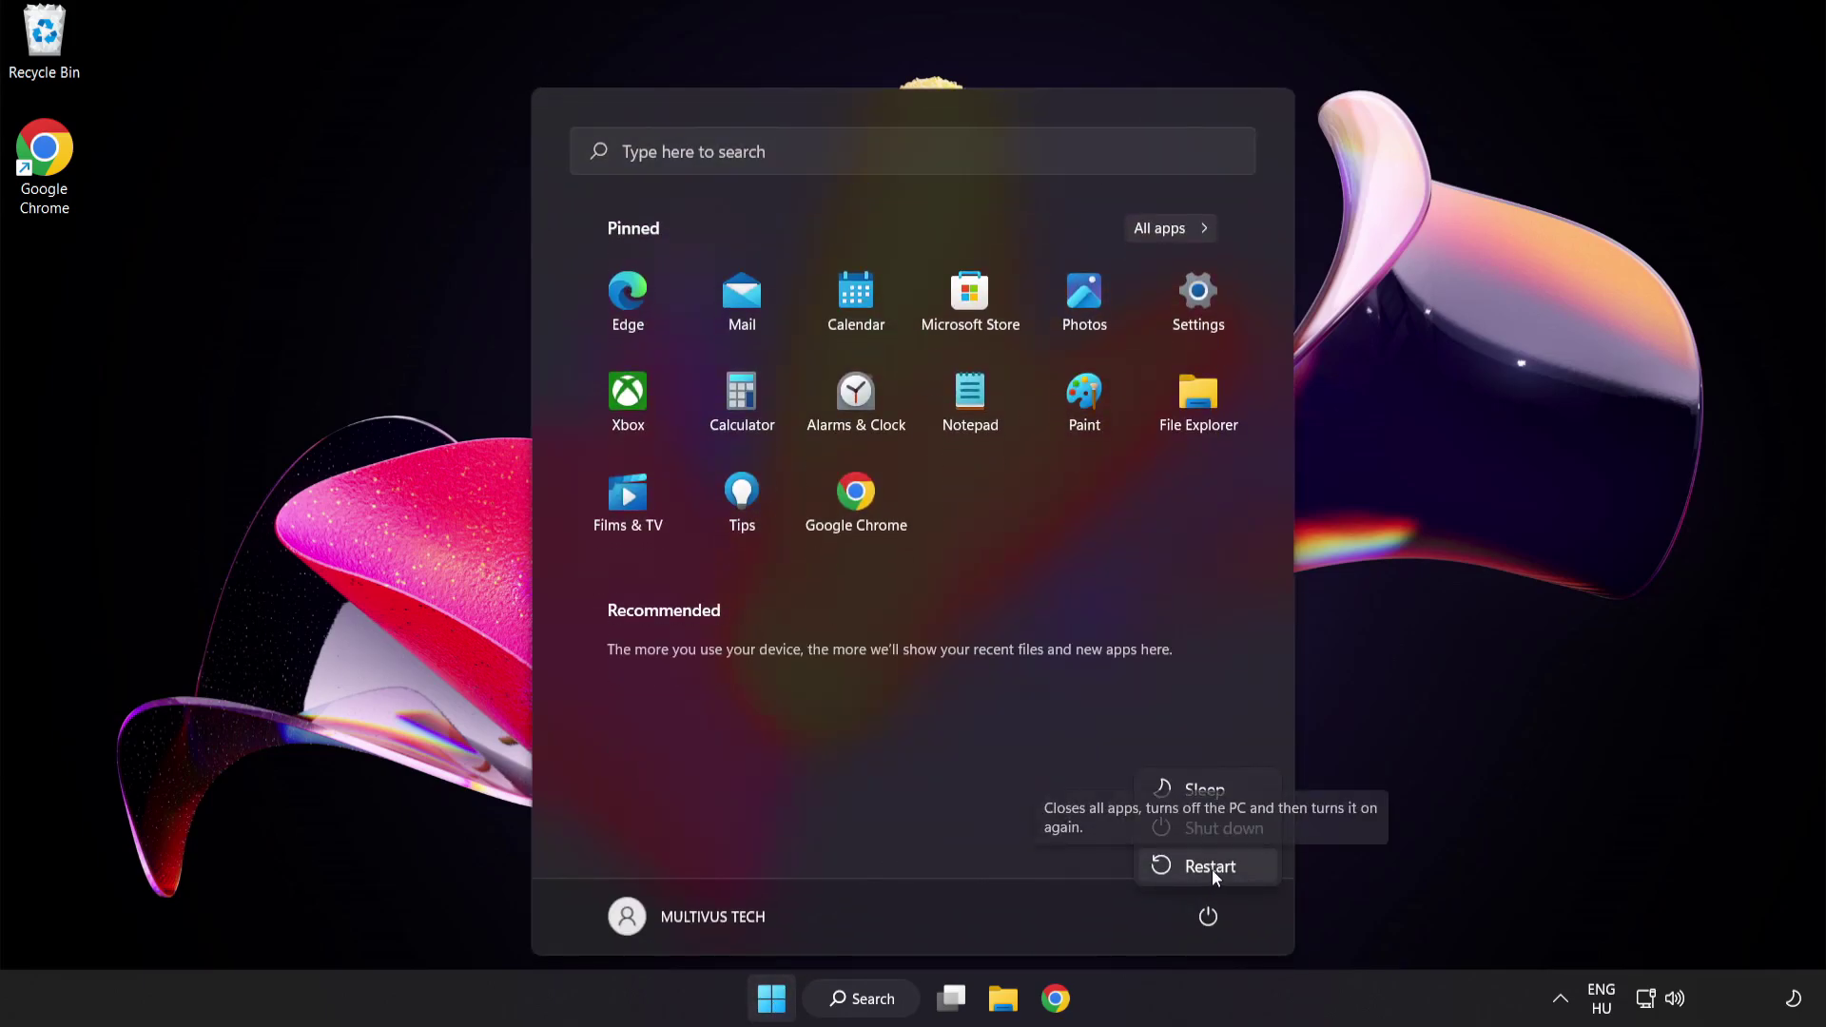